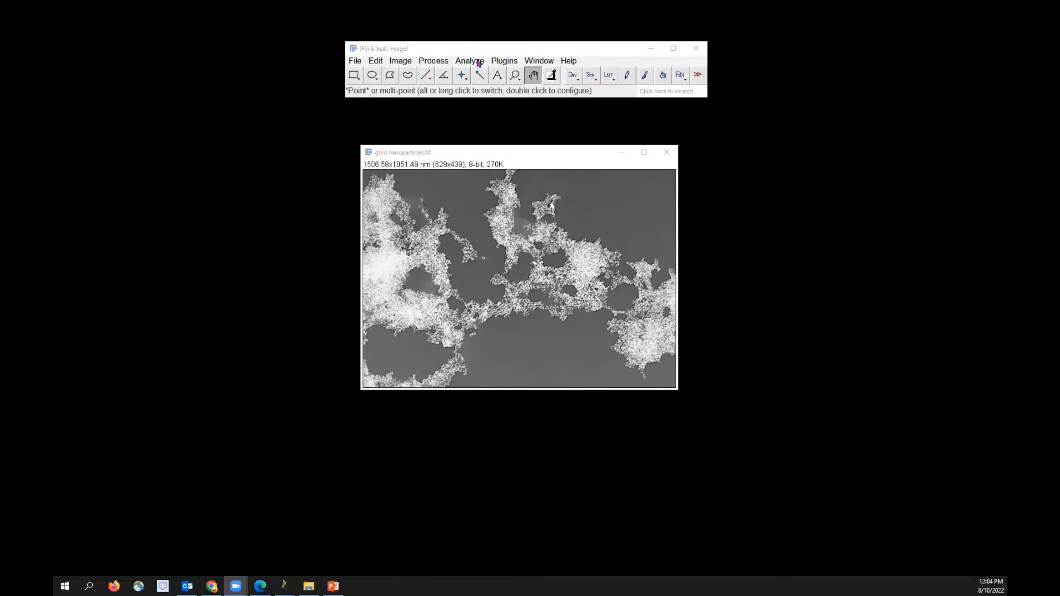
Show the histogram of the gold nanoparticles image beside it and turn on live updating.
{"action": "left_click", "coordinate": [470, 61]}
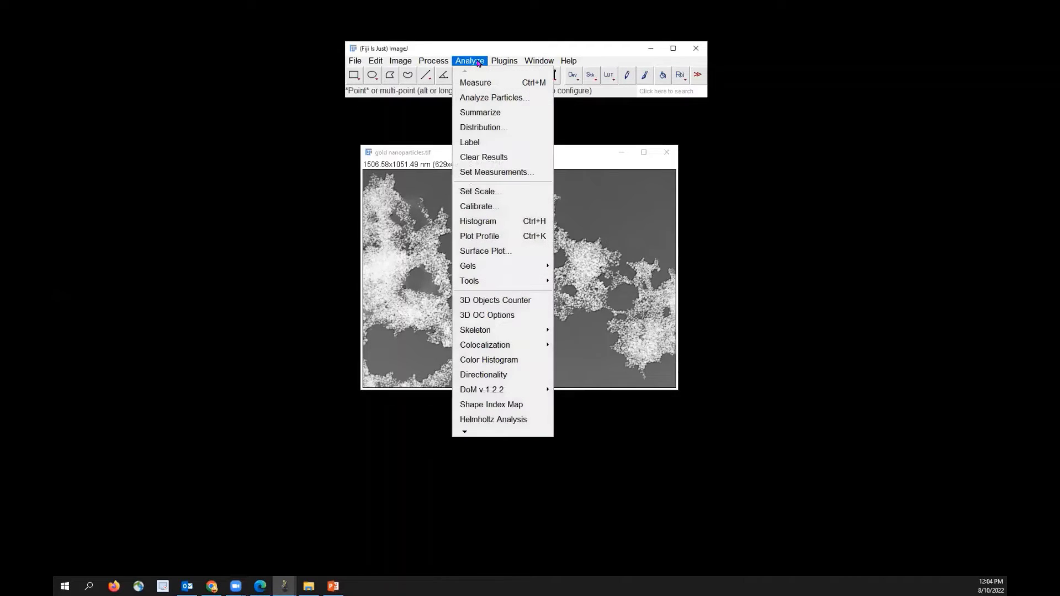
{"action": "left_click", "coordinate": [482, 222]}
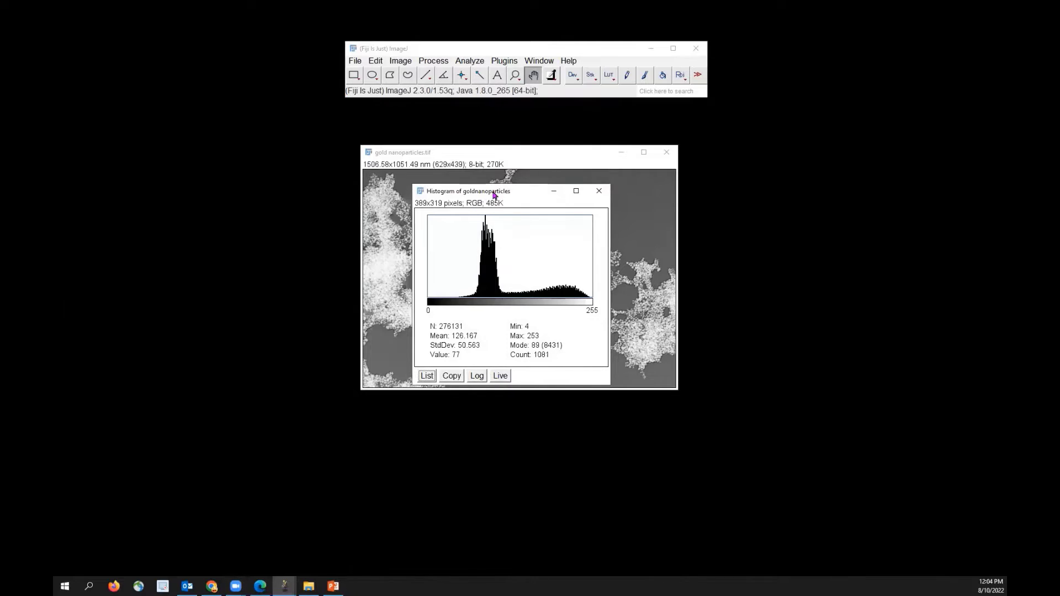
{"action": "left_click_drag", "start_coordinate": [496, 195], "coordinate": [531, 161]}
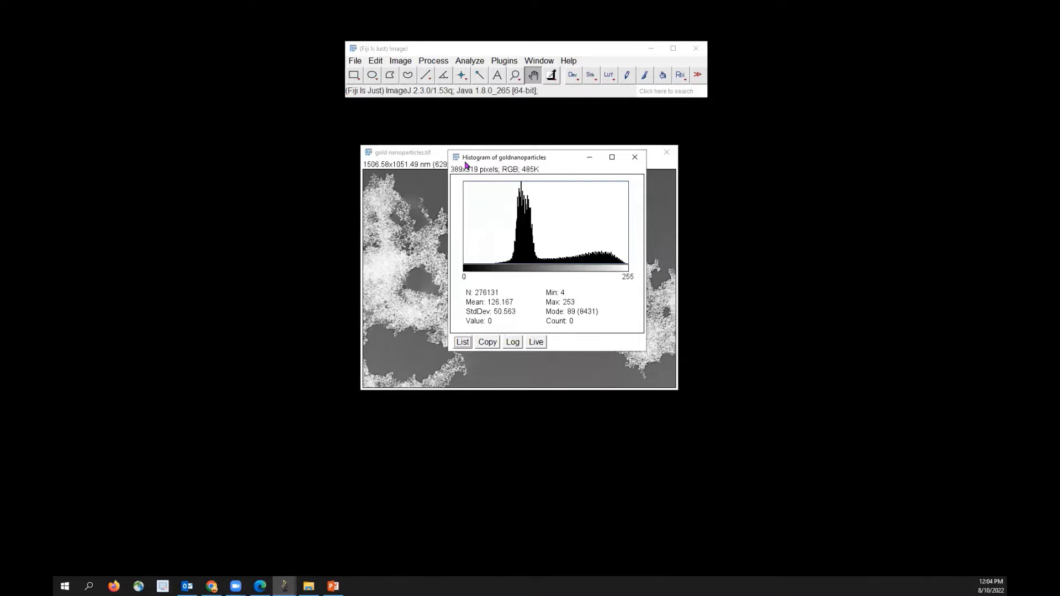
{"action": "left_click_drag", "start_coordinate": [466, 163], "coordinate": [534, 158]}
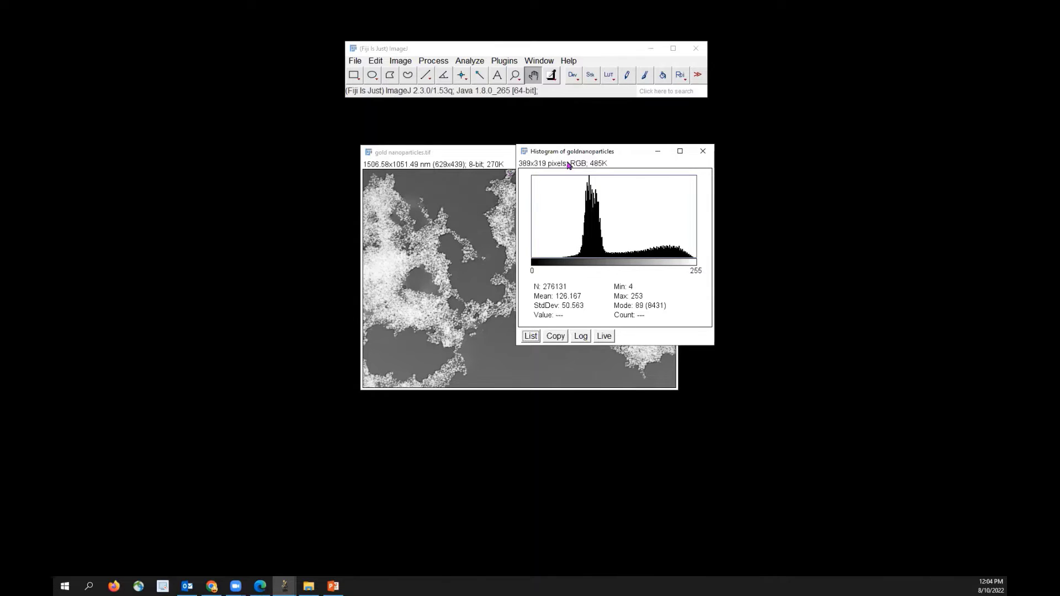
{"action": "left_click_drag", "start_coordinate": [568, 164], "coordinate": [747, 168]}
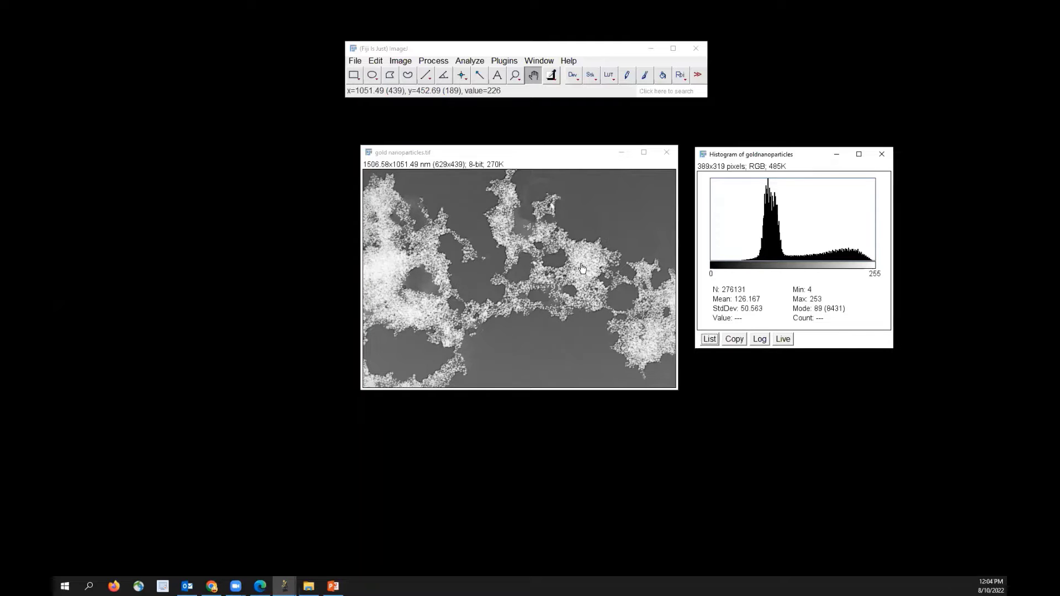
{"action": "left_click", "coordinate": [783, 340]}
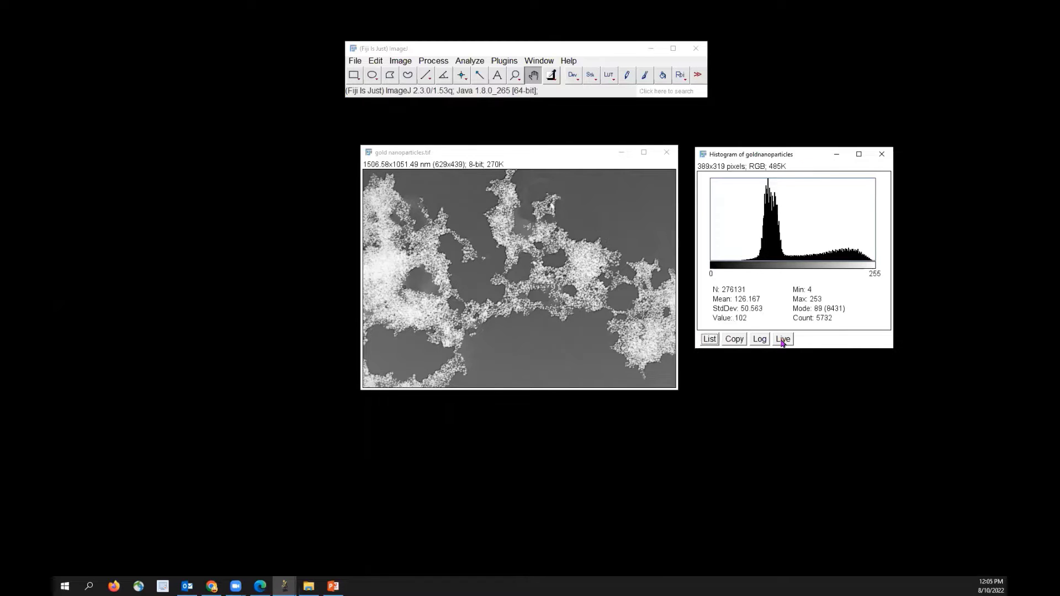
{"action": "left_click", "coordinate": [783, 340]}
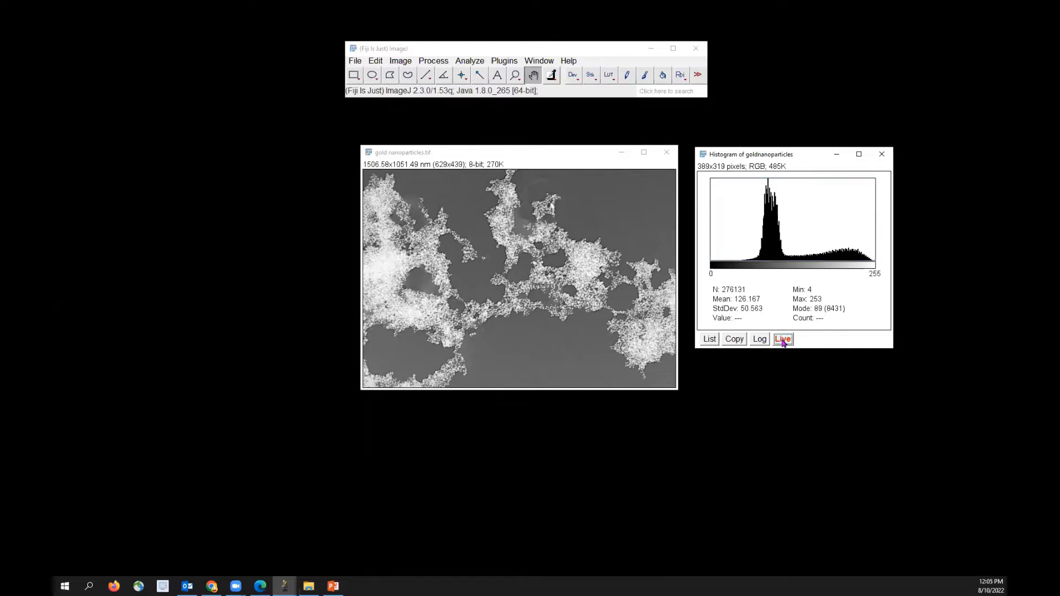
Try to open the Threshold adjustment while the histogram is the active image.
{"action": "left_click", "coordinate": [401, 62]}
{"action": "mouse_move", "coordinate": [411, 98]}
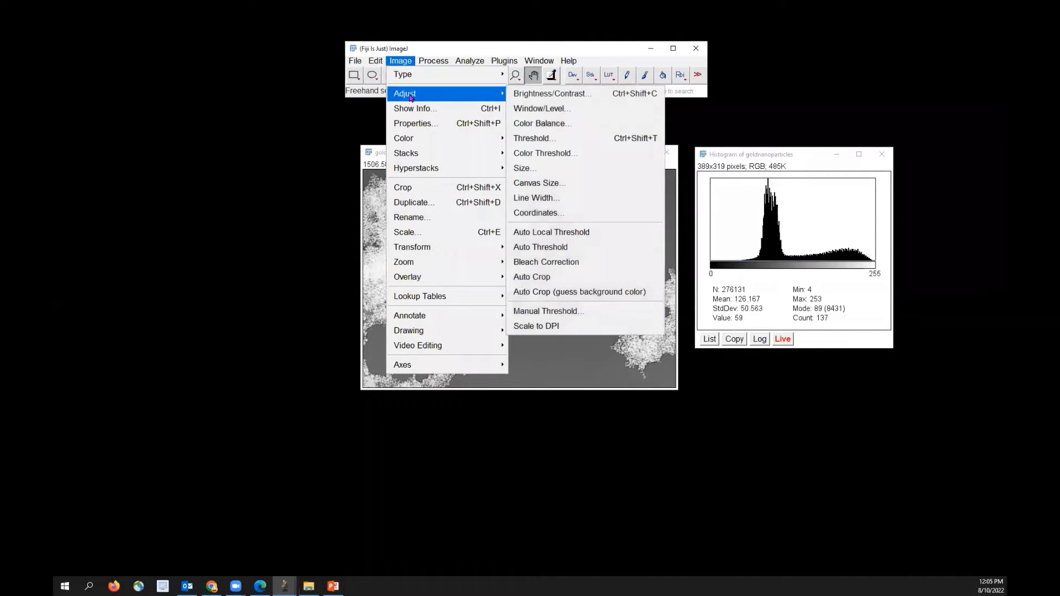
{"action": "left_click", "coordinate": [545, 146]}
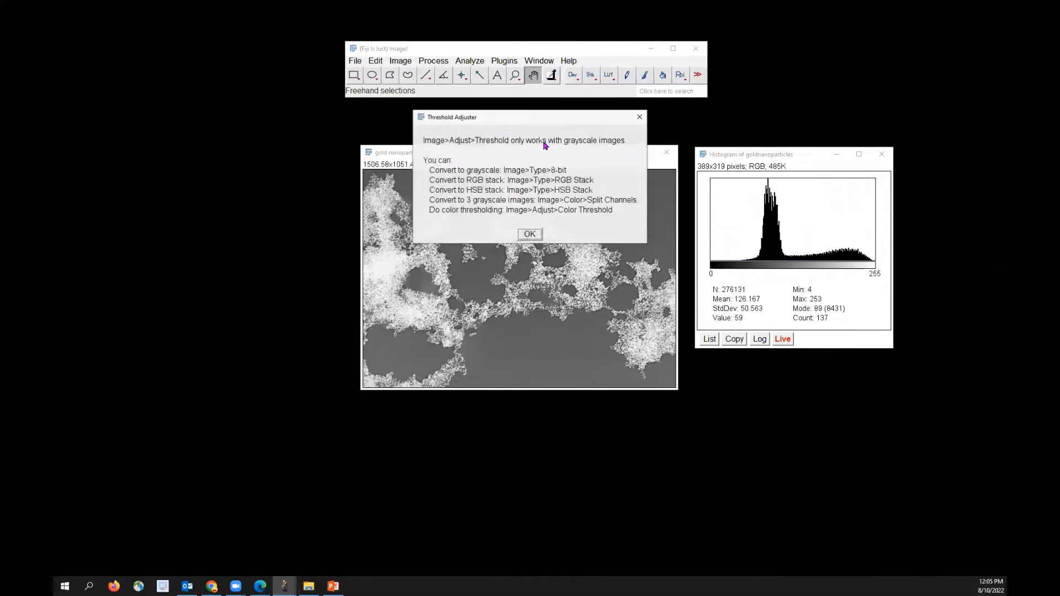
{"action": "left_click", "coordinate": [530, 235]}
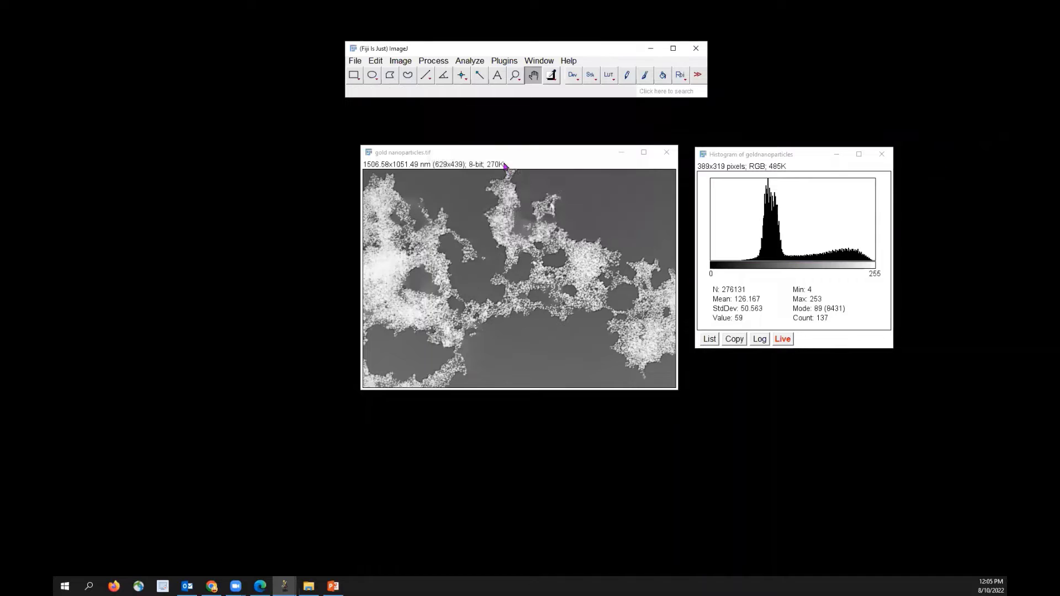
Open the Threshold adjustment for the gold nanoparticles image.
{"action": "left_click", "coordinate": [401, 60]}
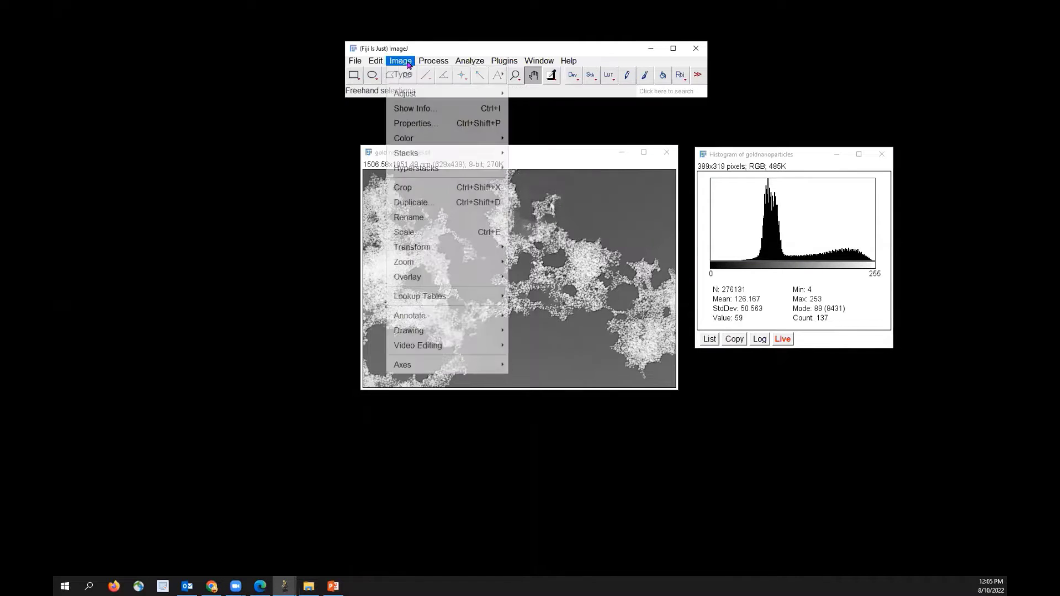
{"action": "mouse_move", "coordinate": [408, 95]}
{"action": "left_click", "coordinate": [533, 143]}
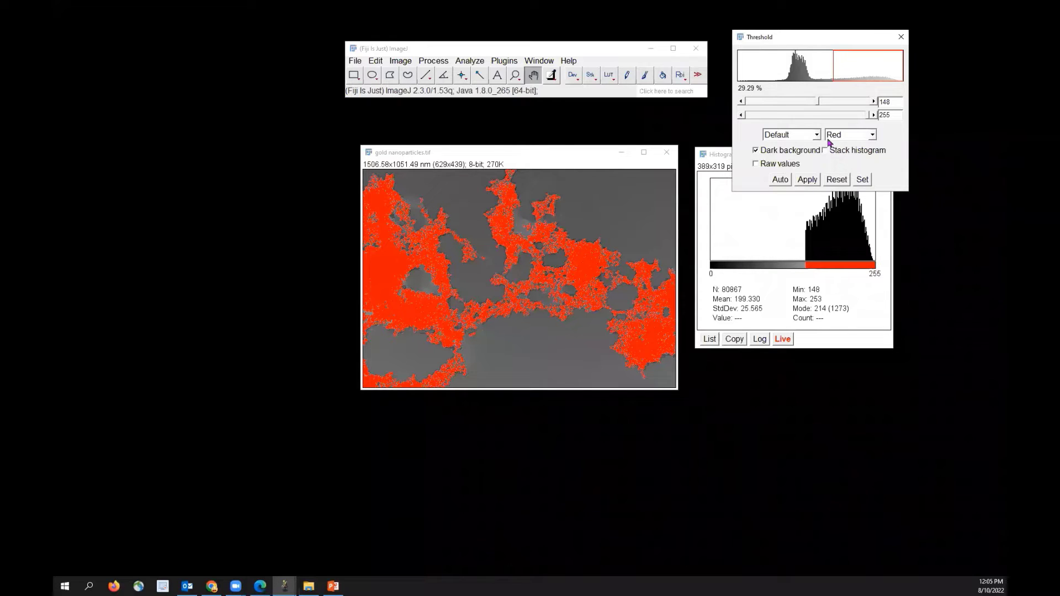
Preview the threshold in the B&W and Over/Under display modes and return to Red.
{"action": "left_click", "coordinate": [873, 135]}
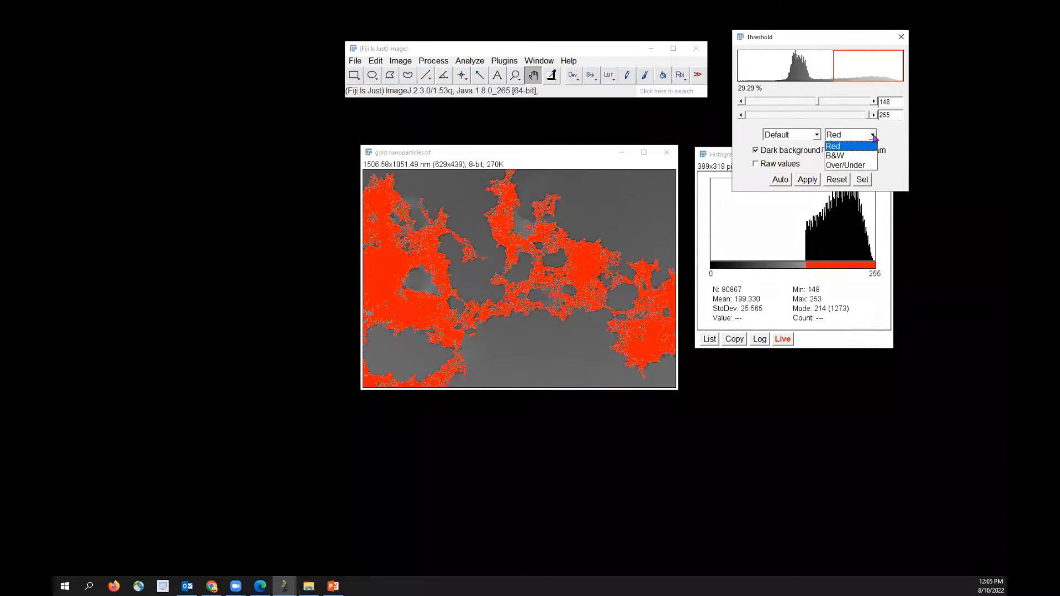
{"action": "left_click", "coordinate": [837, 156]}
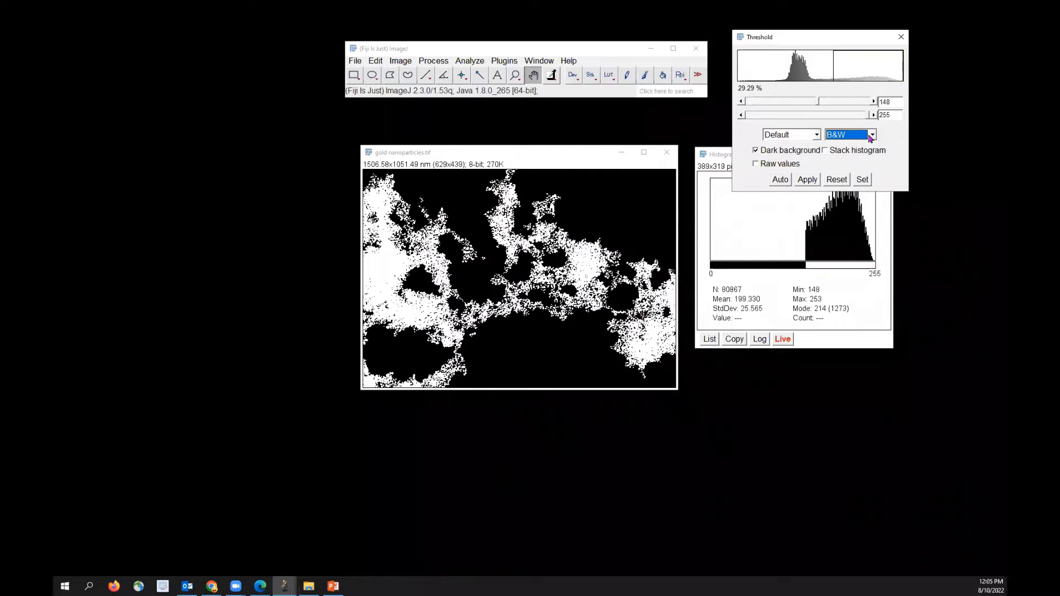
{"action": "left_click", "coordinate": [871, 136]}
{"action": "left_click", "coordinate": [854, 166]}
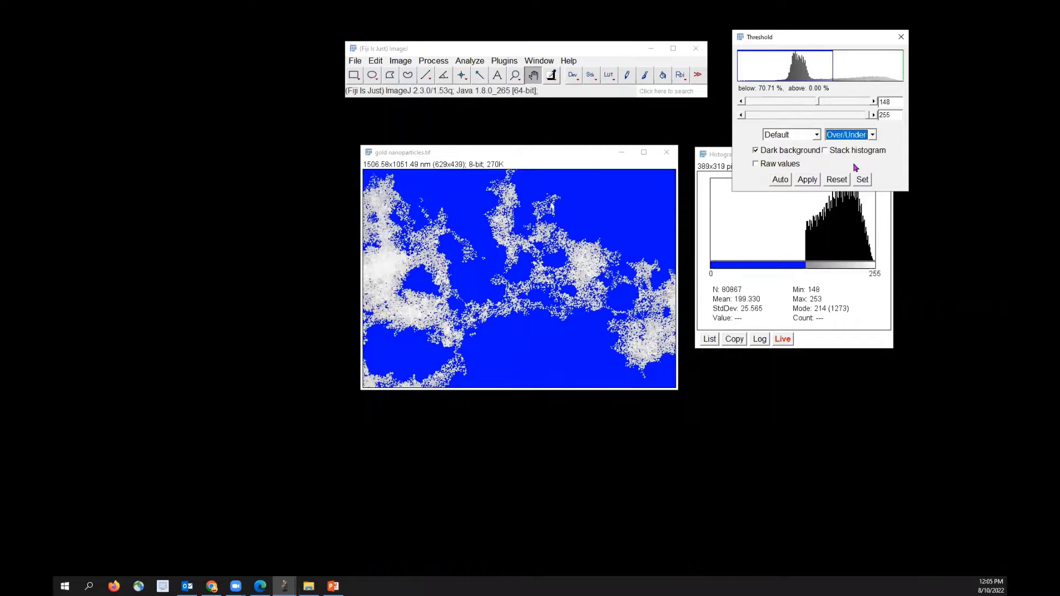
{"action": "left_click", "coordinate": [872, 136]}
{"action": "left_click", "coordinate": [842, 147]}
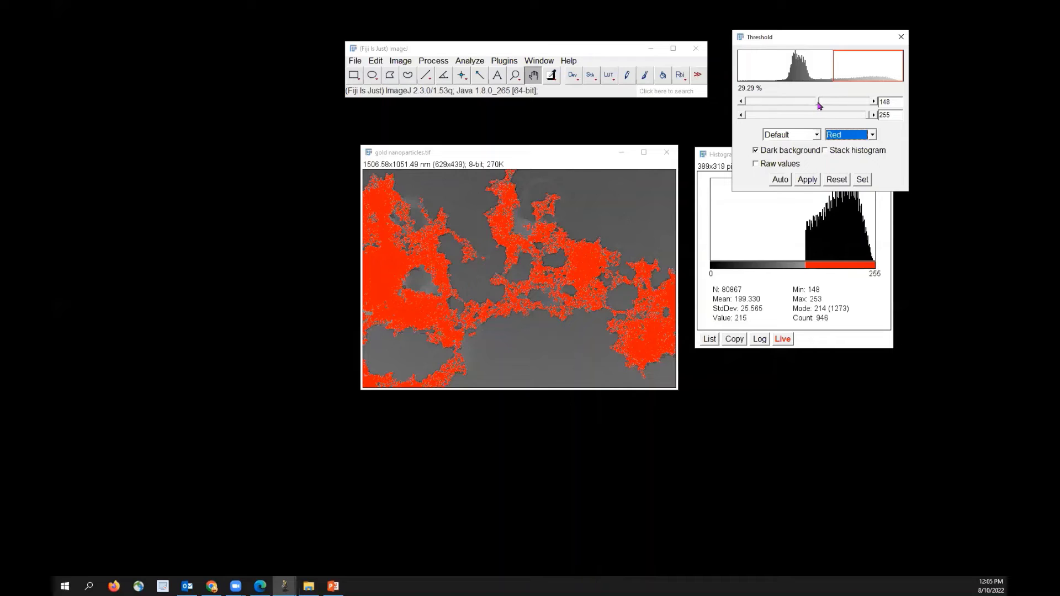
Vary the lower threshold level from 103 to 203 and settle on 179, keeping the upper level at 255.
{"action": "left_click_drag", "start_coordinate": [820, 106], "coordinate": [798, 106]}
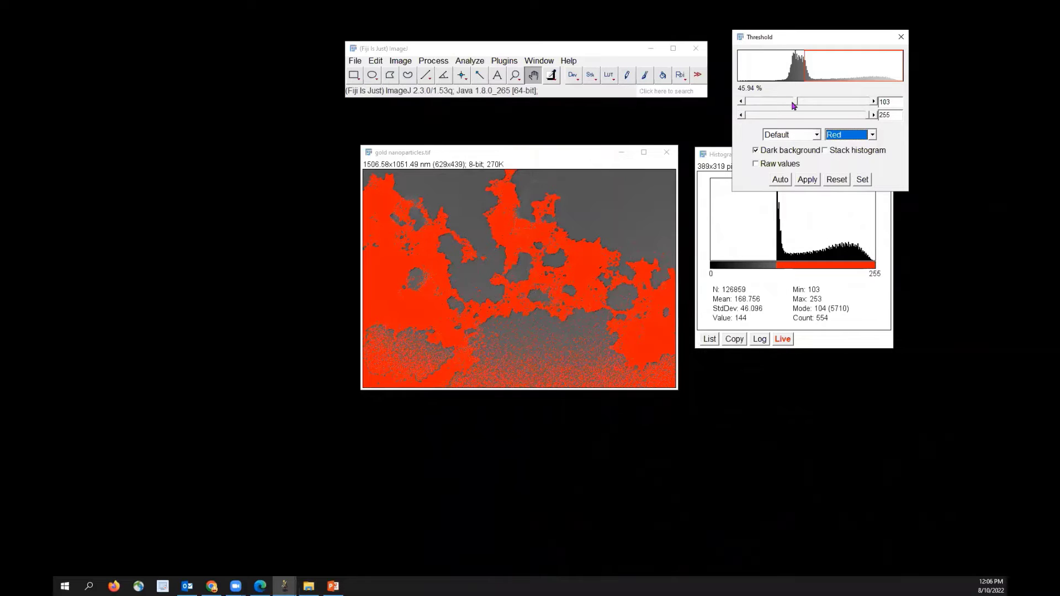
{"action": "left_click_drag", "start_coordinate": [798, 106], "coordinate": [845, 106]}
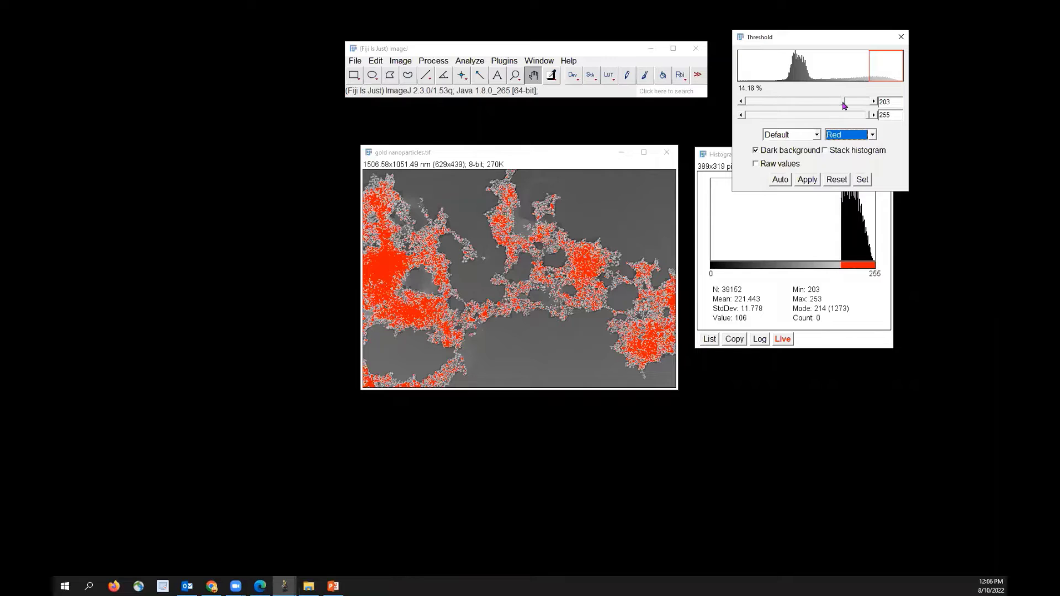
{"action": "mouse_move", "coordinate": [843, 107]}
{"action": "left_mouse_down"}
{"action": "mouse_move", "coordinate": [818, 107]}
{"action": "mouse_move", "coordinate": [845, 108]}
{"action": "mouse_move", "coordinate": [833, 107]}
{"action": "left_mouse_up"}
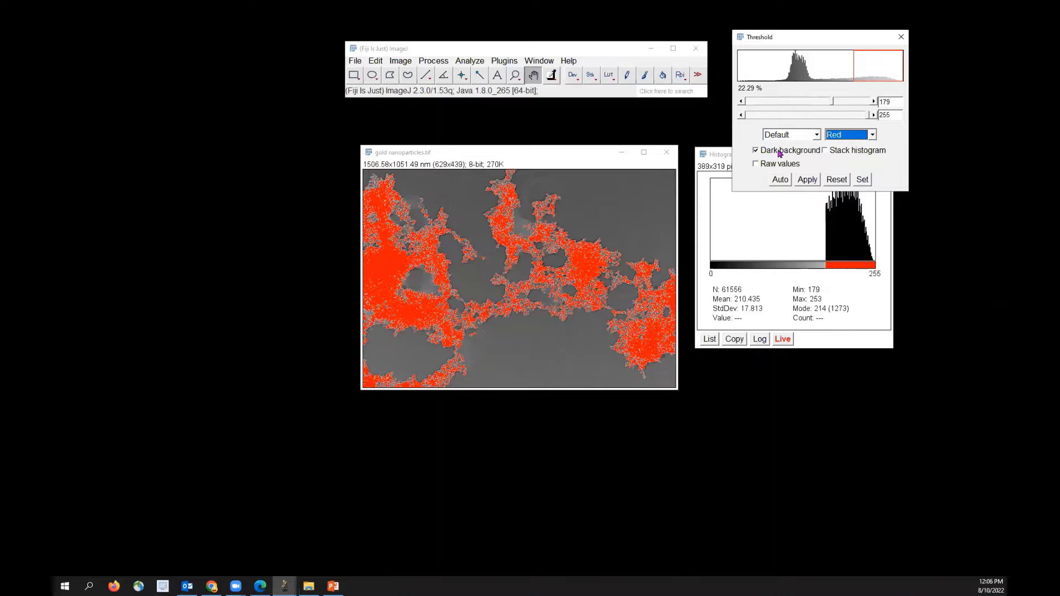
Try the Huang and Mean automatic threshold methods on the gold nanoparticles image and settle on Otsu.
{"action": "left_click", "coordinate": [816, 136]}
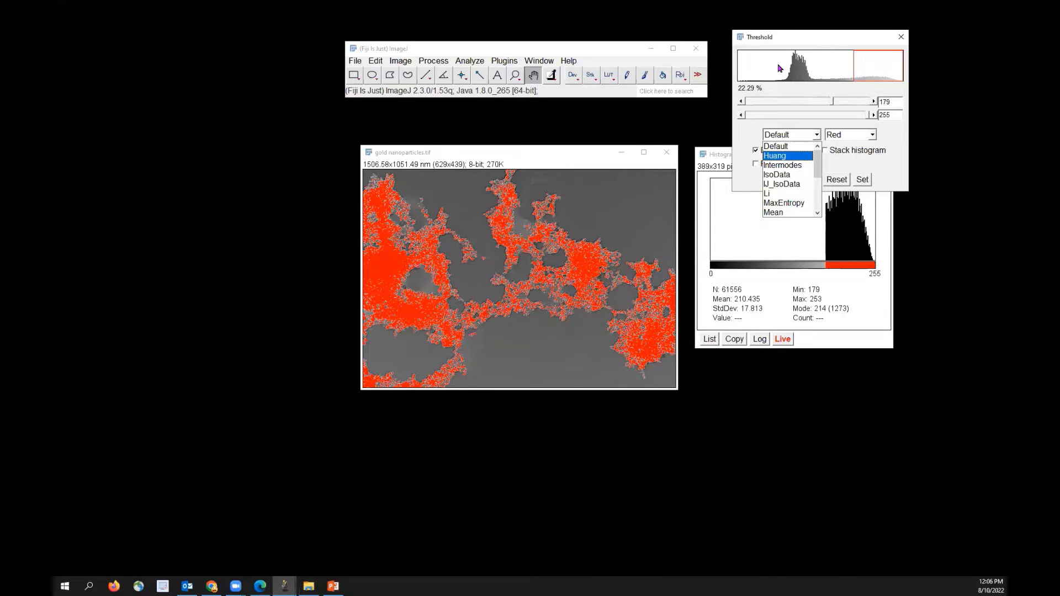
{"action": "left_click", "coordinate": [777, 158]}
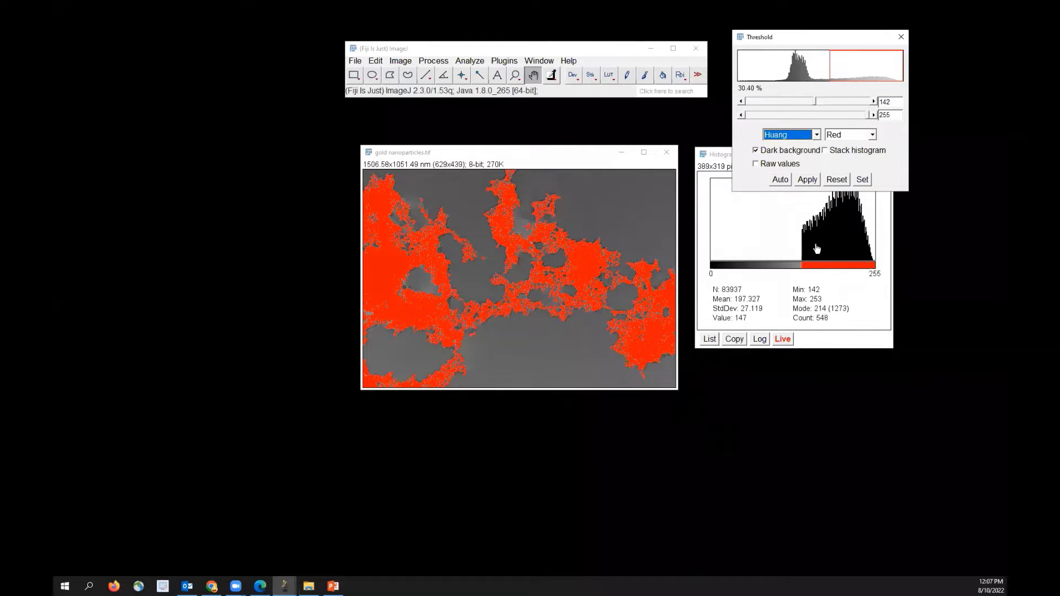
{"action": "left_click", "coordinate": [815, 136]}
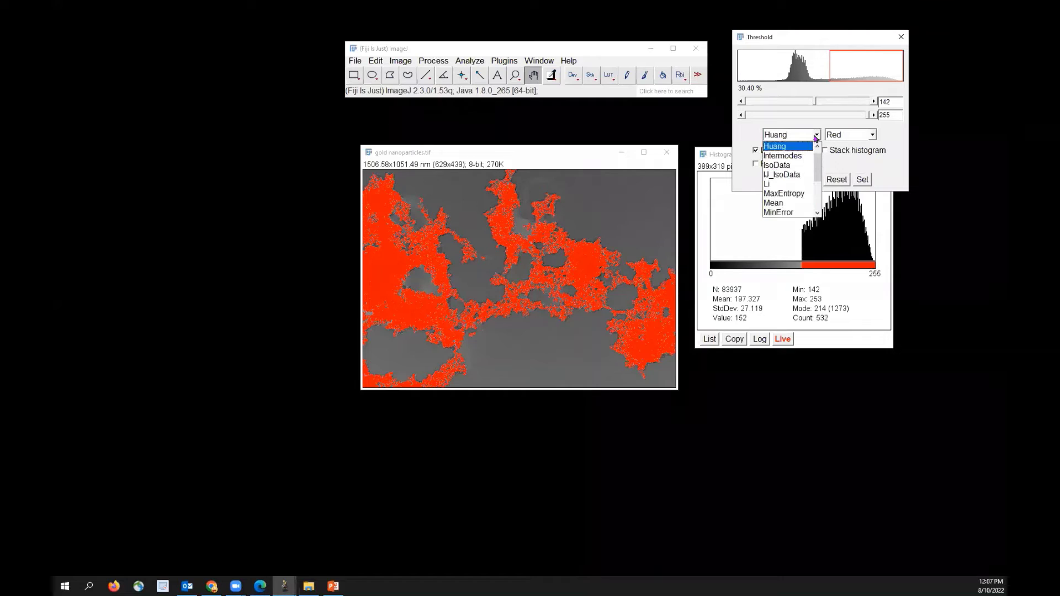
{"action": "left_click", "coordinate": [776, 204]}
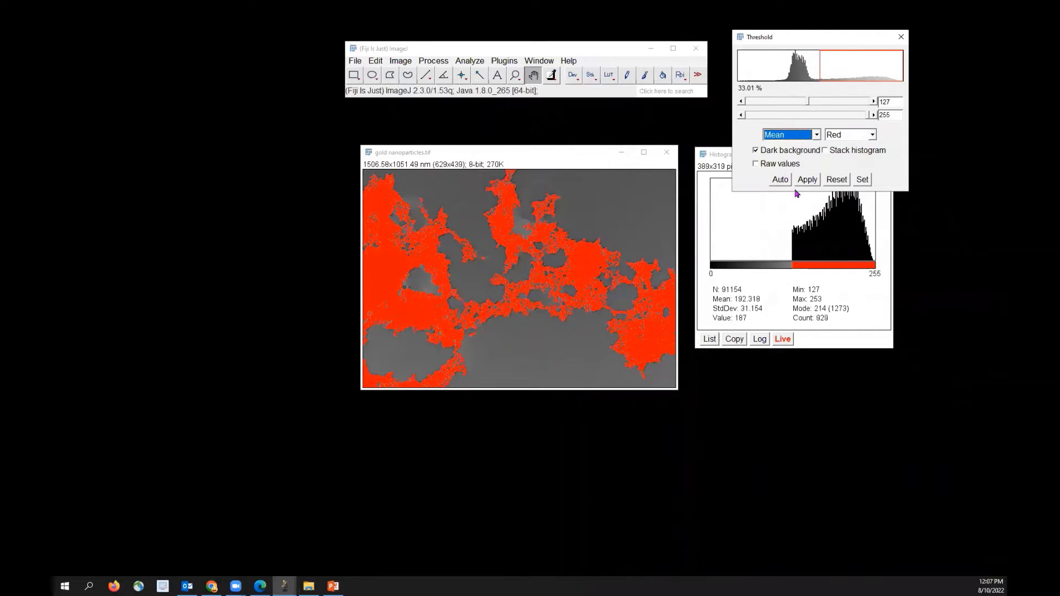
{"action": "left_click", "coordinate": [815, 135]}
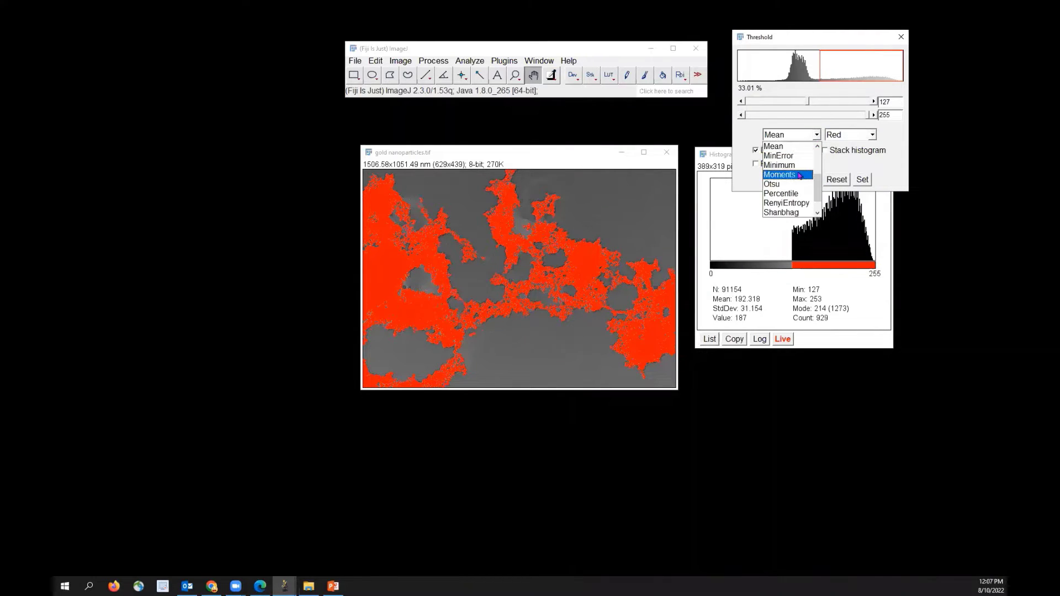
{"action": "left_click", "coordinate": [789, 185]}
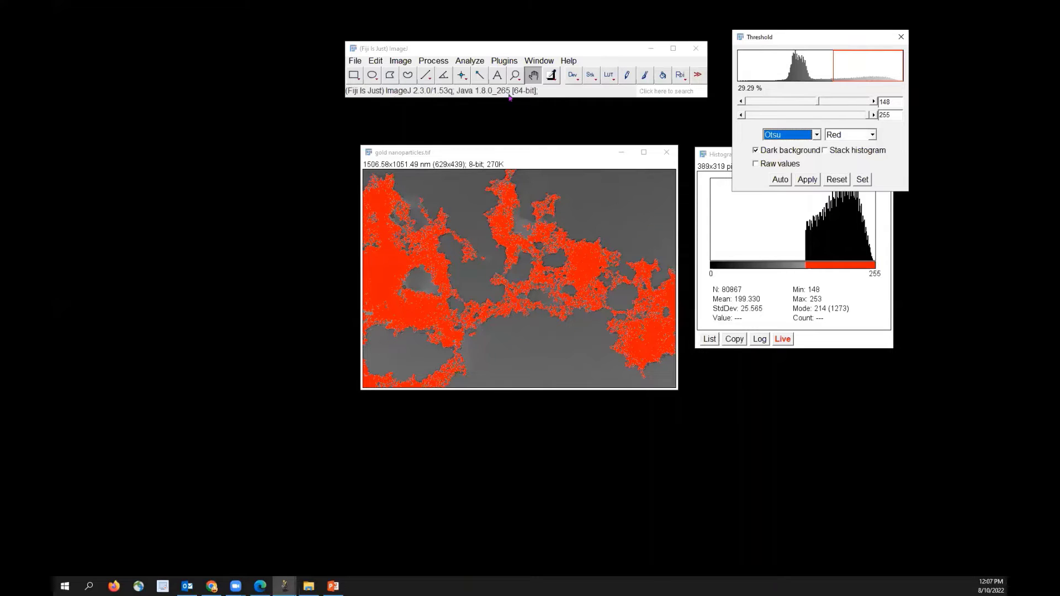
Apply the Otsu threshold to convert the gold nanoparticles image to a binary image.
{"action": "left_click", "coordinate": [470, 62]}
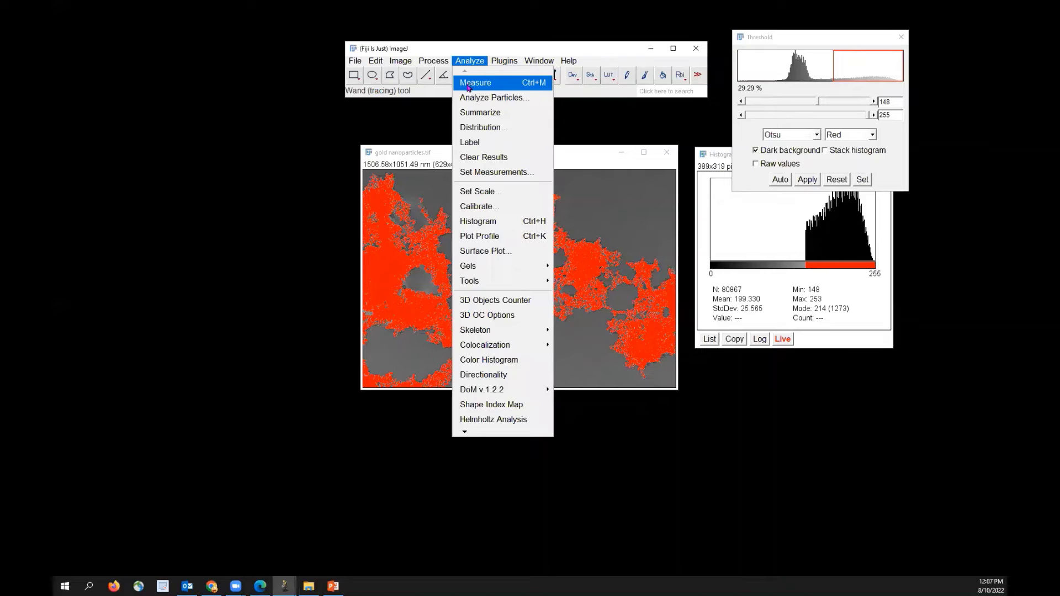
{"action": "left_click", "coordinate": [596, 159]}
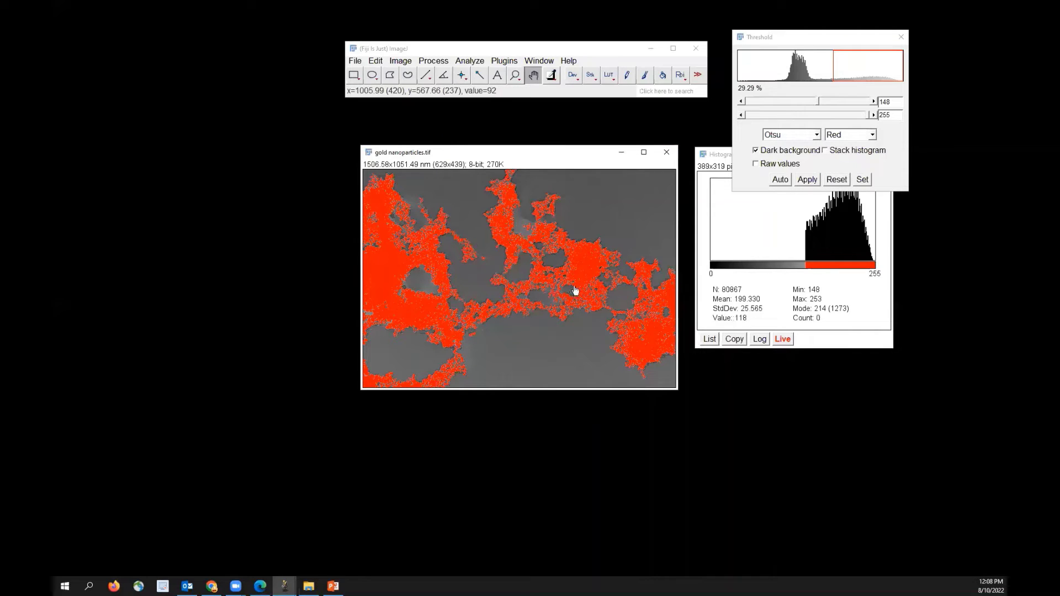
{"action": "left_click", "coordinate": [807, 180]}
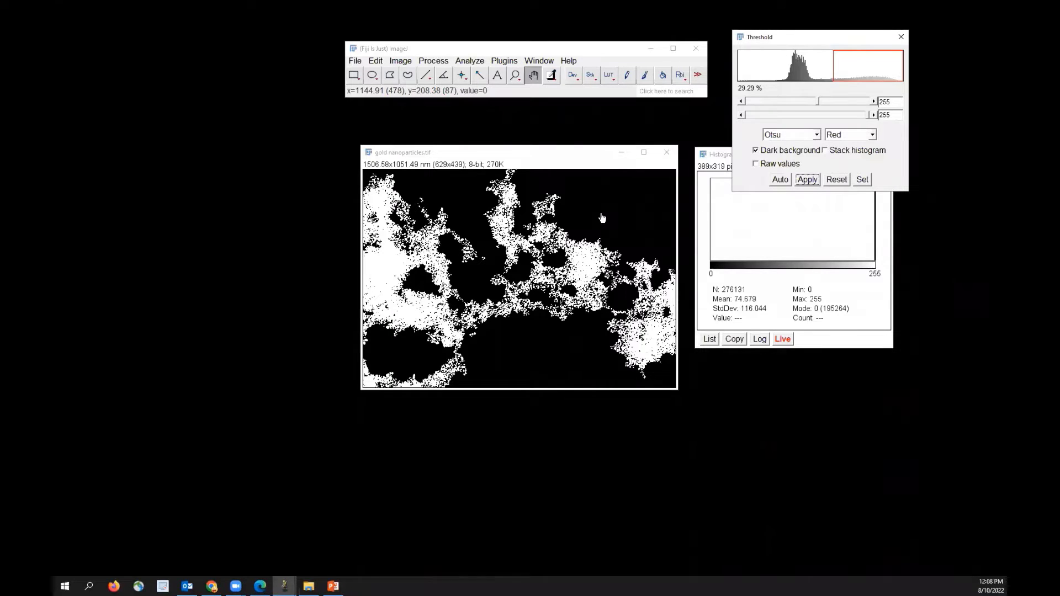
Close the Threshold dialog, the thresholded gold nanoparticles image and its histogram.
{"action": "left_click", "coordinate": [355, 61]}
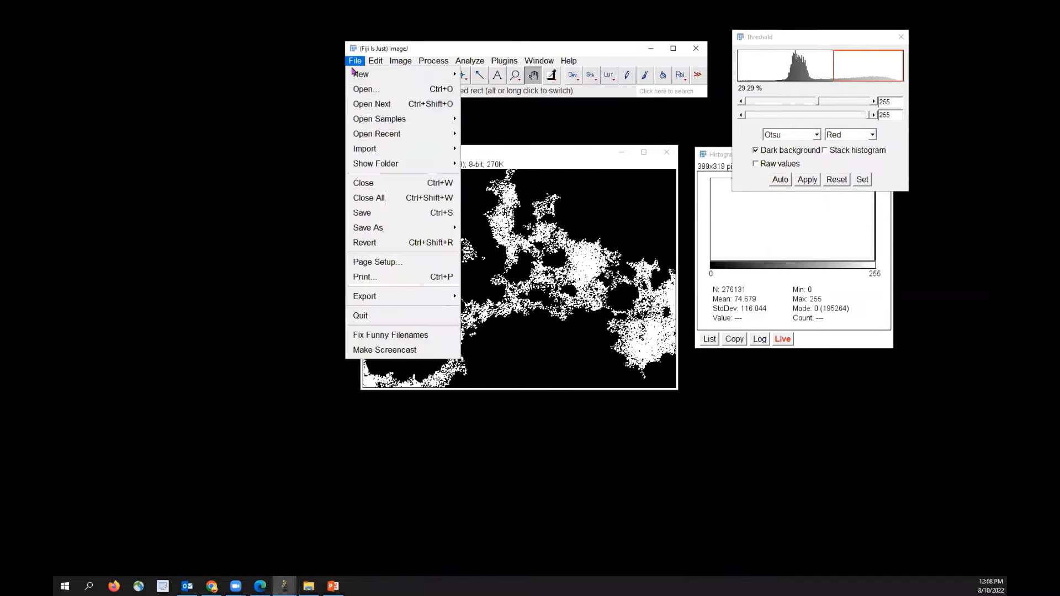
{"action": "left_click", "coordinate": [366, 188]}
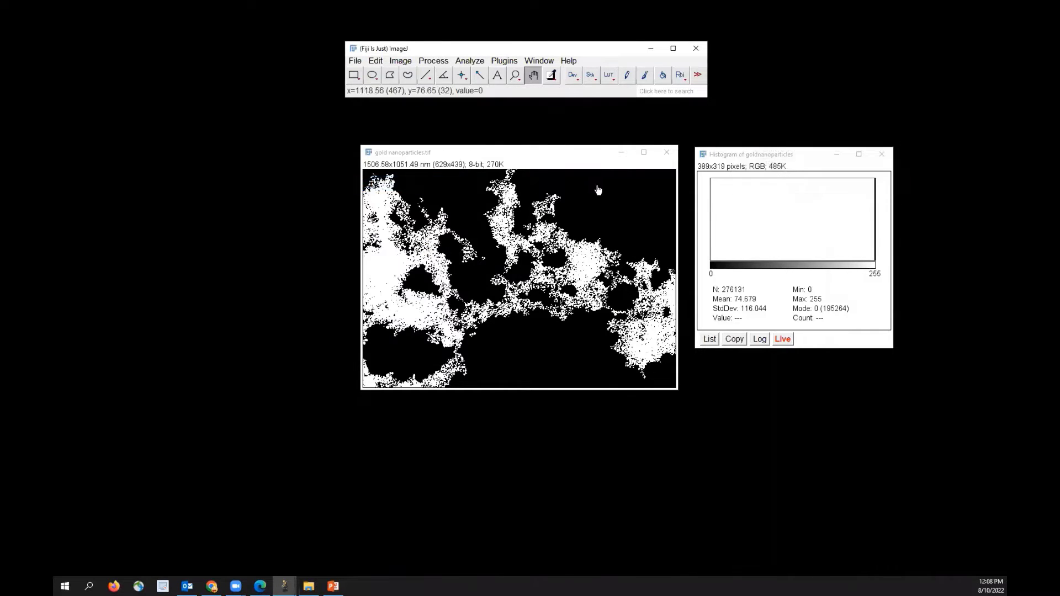
{"action": "left_click", "coordinate": [664, 154]}
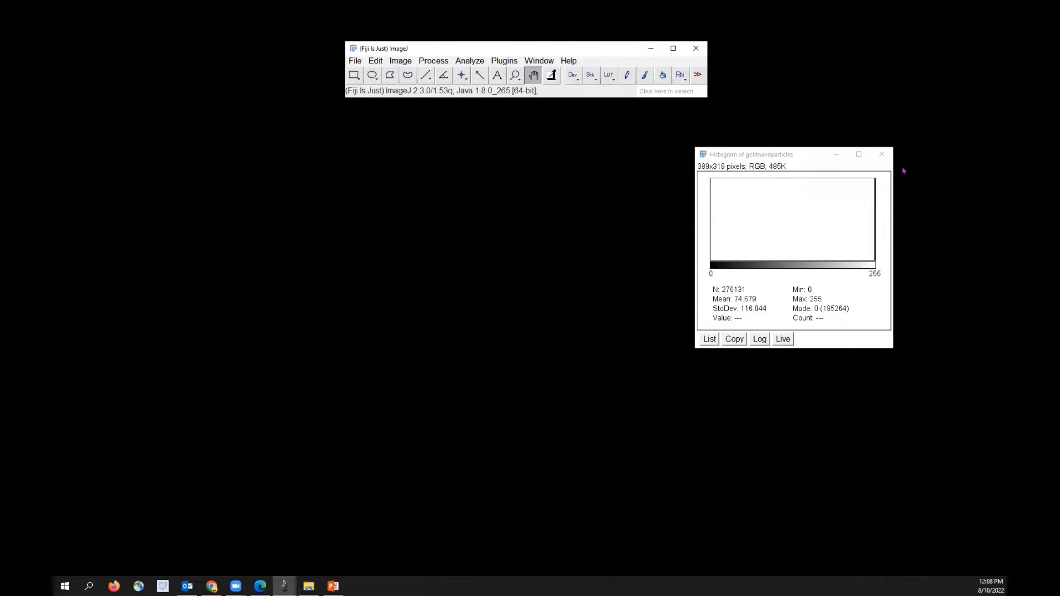
{"action": "left_click", "coordinate": [882, 155]}
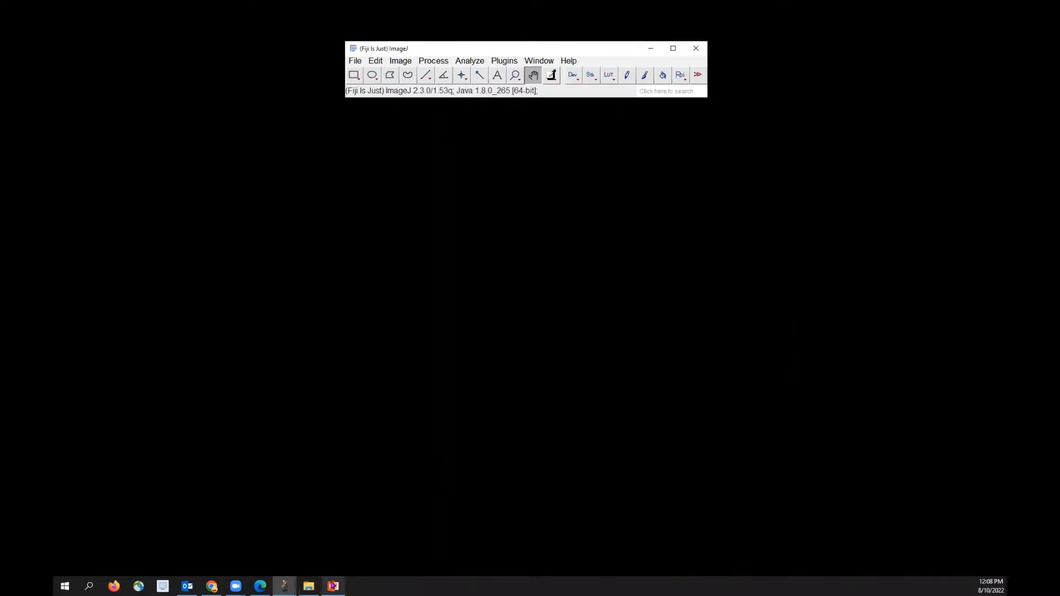
Switch to the PowerPoint slide show at the Thresholding slide.
{"action": "left_click", "coordinate": [333, 586]}
{"action": "left_click", "coordinate": [563, 398]}
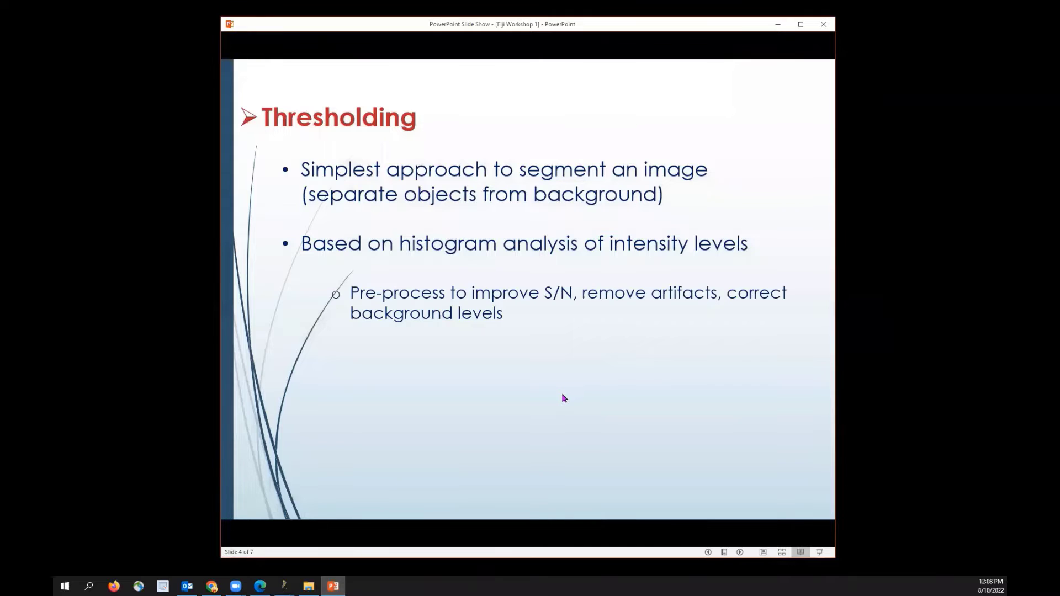
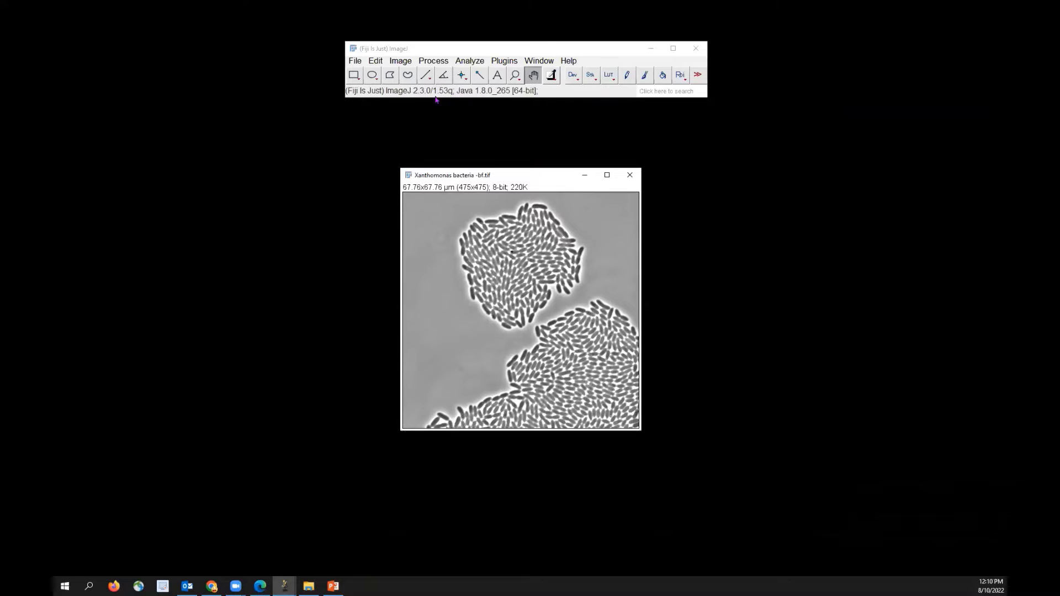
Open the Threshold adjustment for the Xanthomonas bacteria image and inspect the Otsu highlighting on the bacteria clusters up close.
{"action": "left_click", "coordinate": [402, 62]}
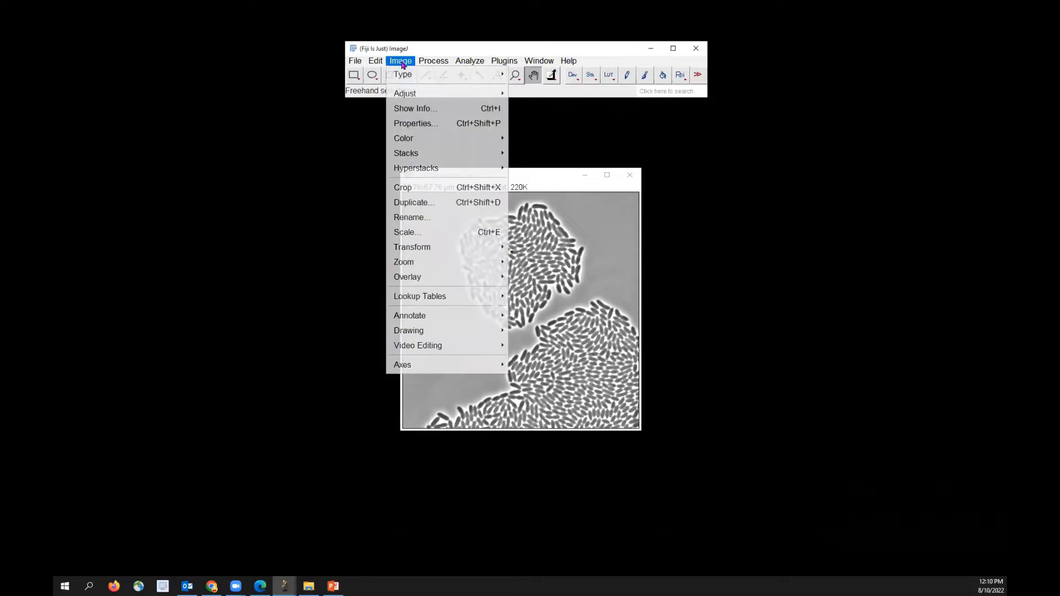
{"action": "mouse_move", "coordinate": [408, 94]}
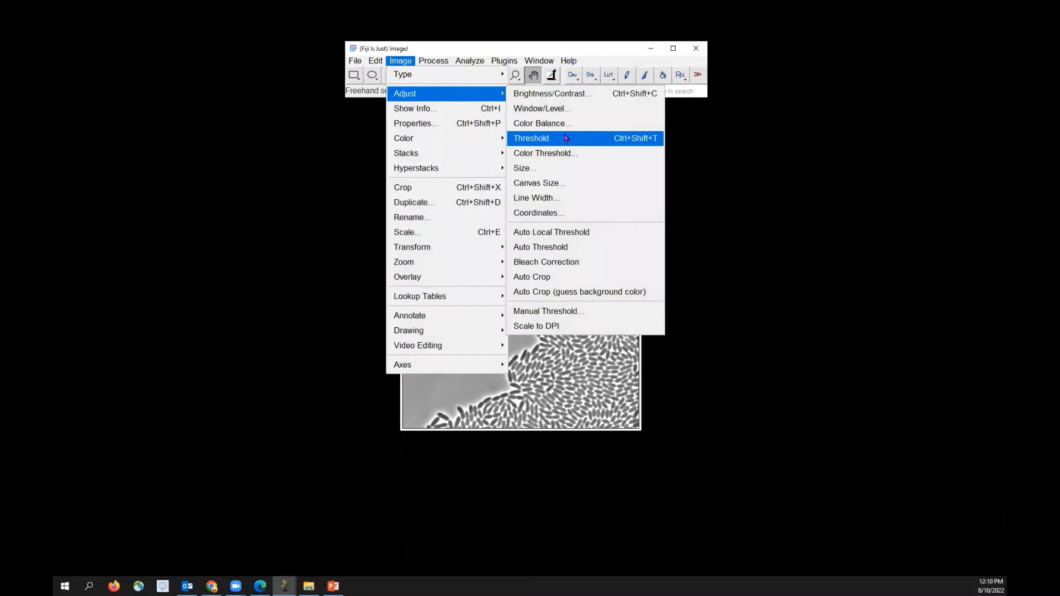
{"action": "left_click", "coordinate": [566, 140]}
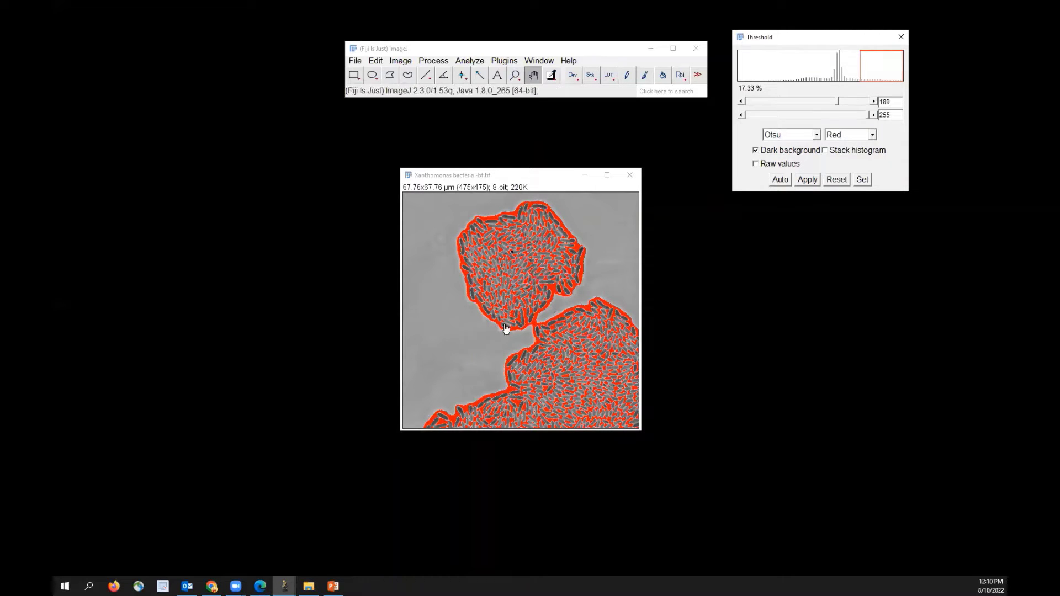
{"action": "left_click", "coordinate": [514, 78]}
{"action": "left_click", "coordinate": [557, 298]}
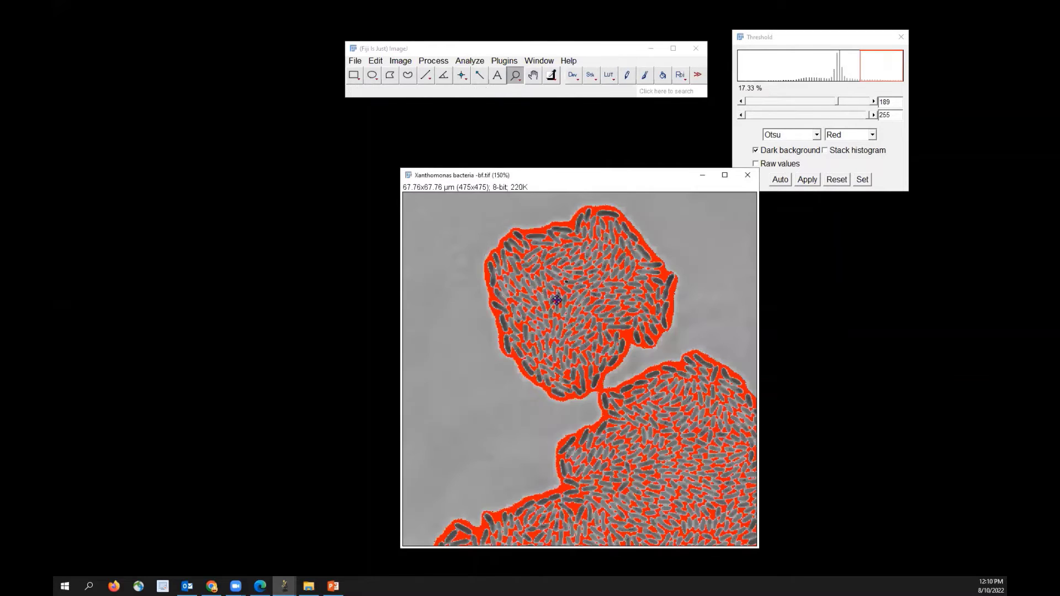
{"action": "left_click", "coordinate": [572, 319]}
{"action": "left_click", "coordinate": [572, 319]}
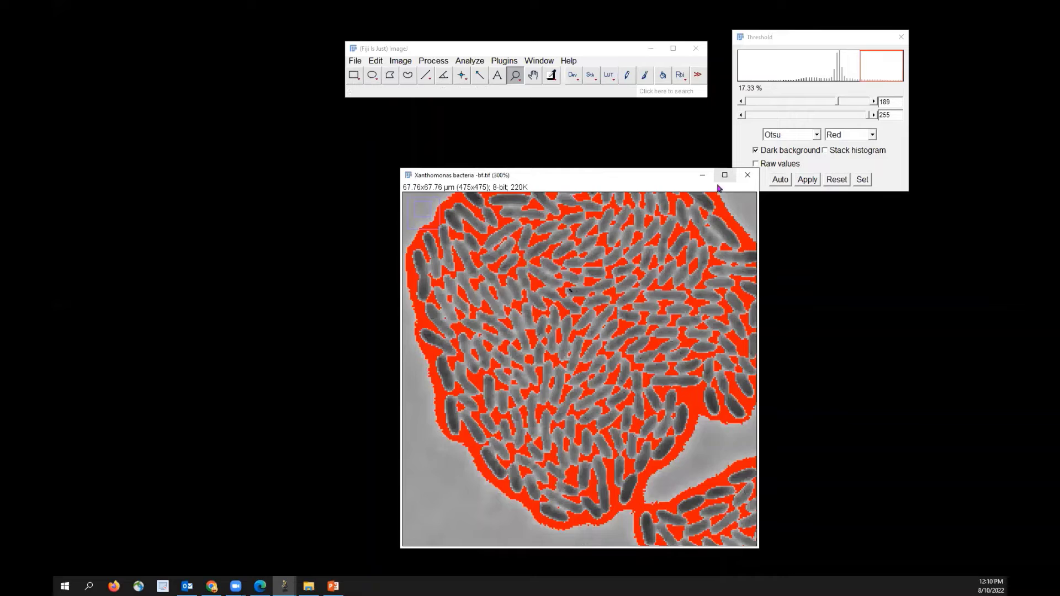
Try the Otsu threshold without the dark background option on the bacteria image, inspect the coverage, and reset the threshold.
{"action": "left_click", "coordinate": [756, 151]}
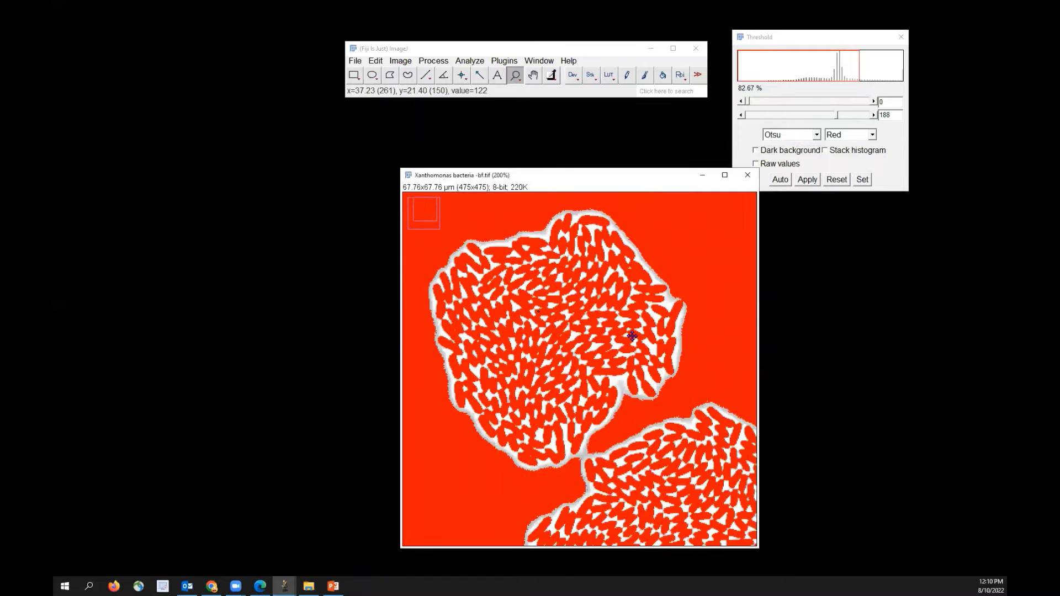
{"action": "right_click", "coordinate": [630, 337]}
{"action": "right_click", "coordinate": [631, 337]}
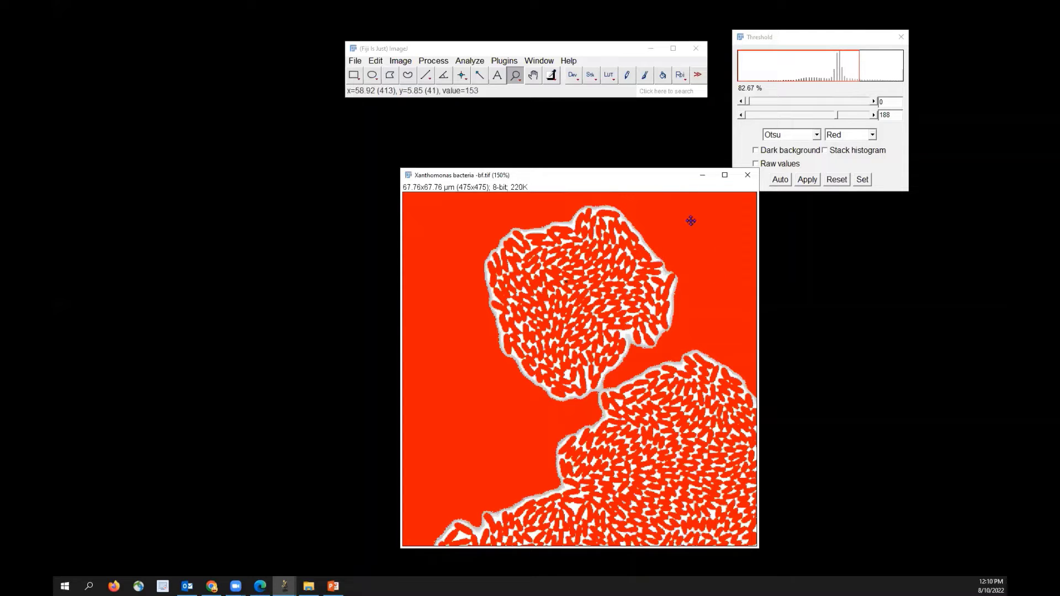
{"action": "left_click_drag", "start_coordinate": [643, 180], "coordinate": [593, 125]}
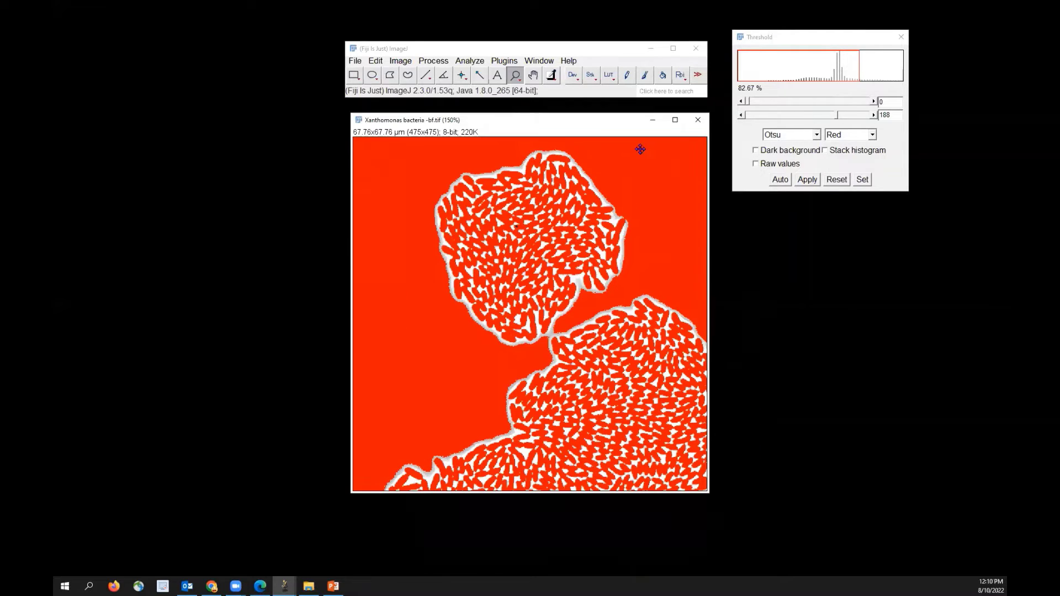
{"action": "left_click", "coordinate": [836, 180]}
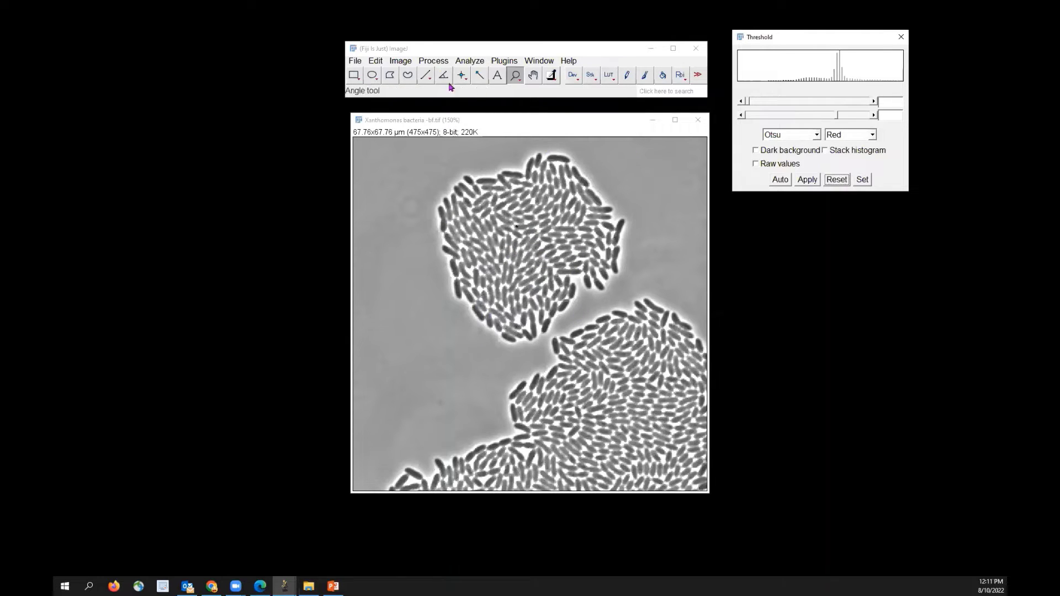
Duplicate the Xanthomonas bacteria image with the suggested title and place the copy over the original.
{"action": "left_click", "coordinate": [531, 78]}
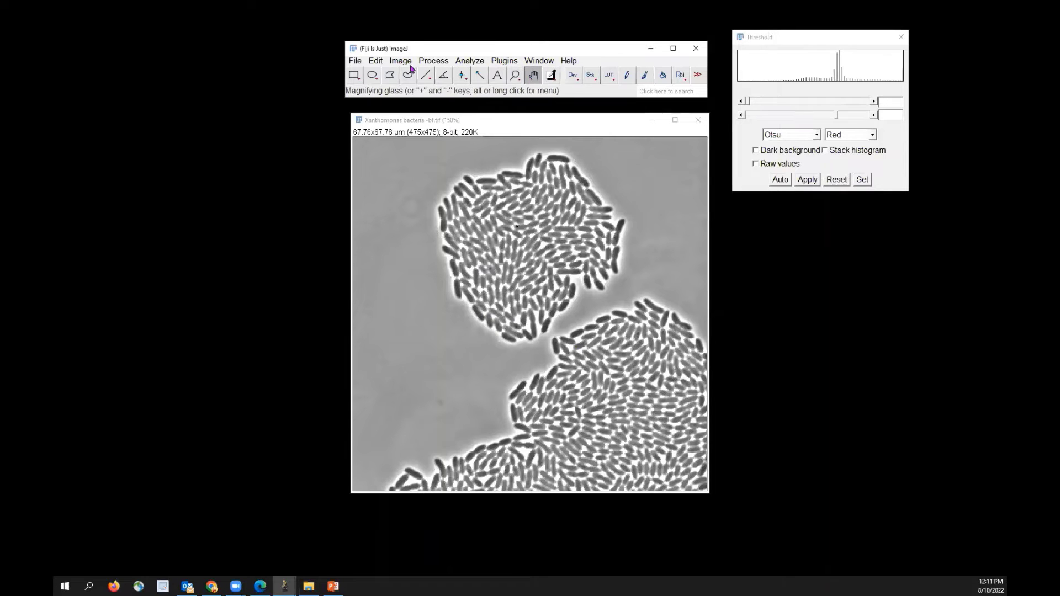
{"action": "left_click", "coordinate": [401, 61]}
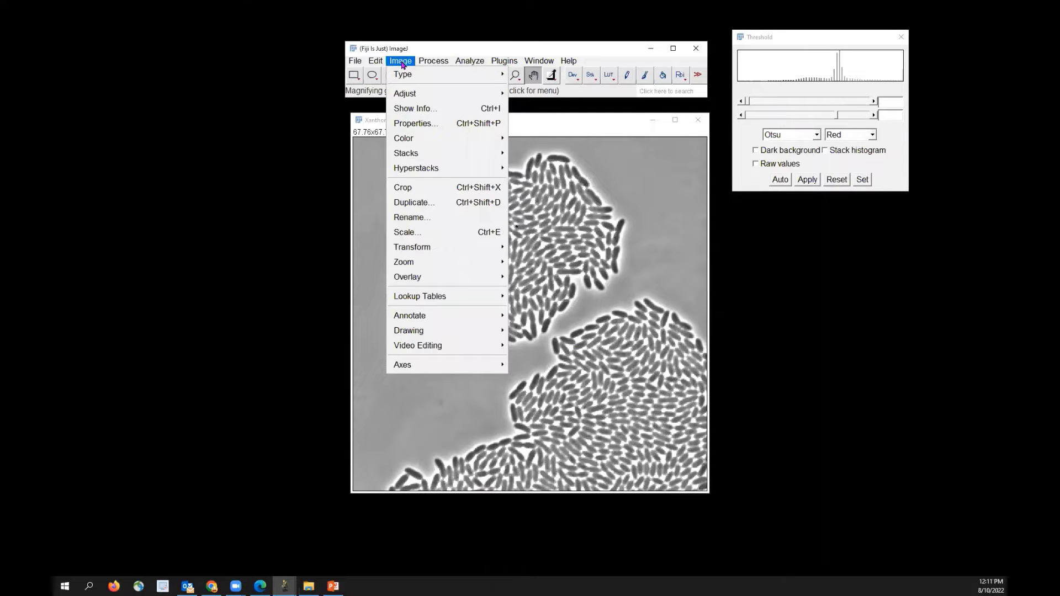
{"action": "left_click", "coordinate": [408, 202]}
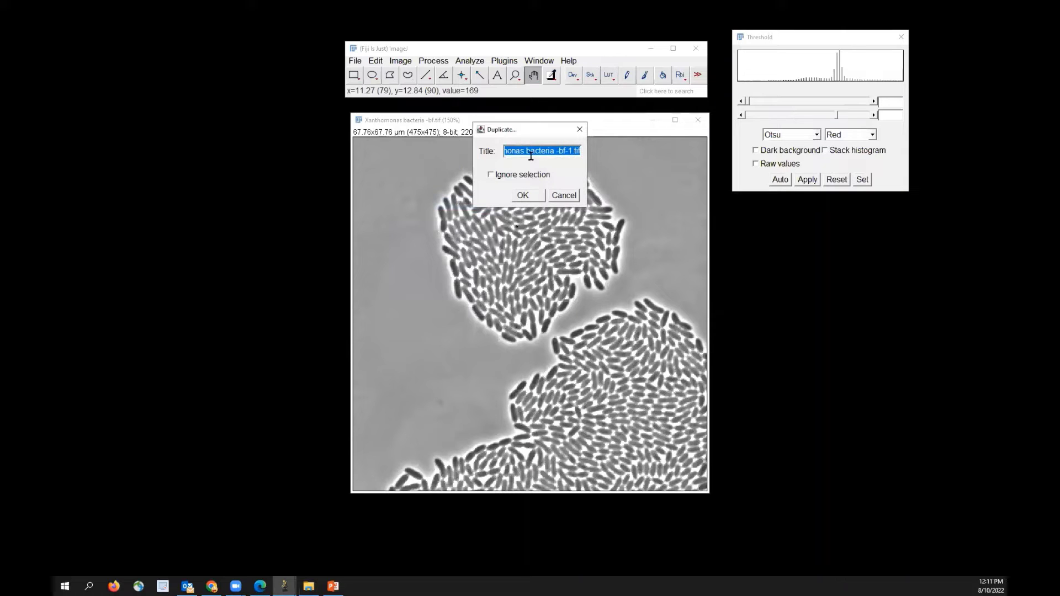
{"action": "left_click", "coordinate": [523, 196]}
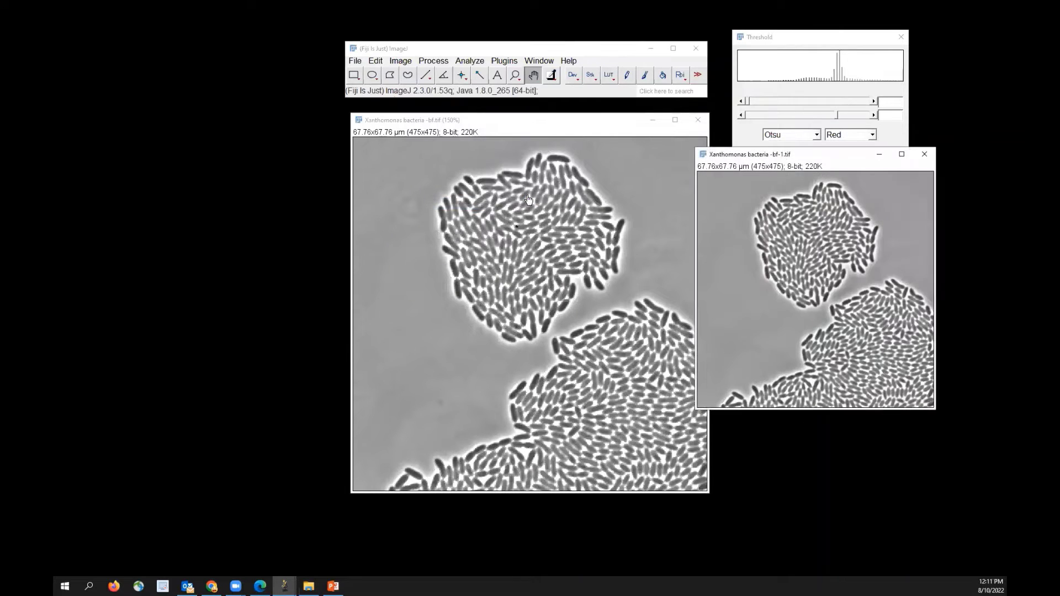
{"action": "left_click_drag", "start_coordinate": [732, 159], "coordinate": [437, 153]}
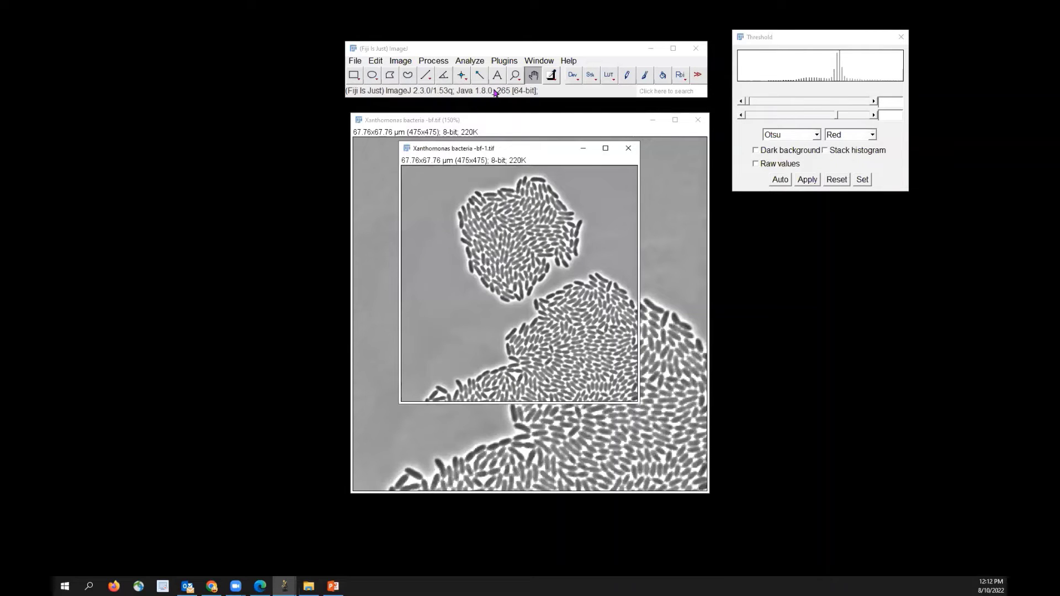
Enlarge the duplicate to 150%, align it with the original image window, and invert its gray values.
{"action": "left_click", "coordinate": [515, 75]}
{"action": "left_click", "coordinate": [513, 266]}
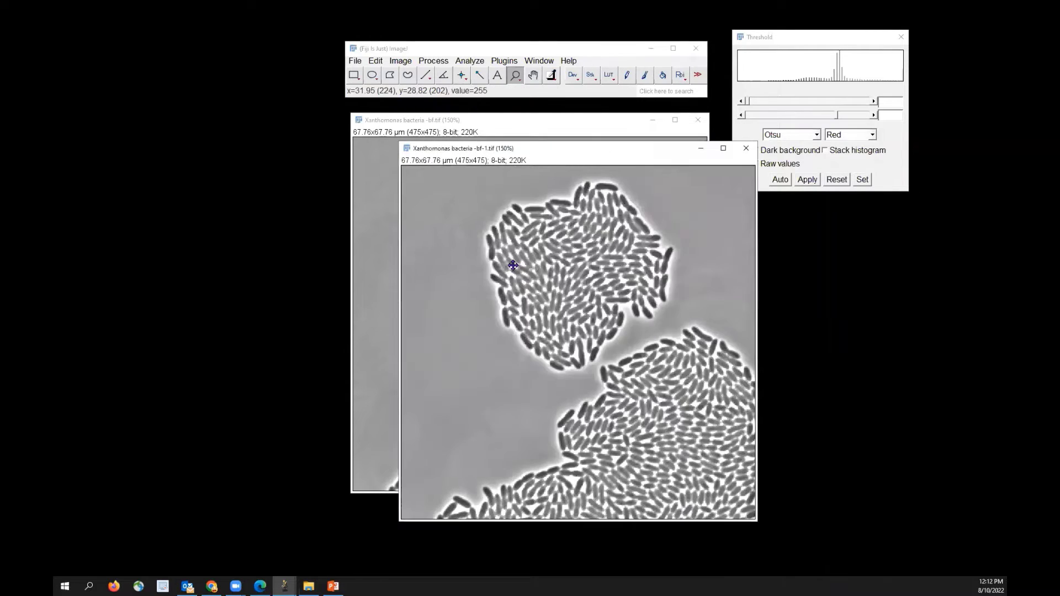
{"action": "left_click_drag", "start_coordinate": [518, 153], "coordinate": [473, 125]}
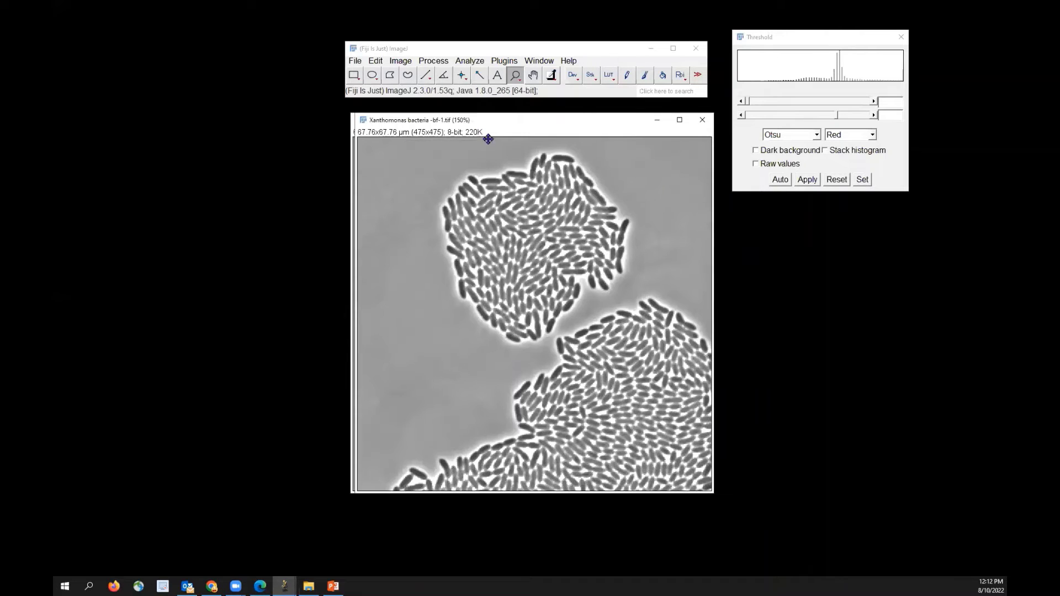
{"action": "left_click", "coordinate": [375, 62]}
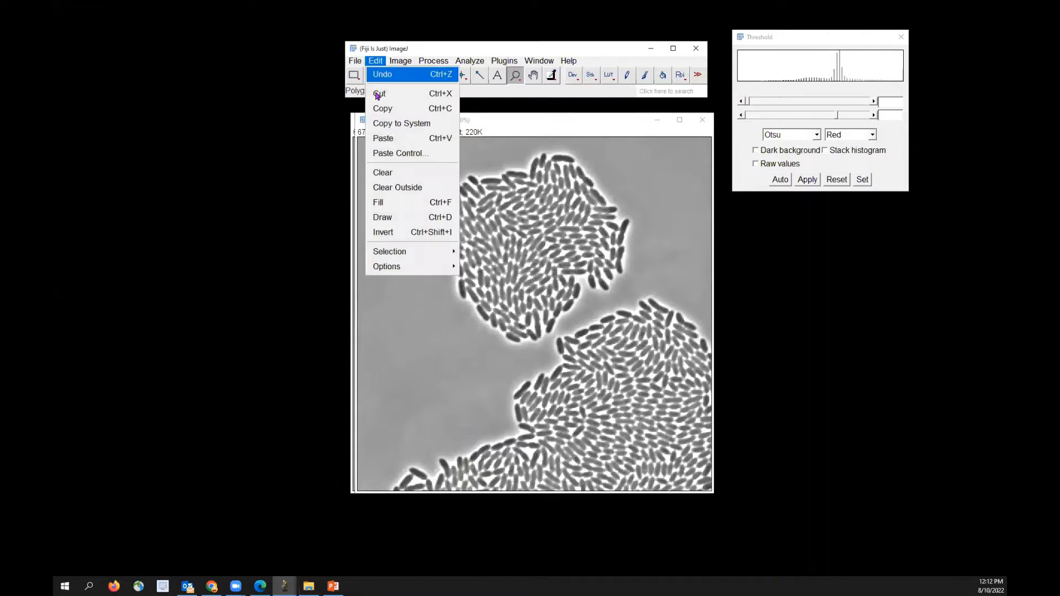
{"action": "left_click", "coordinate": [389, 233]}
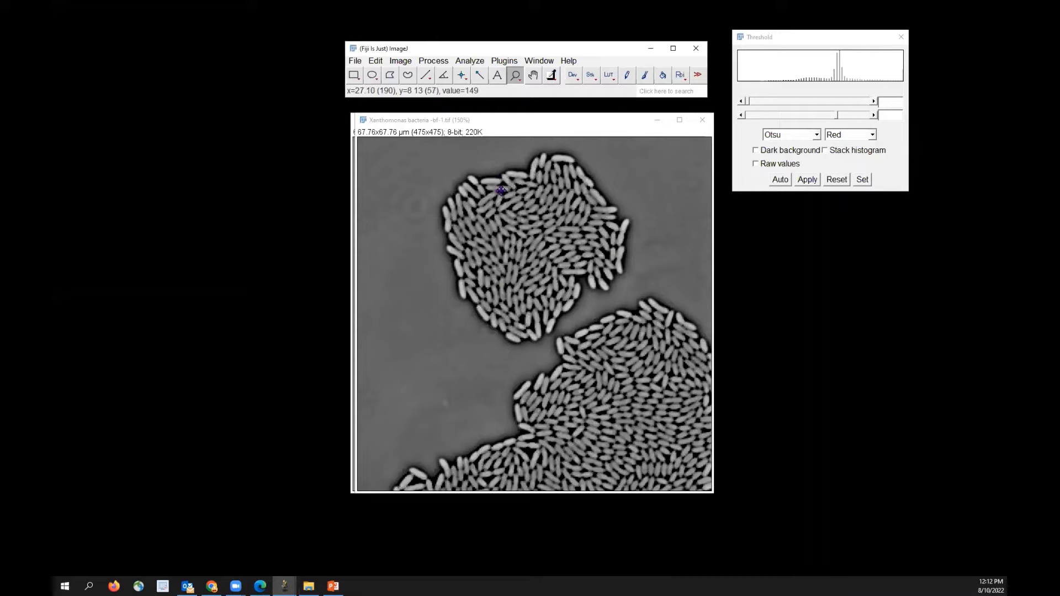
Subtract the inverted copy's background with a 10-pixel rolling ball radius, previewing the result and leaving Sliding paraboloid off.
{"action": "left_click", "coordinate": [434, 61]}
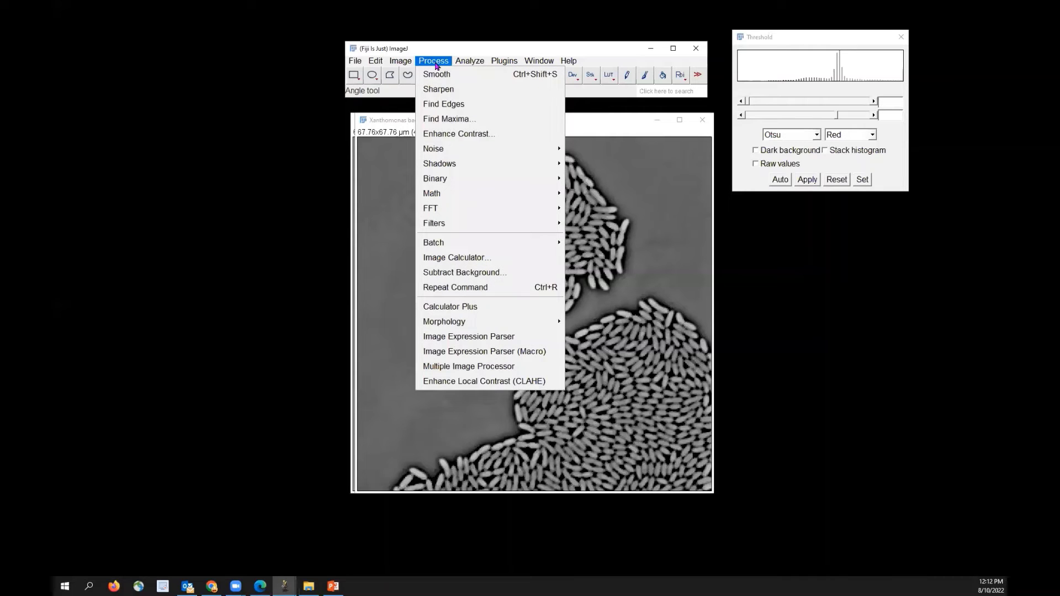
{"action": "left_click", "coordinate": [456, 273]}
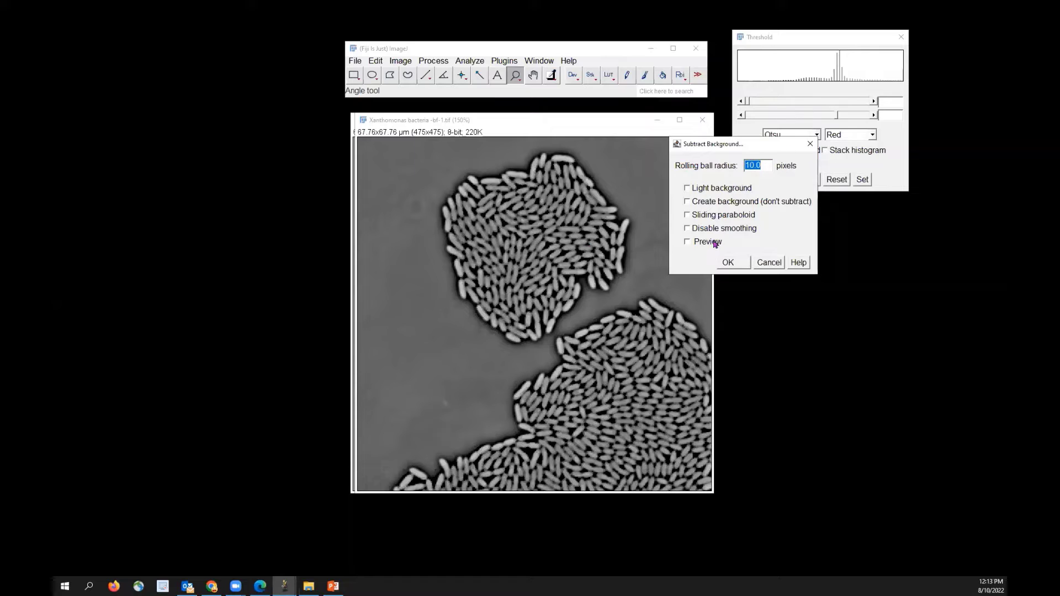
{"action": "left_click", "coordinate": [687, 241]}
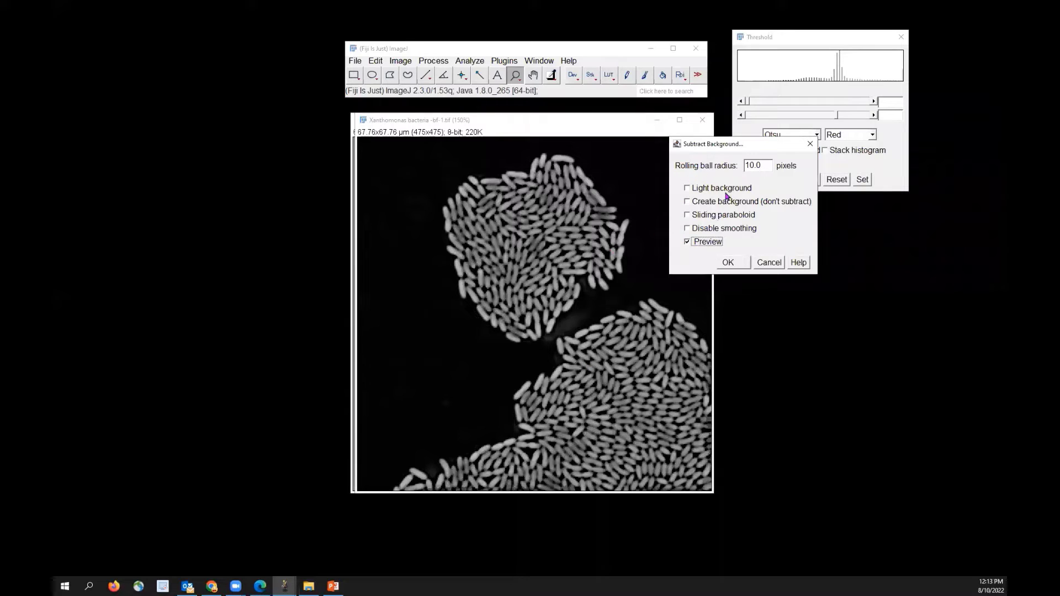
{"action": "left_click", "coordinate": [688, 216]}
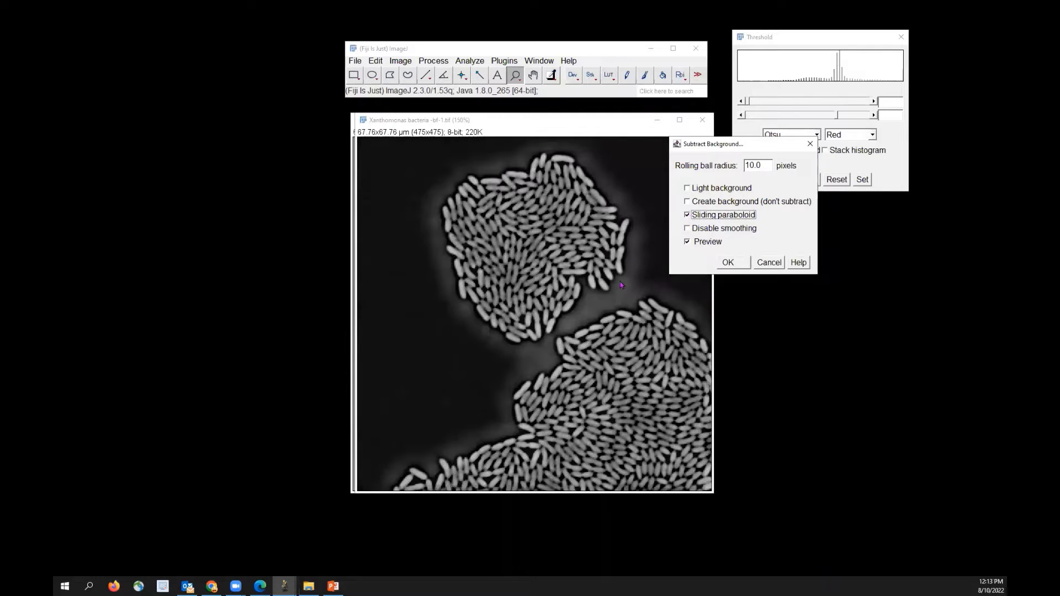
{"action": "left_click", "coordinate": [688, 215]}
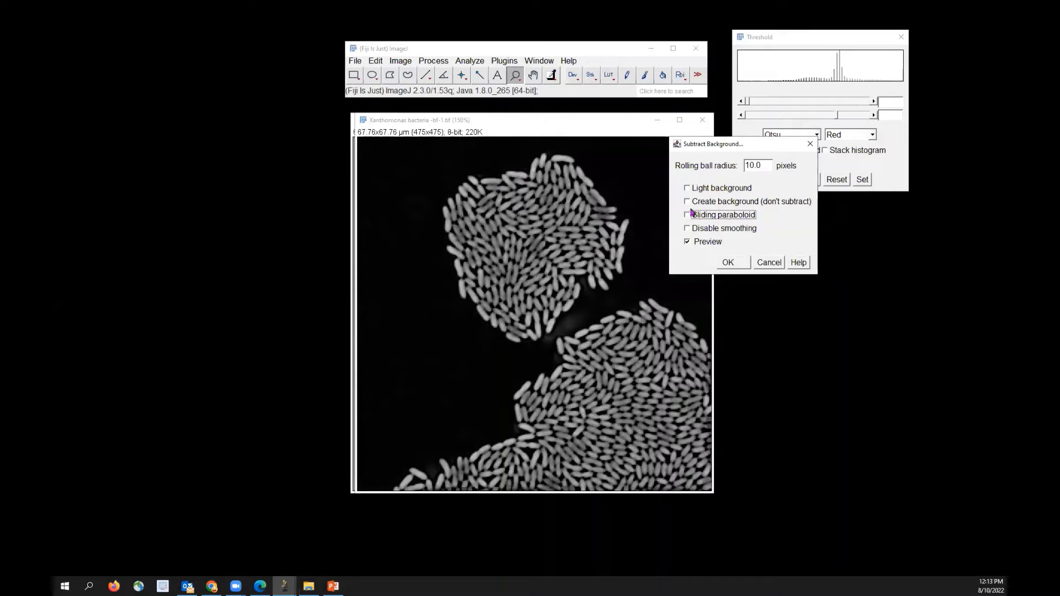
{"action": "left_click", "coordinate": [728, 263]}
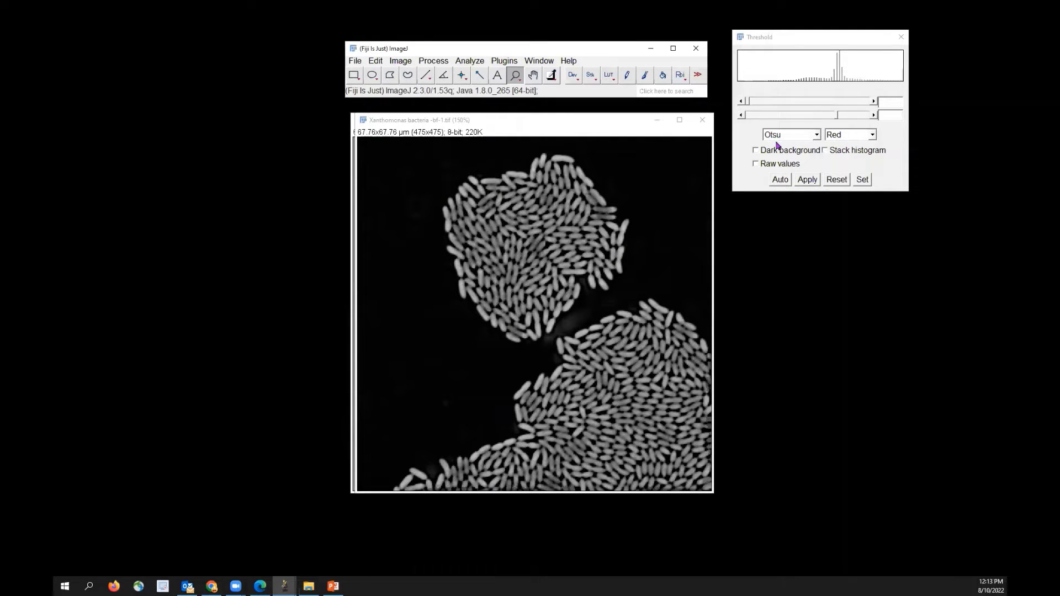
Threshold the background-subtracted copy automatically with Otsu and the dark background option on, and inspect the bacteria separation up close.
{"action": "left_click", "coordinate": [782, 181]}
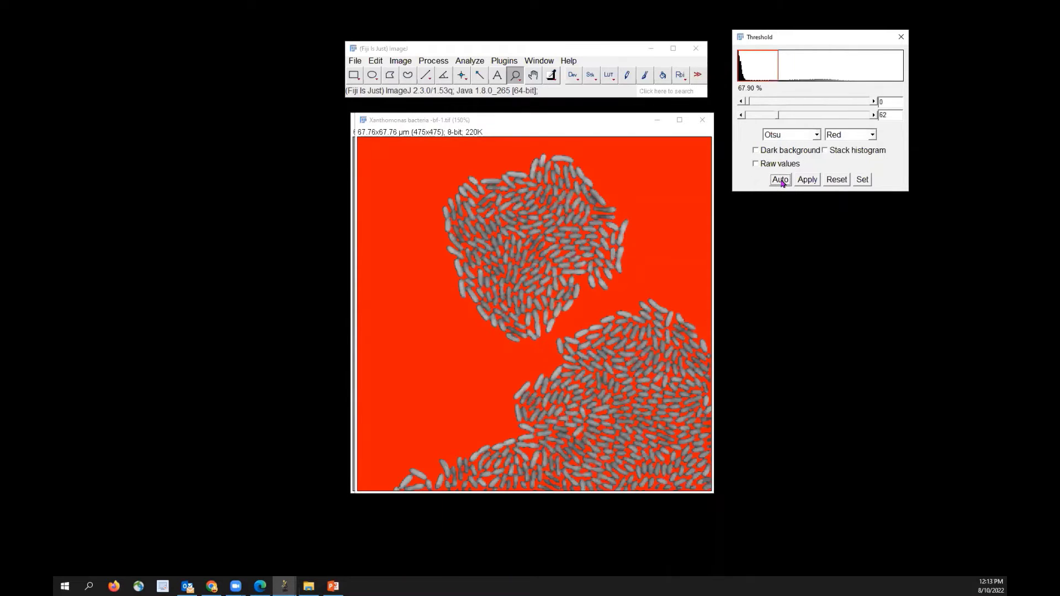
{"action": "left_click", "coordinate": [756, 151]}
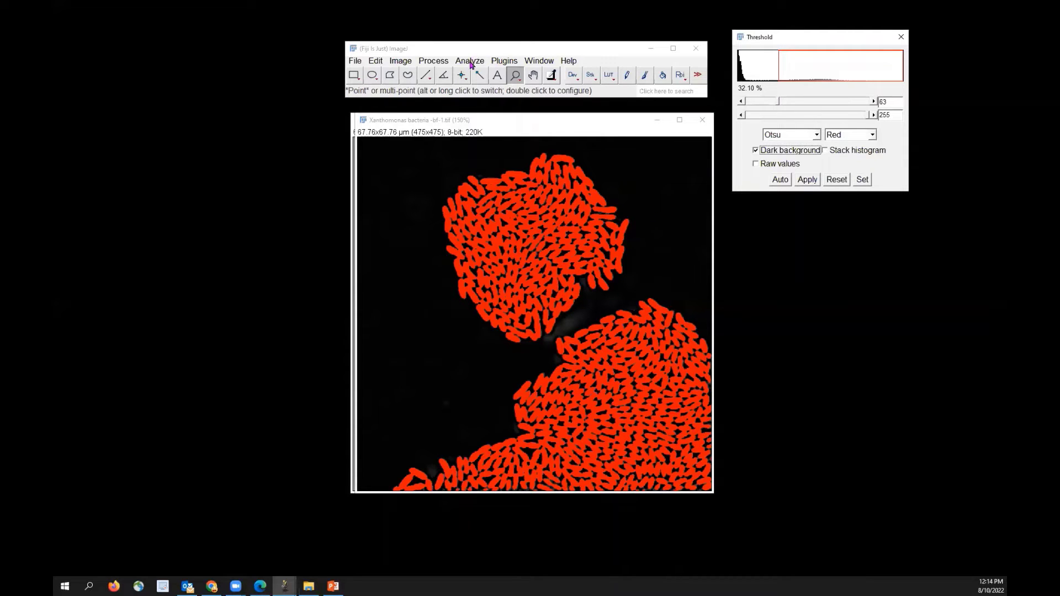
{"action": "left_click", "coordinate": [471, 62]}
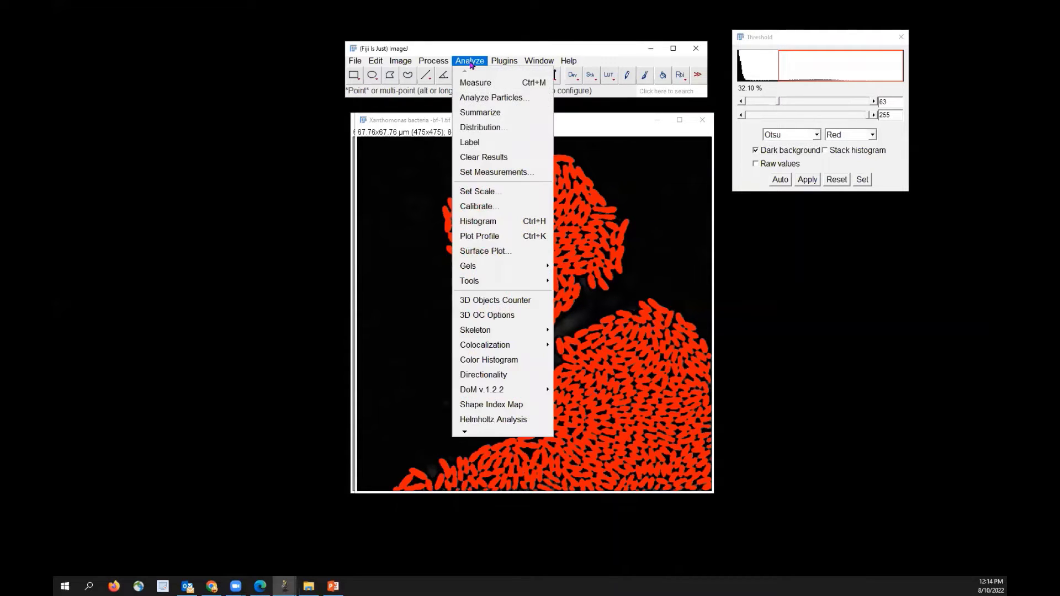
{"action": "left_click", "coordinate": [631, 126]}
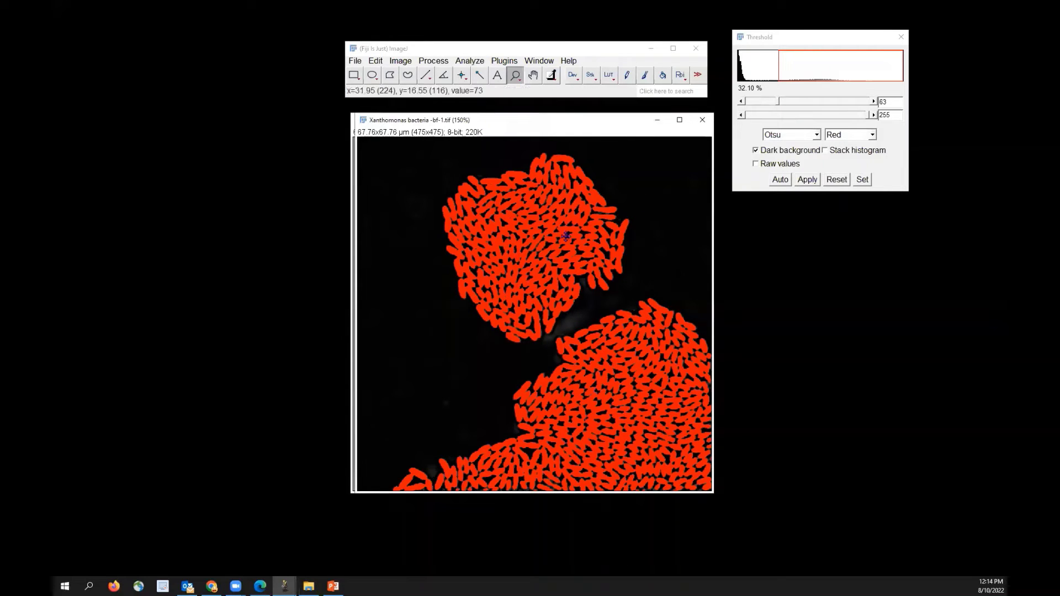
{"action": "left_click", "coordinate": [535, 261]}
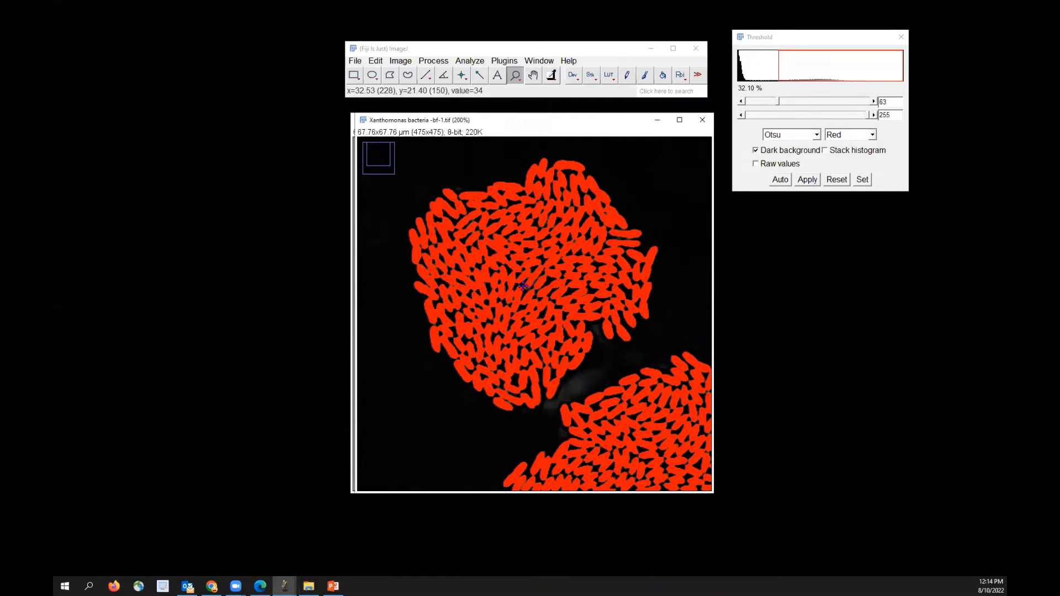
{"action": "left_click", "coordinate": [538, 263]}
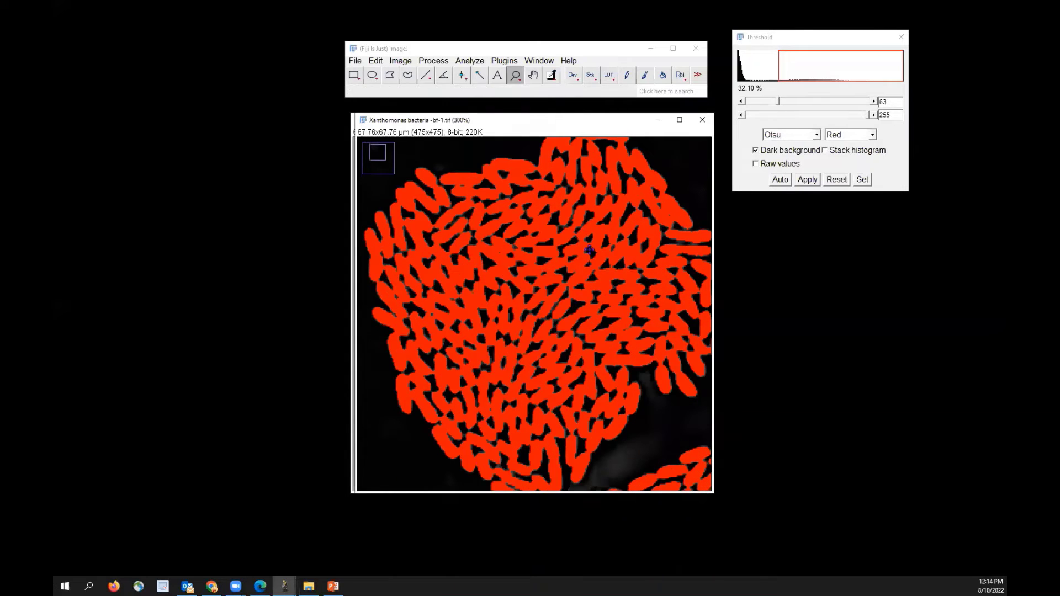
{"action": "right_click", "coordinate": [532, 255]}
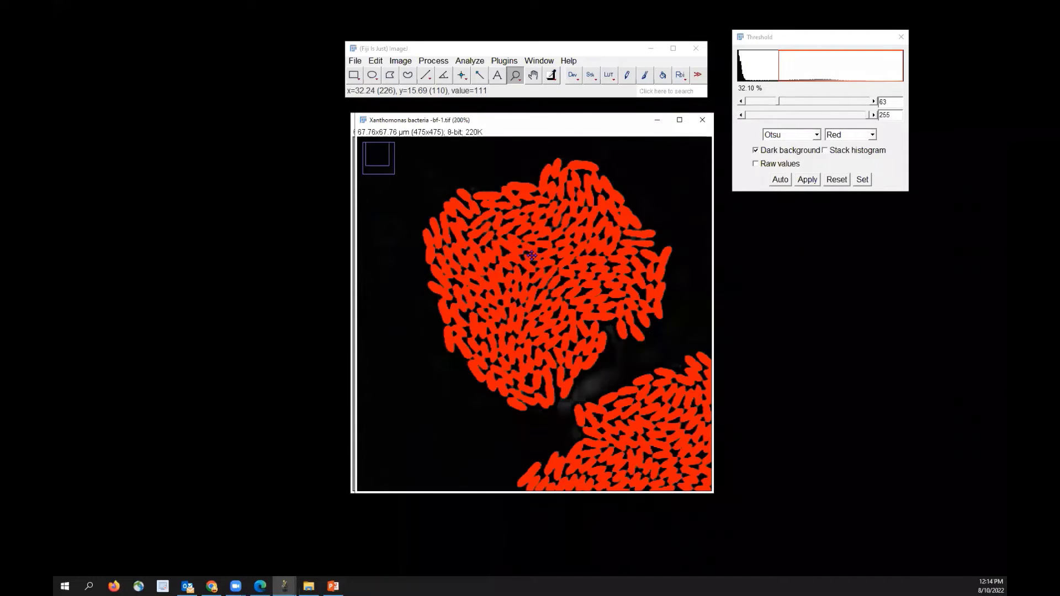
{"action": "right_click", "coordinate": [531, 255]}
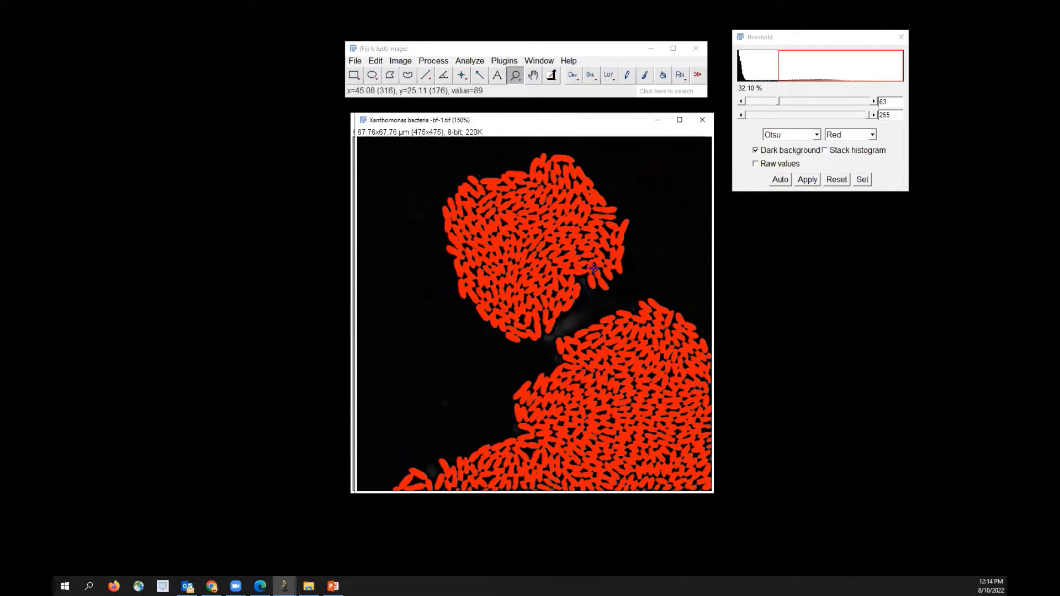
Create a binary mask from the thresholded bacteria copy and place the mask window beside it.
{"action": "left_click", "coordinate": [376, 60]}
{"action": "mouse_move", "coordinate": [407, 249]}
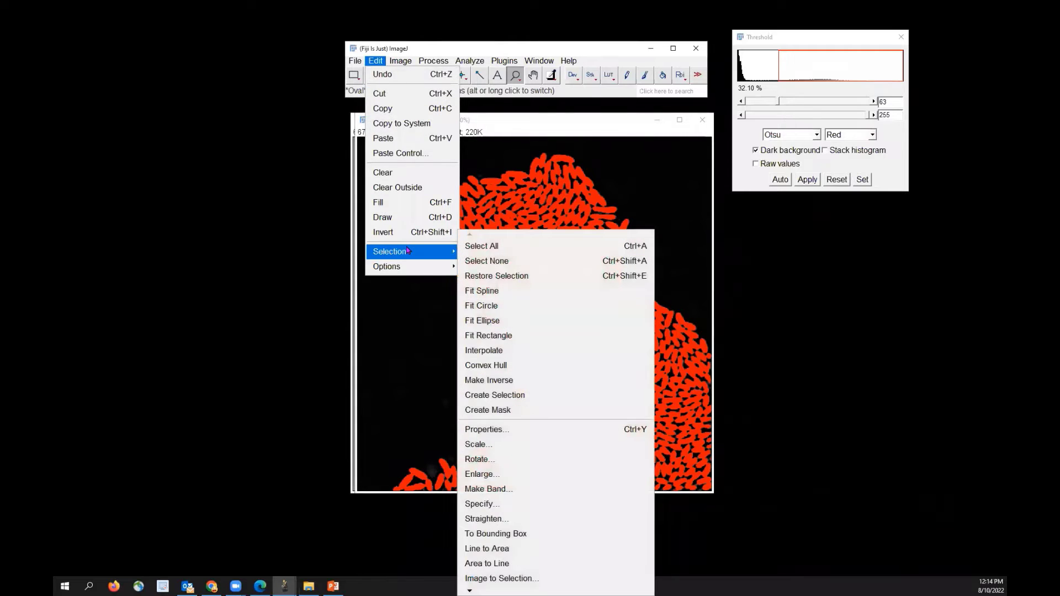
{"action": "left_click", "coordinate": [488, 411]}
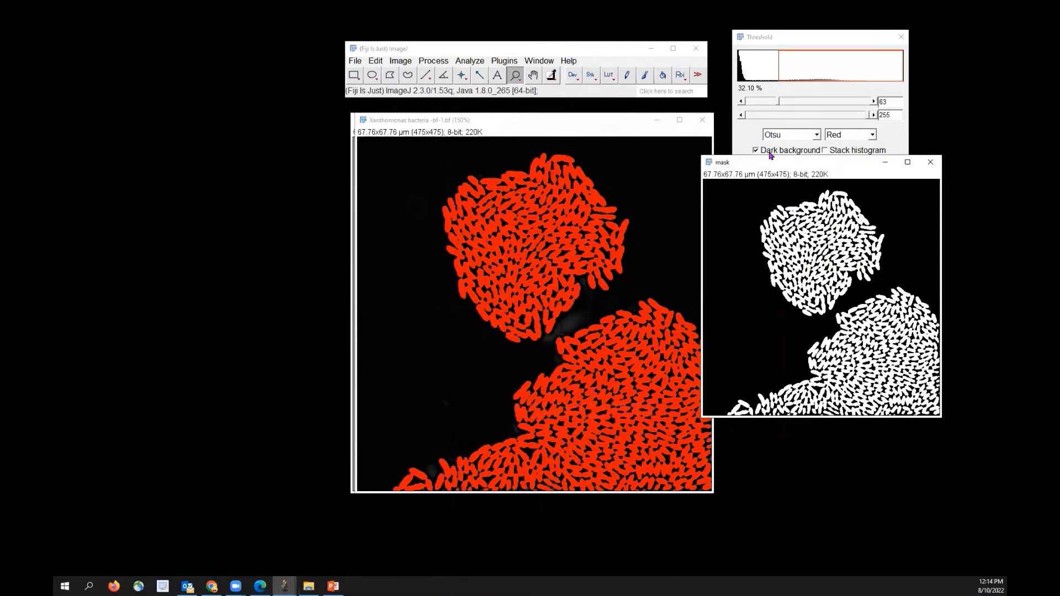
{"action": "left_click_drag", "start_coordinate": [769, 167], "coordinate": [274, 151]}
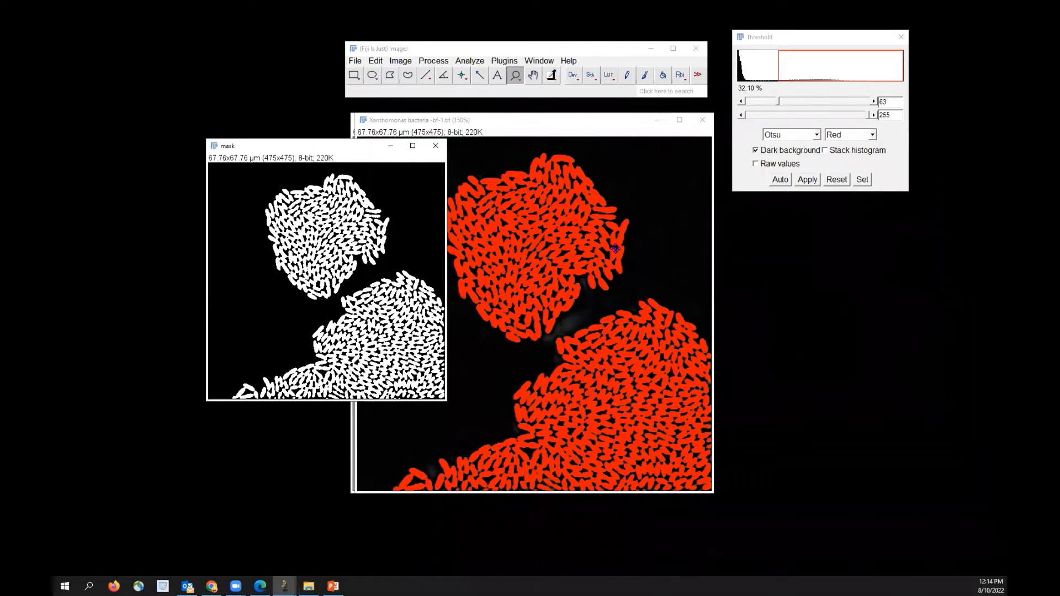
Reset the threshold on the background-subtracted copy and enlarge the mask to 400% over it to inspect the touching bacteria.
{"action": "left_click", "coordinate": [606, 130]}
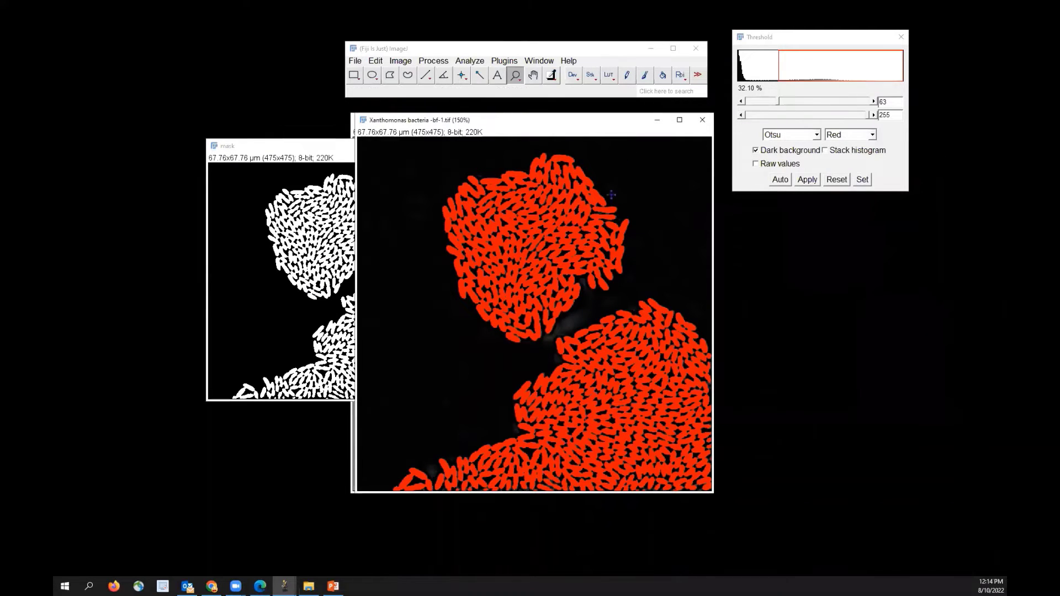
{"action": "left_click", "coordinate": [846, 180]}
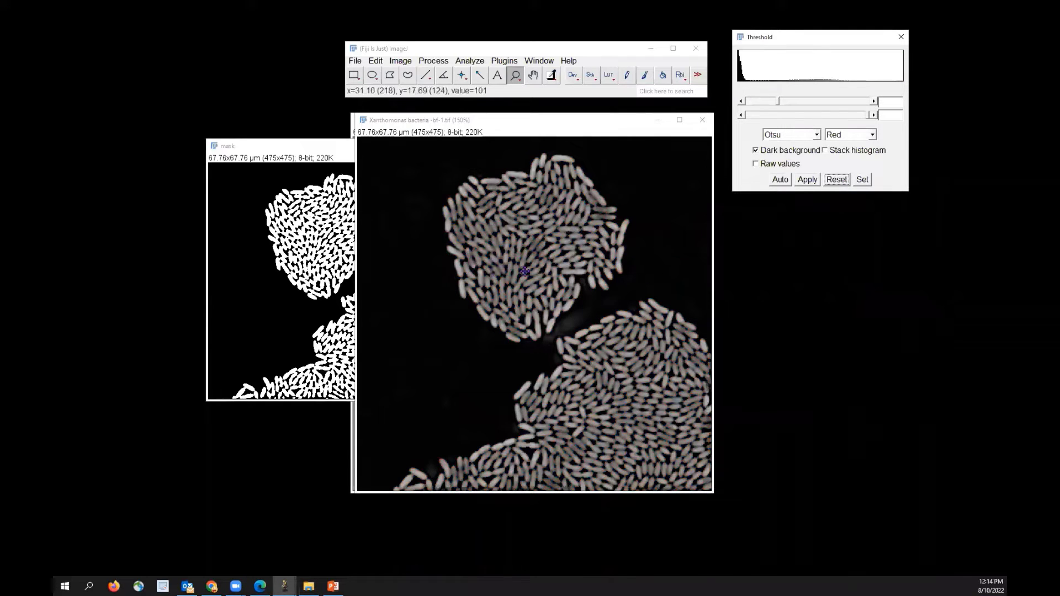
{"action": "left_click", "coordinate": [309, 151]}
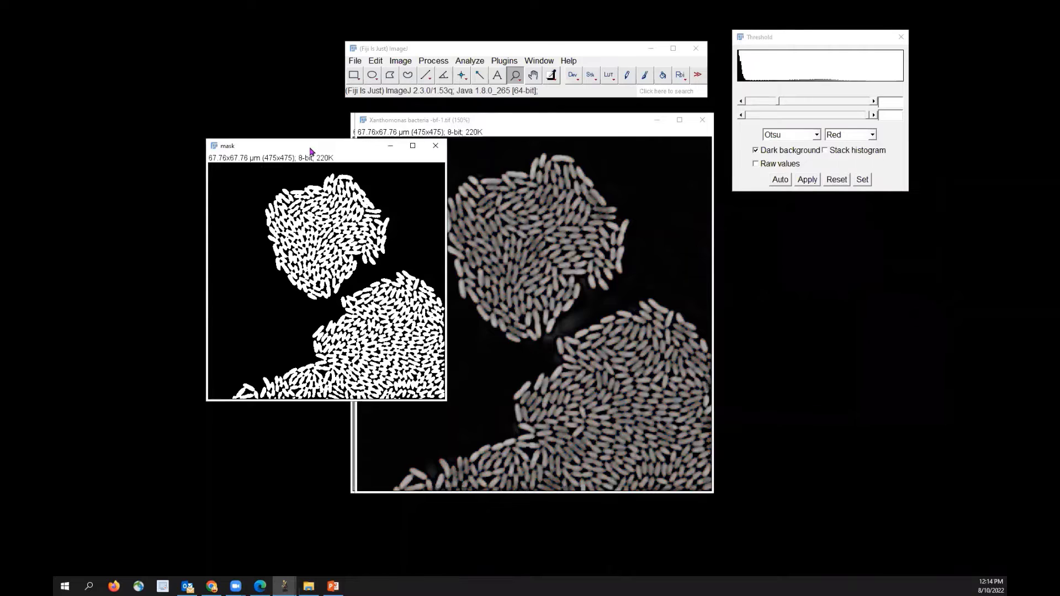
{"action": "left_click_drag", "start_coordinate": [310, 151], "coordinate": [500, 152]}
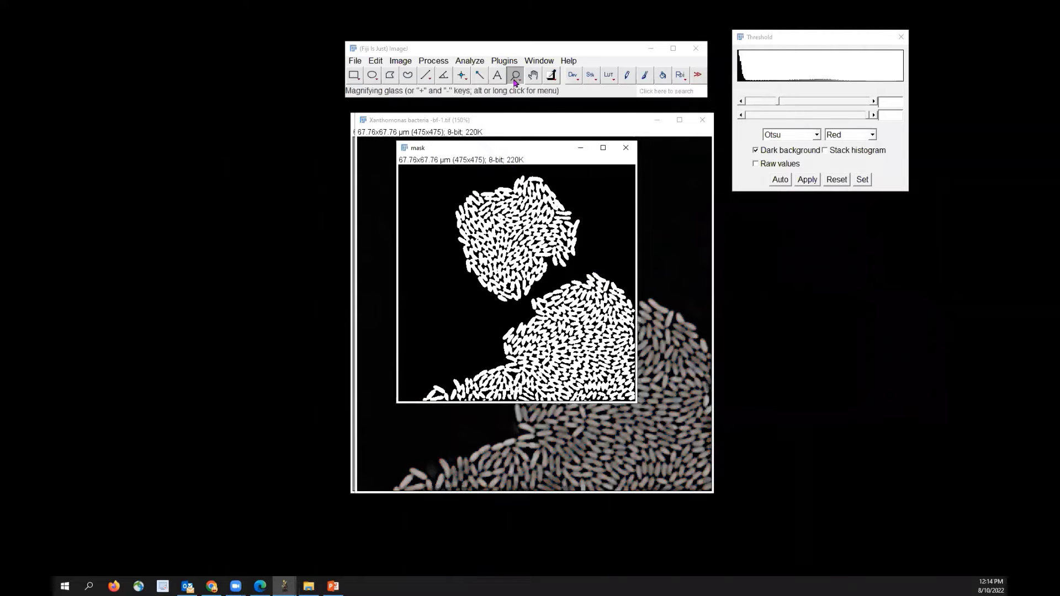
{"action": "left_click", "coordinate": [554, 315]}
{"action": "left_click", "coordinate": [549, 319]}
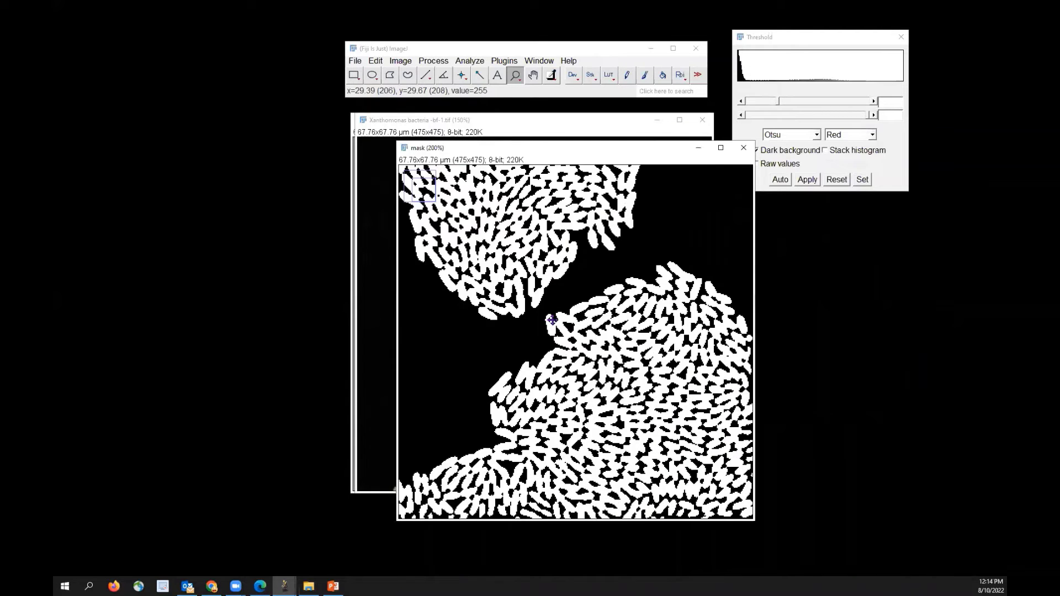
{"action": "left_click", "coordinate": [569, 334]}
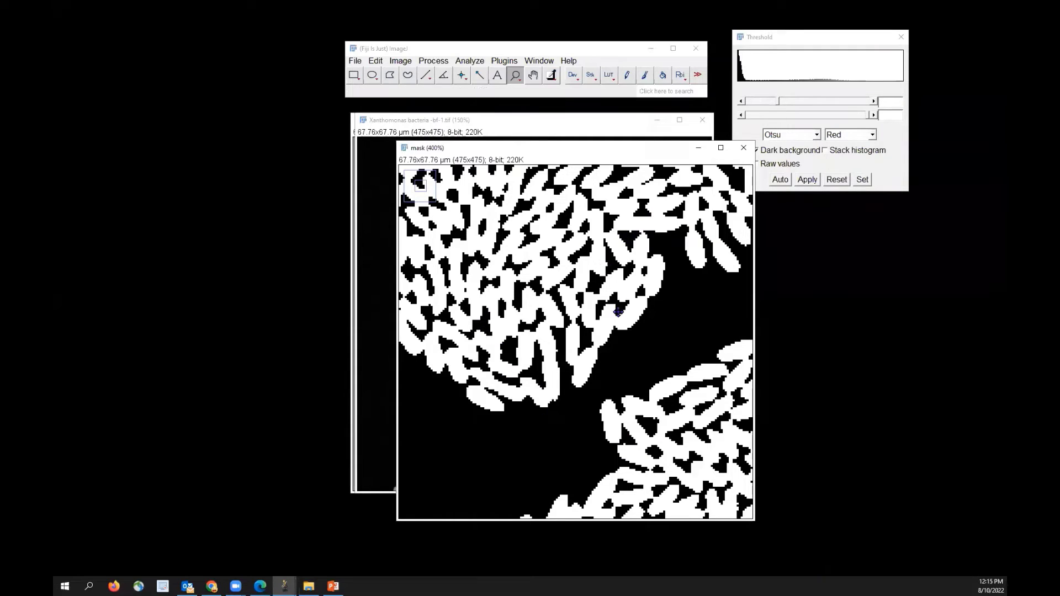
Apply the binary Open operation to the bacteria mask.
{"action": "left_click", "coordinate": [434, 64]}
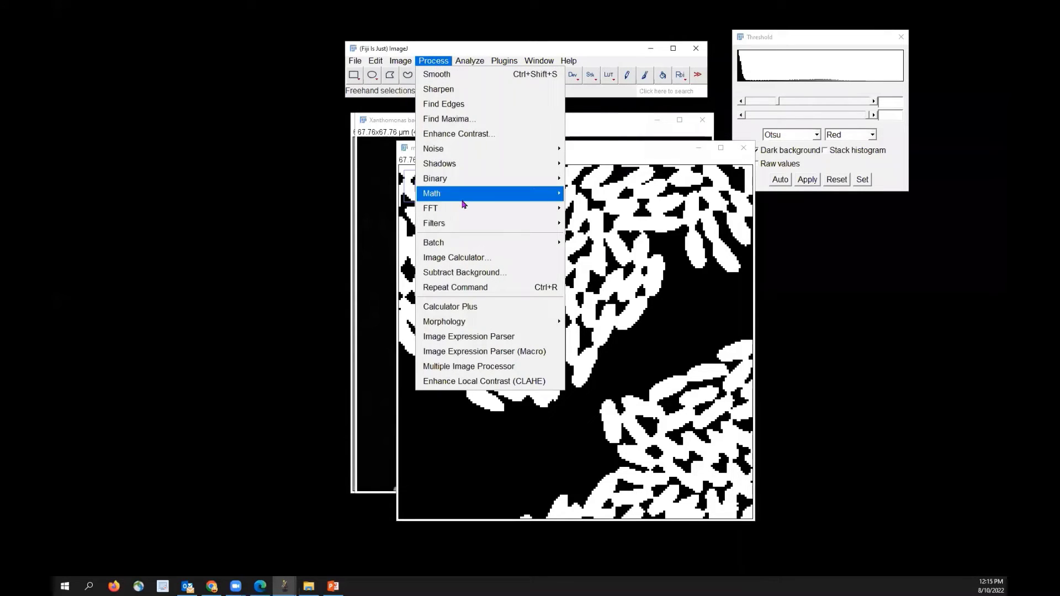
{"action": "mouse_move", "coordinate": [540, 185]}
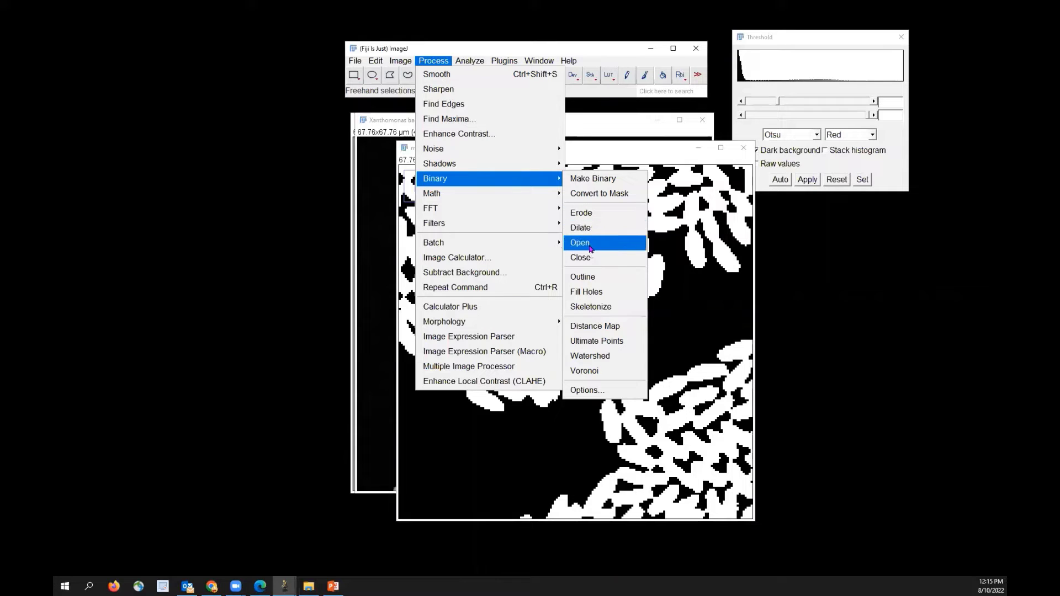
{"action": "left_click", "coordinate": [591, 249]}
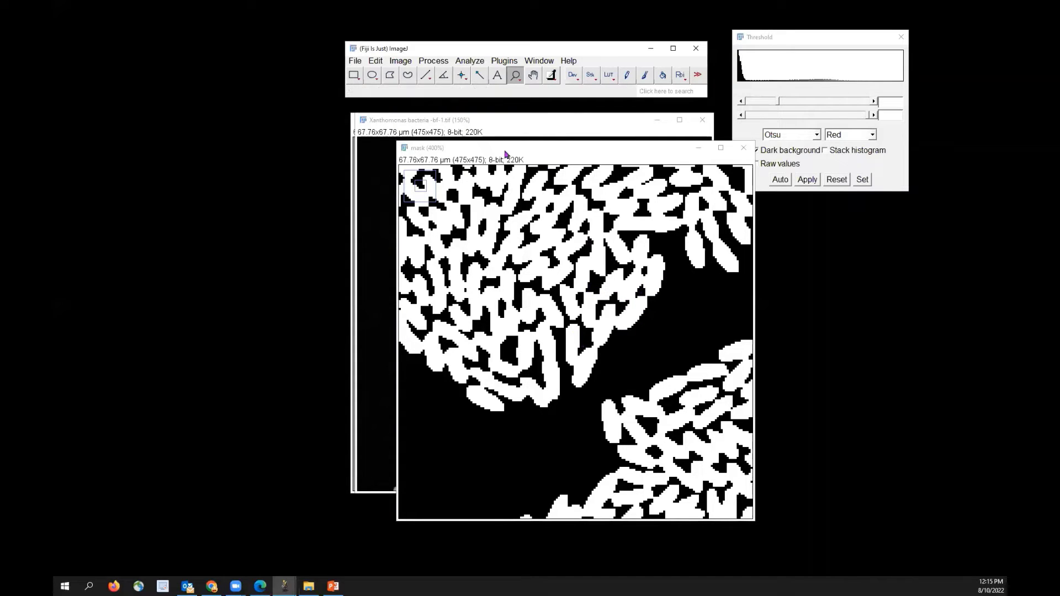
Separate the touching bacteria in the mask with the binary Watershed operation.
{"action": "left_click", "coordinate": [469, 62]}
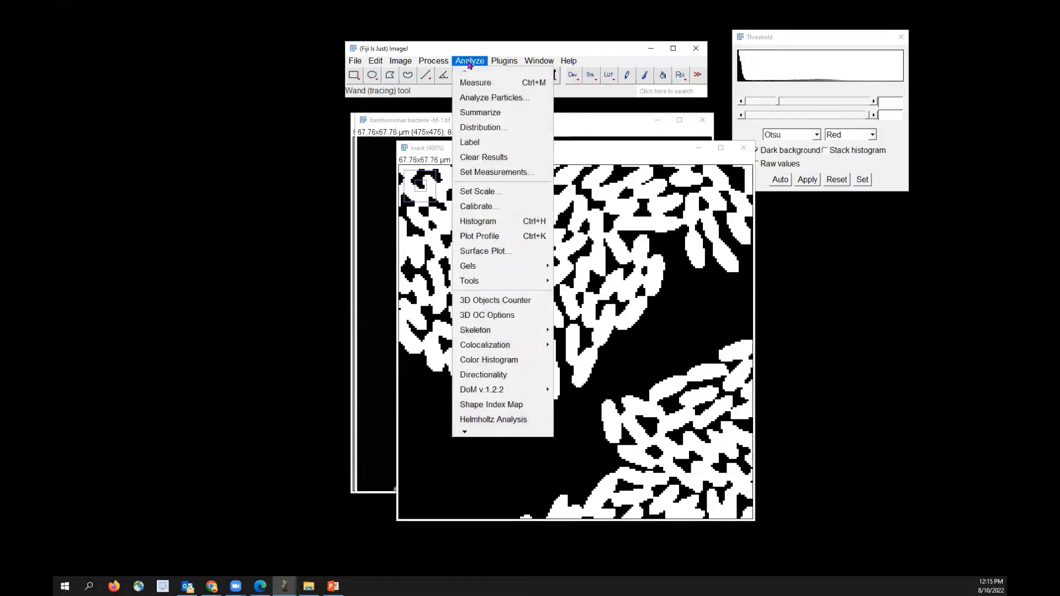
{"action": "mouse_move", "coordinate": [434, 61]}
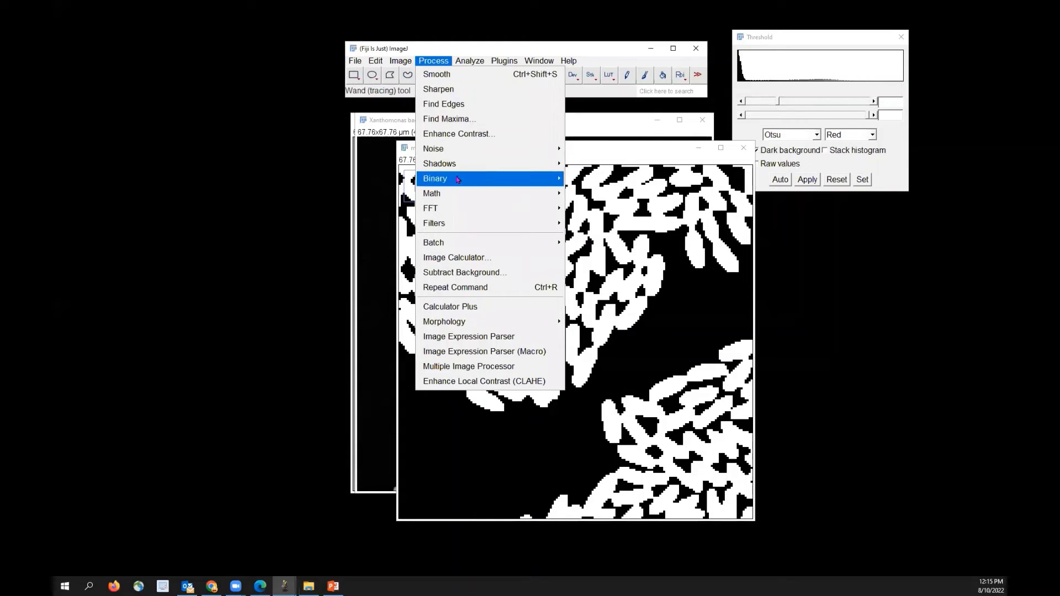
{"action": "mouse_move", "coordinate": [458, 178]}
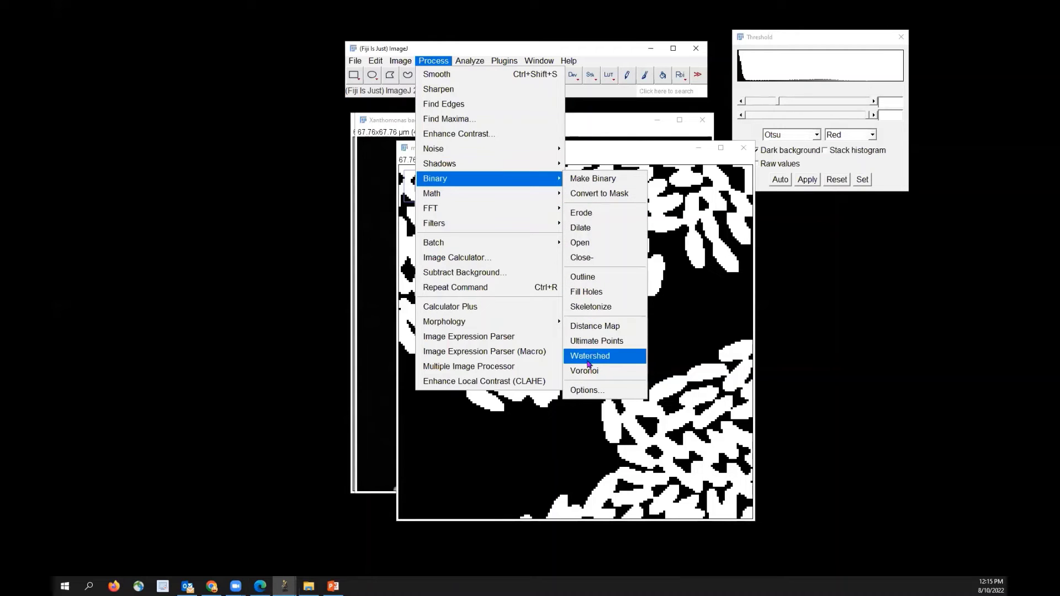
{"action": "left_click", "coordinate": [589, 360]}
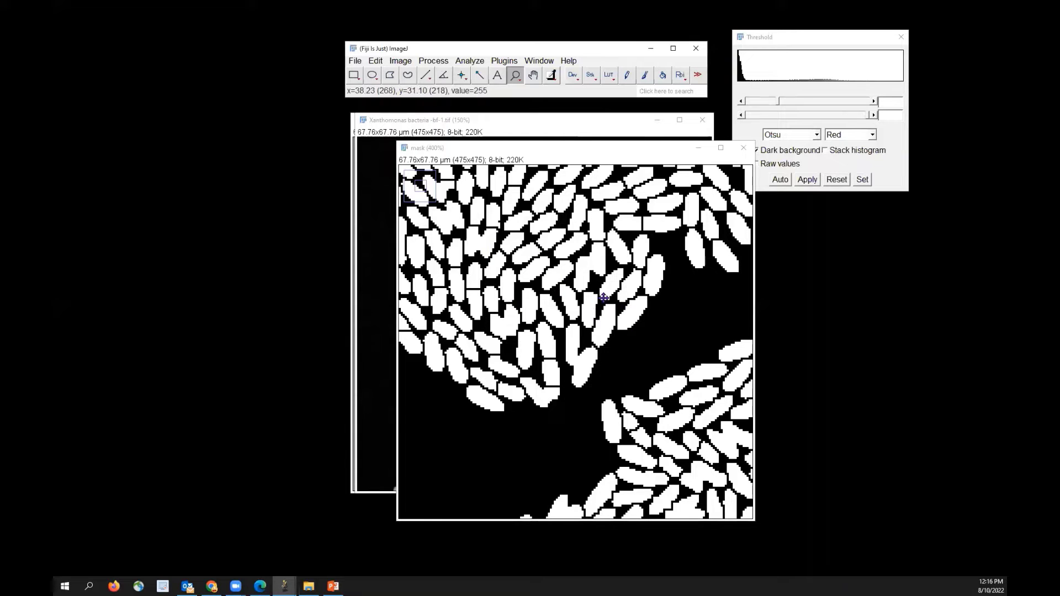
Reduce the mask view to 150% and align its window over the background-subtracted copy.
{"action": "right_click", "coordinate": [578, 294]}
{"action": "right_click", "coordinate": [578, 295]}
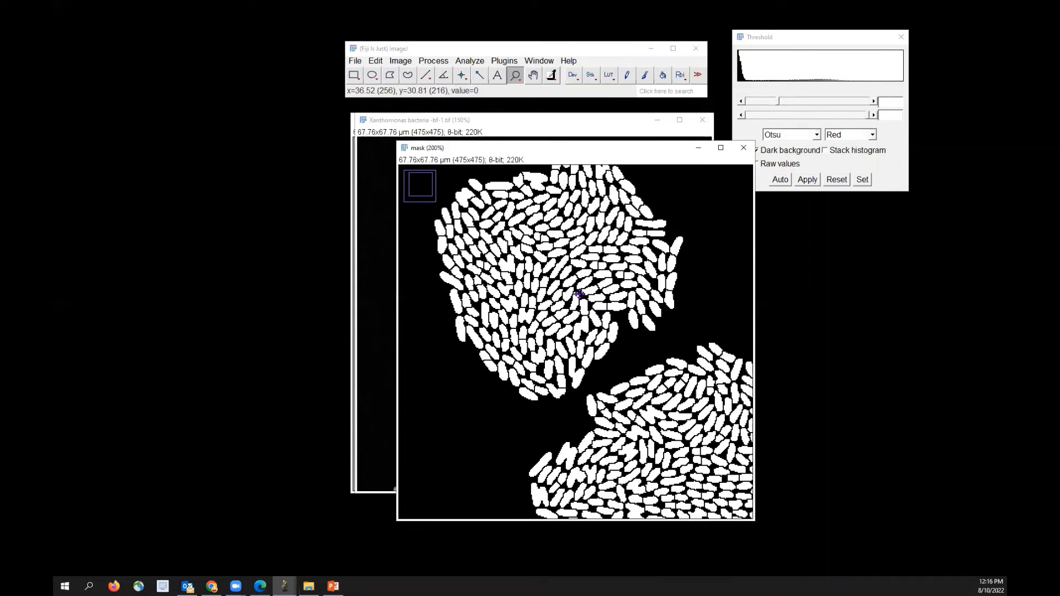
{"action": "right_click", "coordinate": [578, 294]}
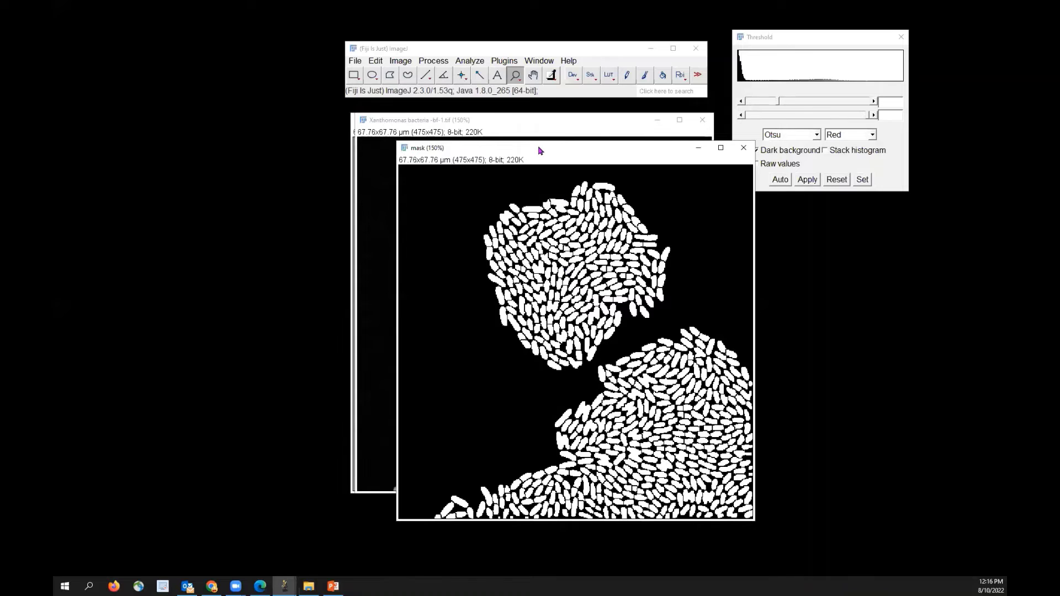
{"action": "left_click_drag", "start_coordinate": [538, 144], "coordinate": [493, 118]}
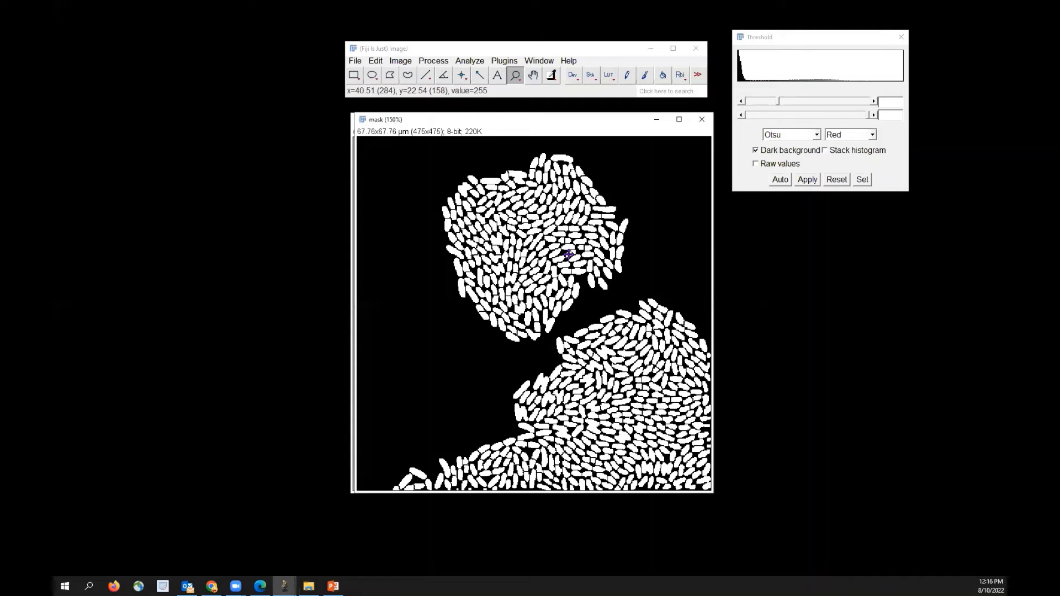
Set the measurements to Area, Fit ellipse, Area fraction, Limit to threshold and Display label, with Redirect to None and 3 decimal places.
{"action": "left_click", "coordinate": [465, 62]}
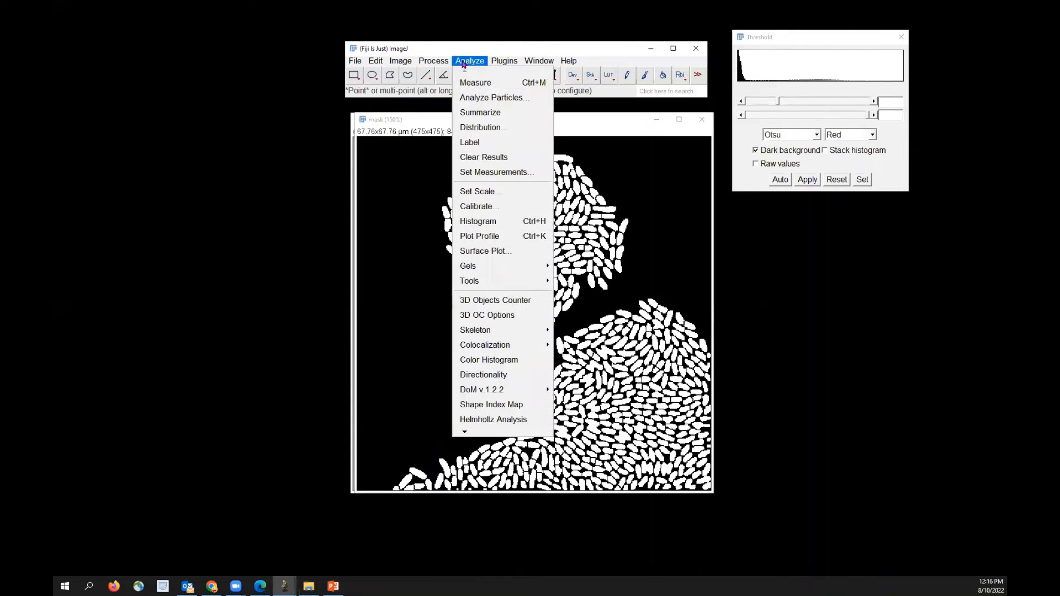
{"action": "left_click", "coordinate": [472, 175]}
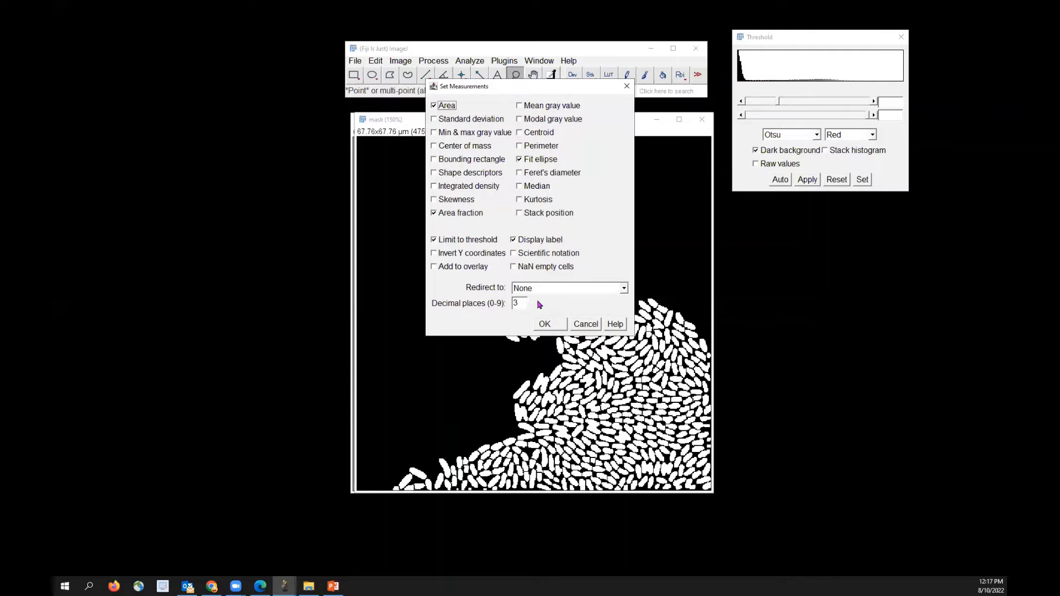
{"action": "left_click", "coordinate": [624, 289]}
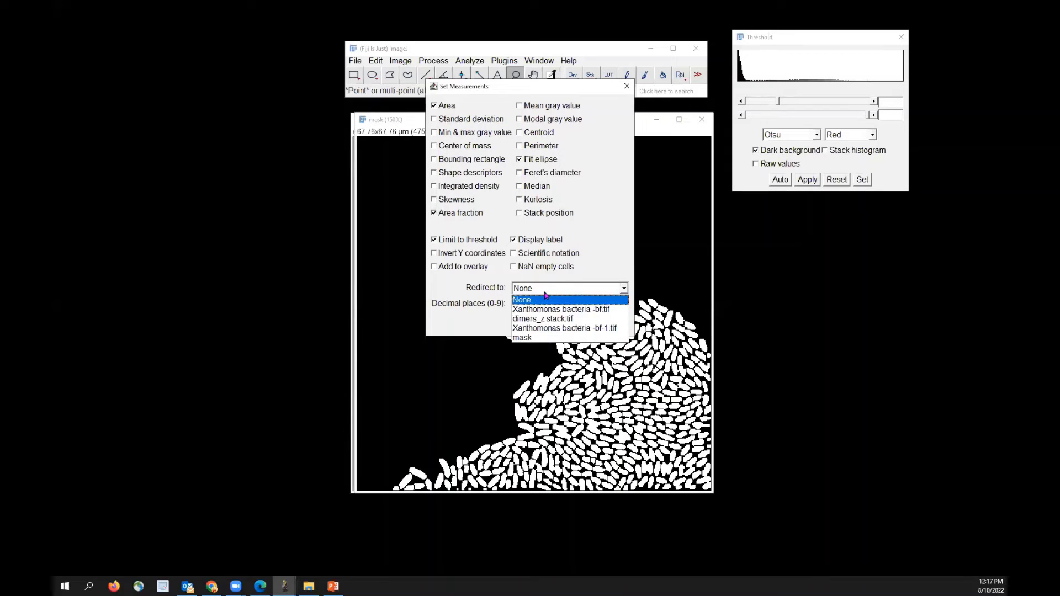
{"action": "left_click", "coordinate": [483, 329]}
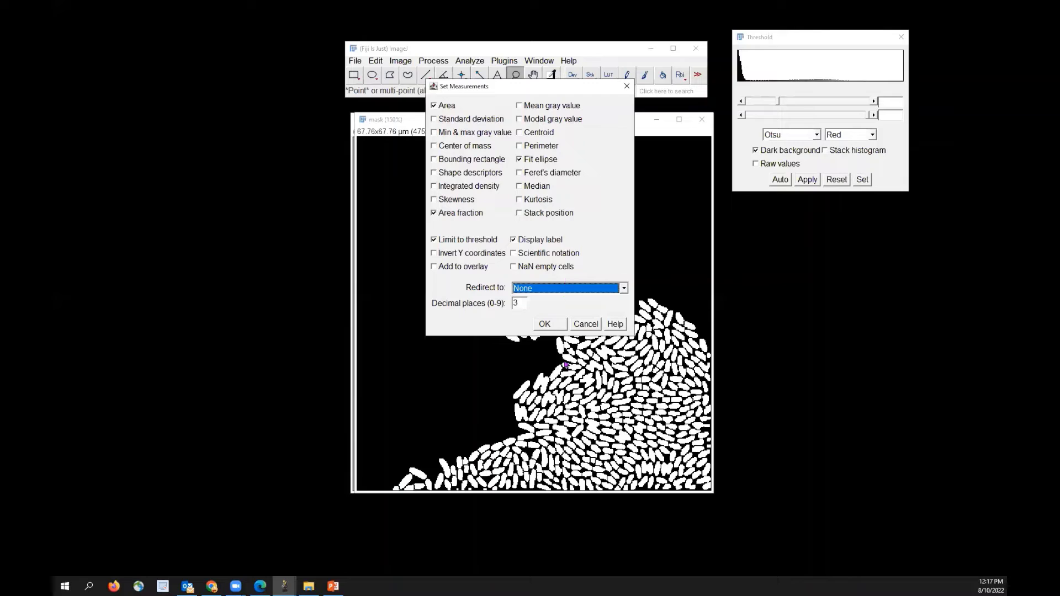
{"action": "left_click", "coordinate": [546, 325]}
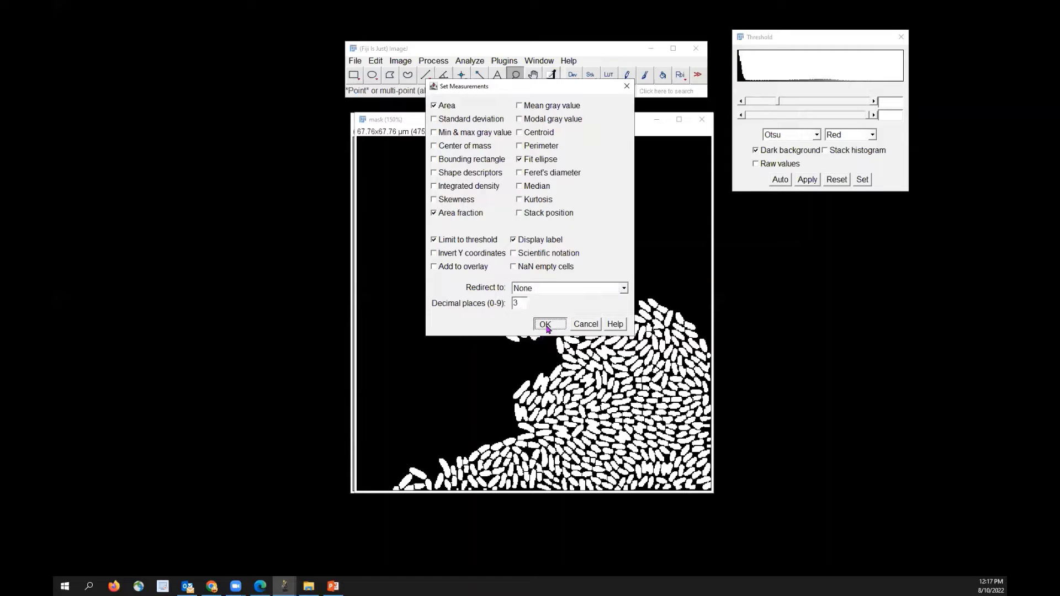
Analyze the mask's particles with size 0-Infinity and circularity 0.00-1.00, showing Ellipses, Exclude on edges off, and Summarize and Add to Manager on.
{"action": "left_click", "coordinate": [464, 62]}
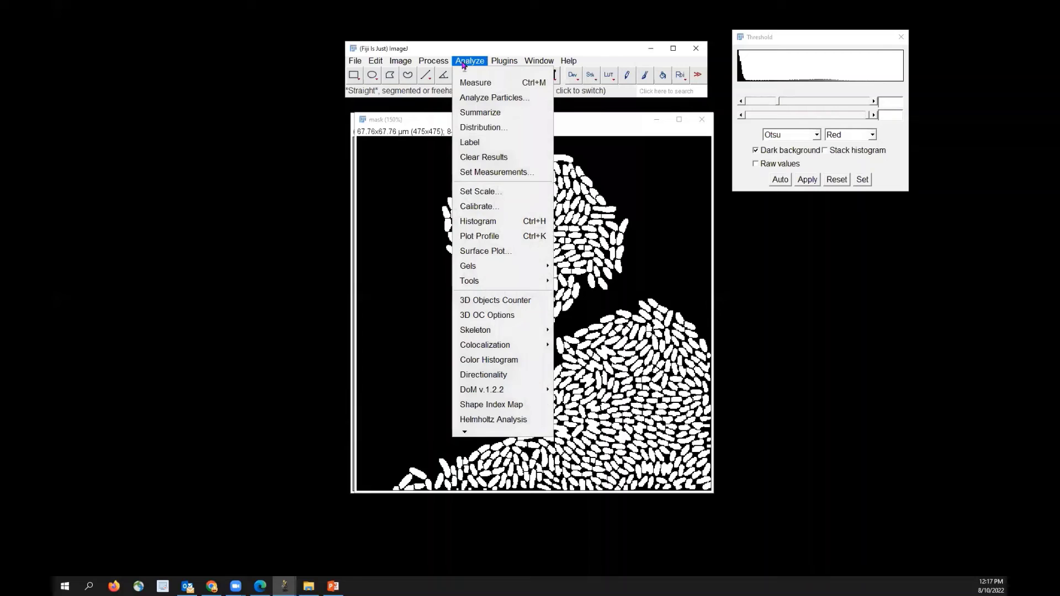
{"action": "left_click", "coordinate": [475, 98]}
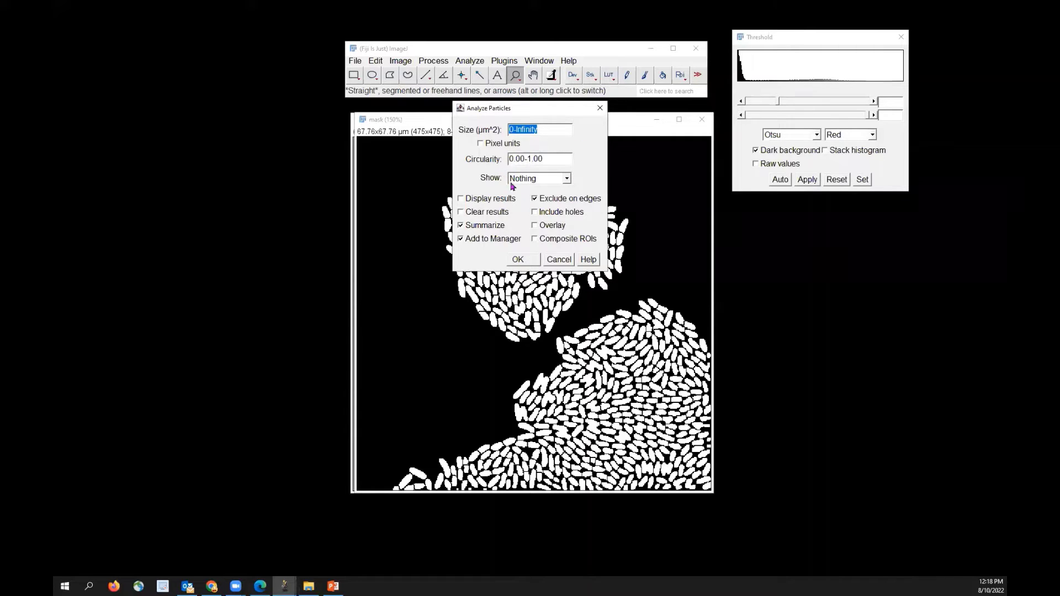
{"action": "left_click", "coordinate": [567, 179]}
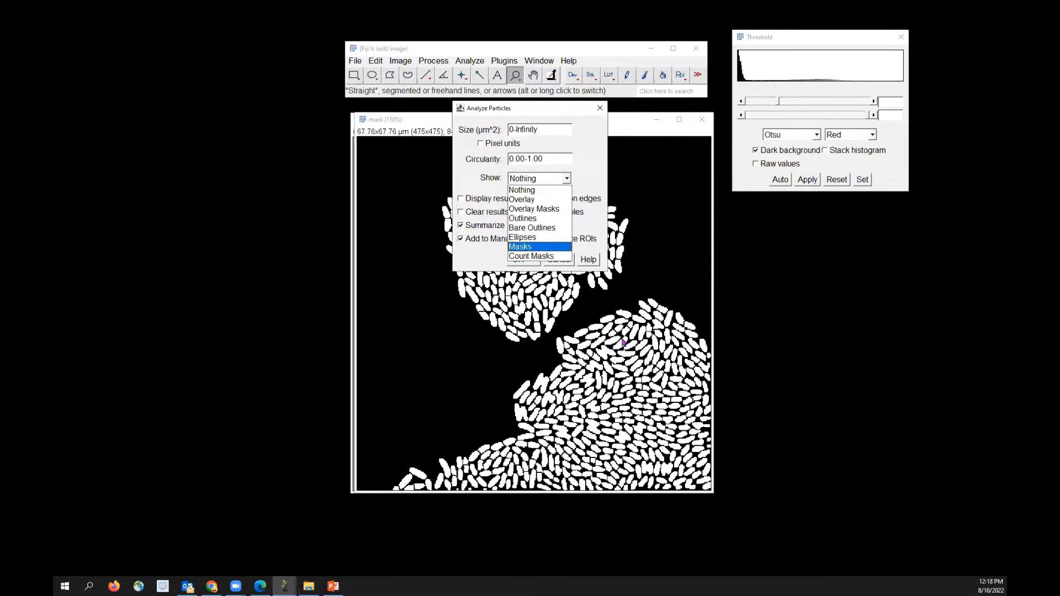
{"action": "left_click", "coordinate": [526, 241]}
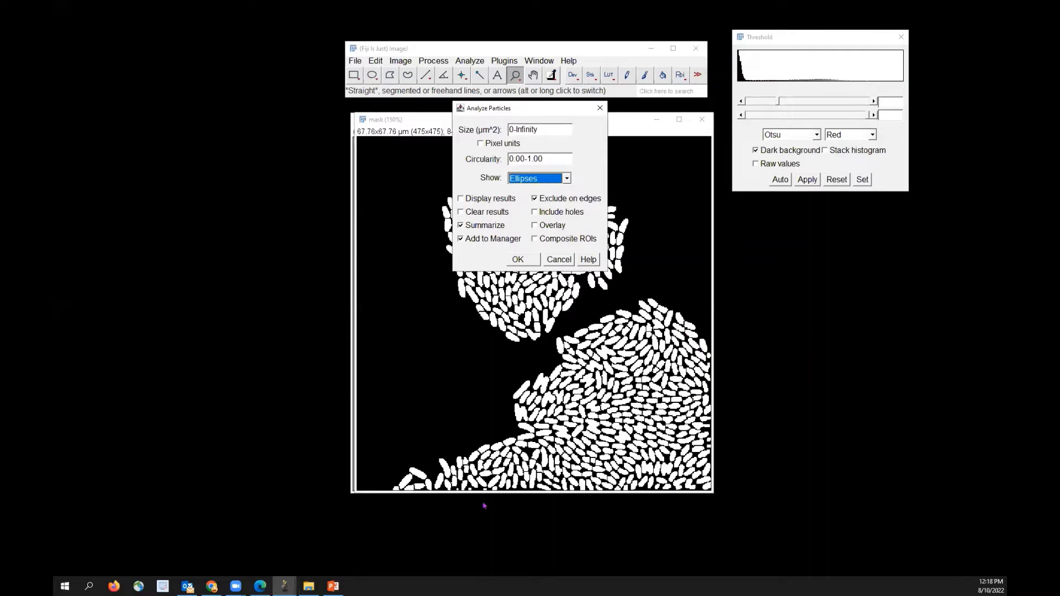
{"action": "left_click", "coordinate": [534, 200]}
{"action": "left_click", "coordinate": [519, 262]}
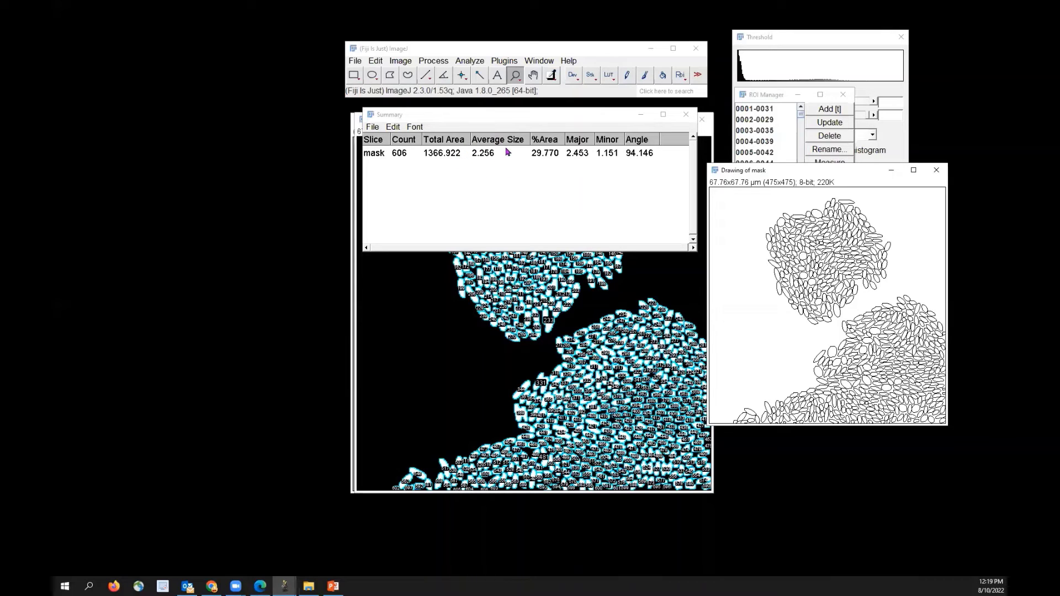
Examine the particle summary table and the fitted-ellipse drawing of the mask, closing each window after review.
{"action": "left_click", "coordinate": [497, 118]}
{"action": "left_click_drag", "start_coordinate": [497, 118], "coordinate": [491, 185]}
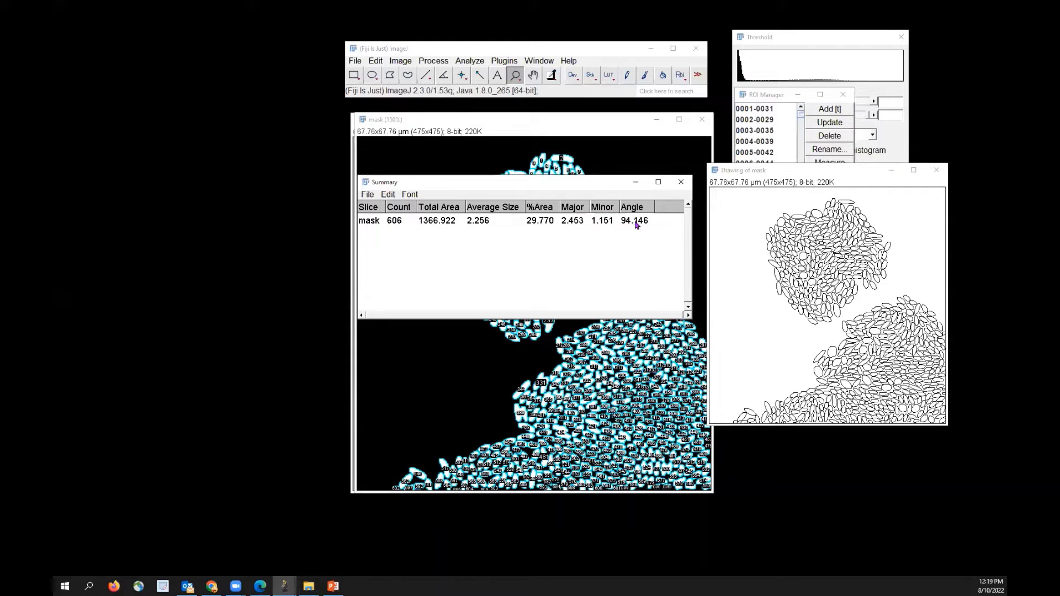
{"action": "left_click", "coordinate": [367, 194]}
{"action": "key", "text": "Escape"}
{"action": "left_click", "coordinate": [681, 182]}
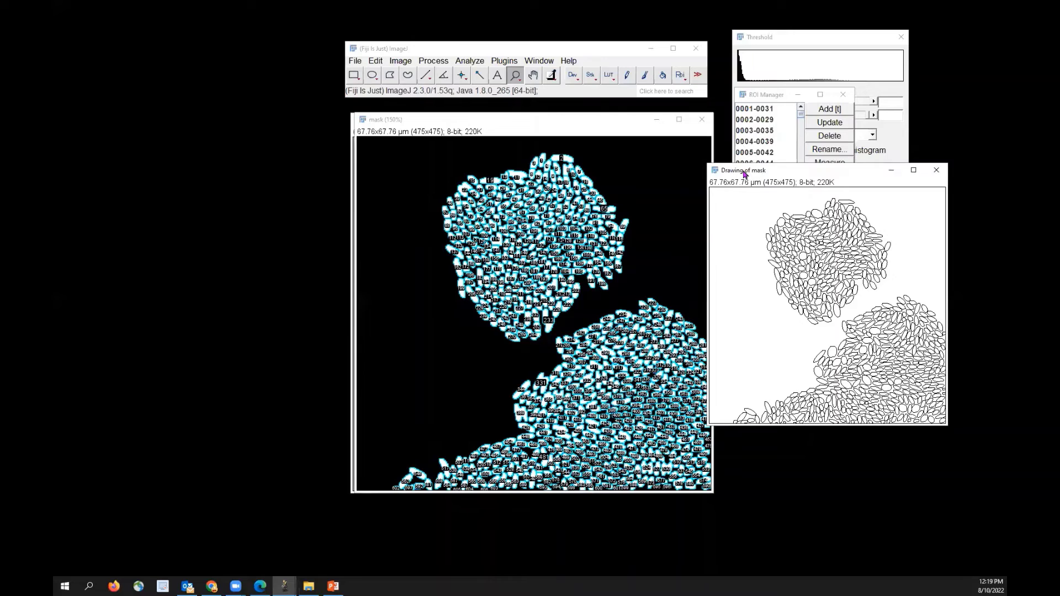
{"action": "left_click_drag", "start_coordinate": [743, 175], "coordinate": [438, 163]}
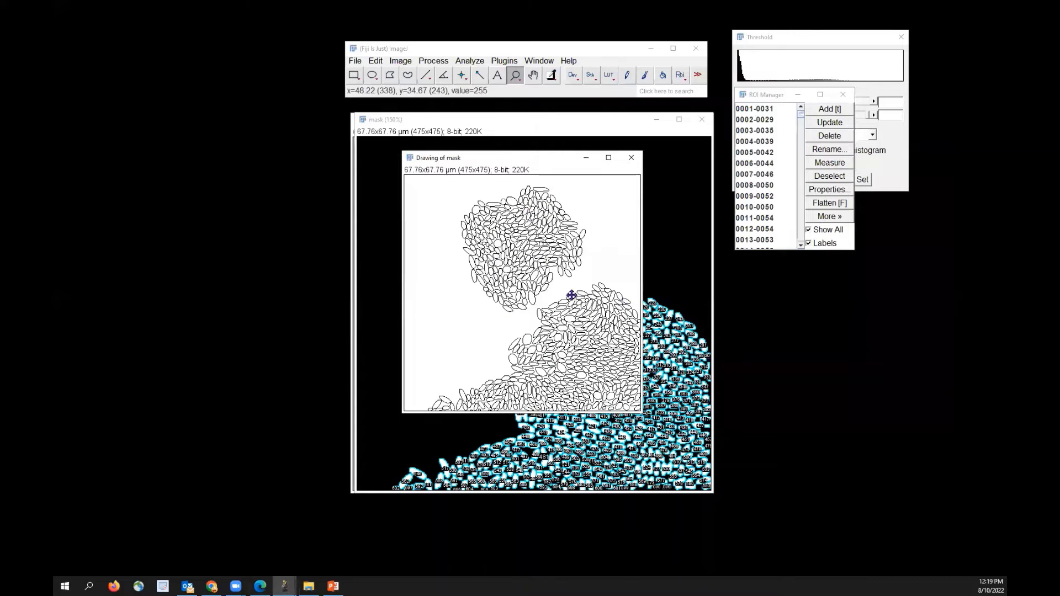
{"action": "left_click", "coordinate": [628, 161]}
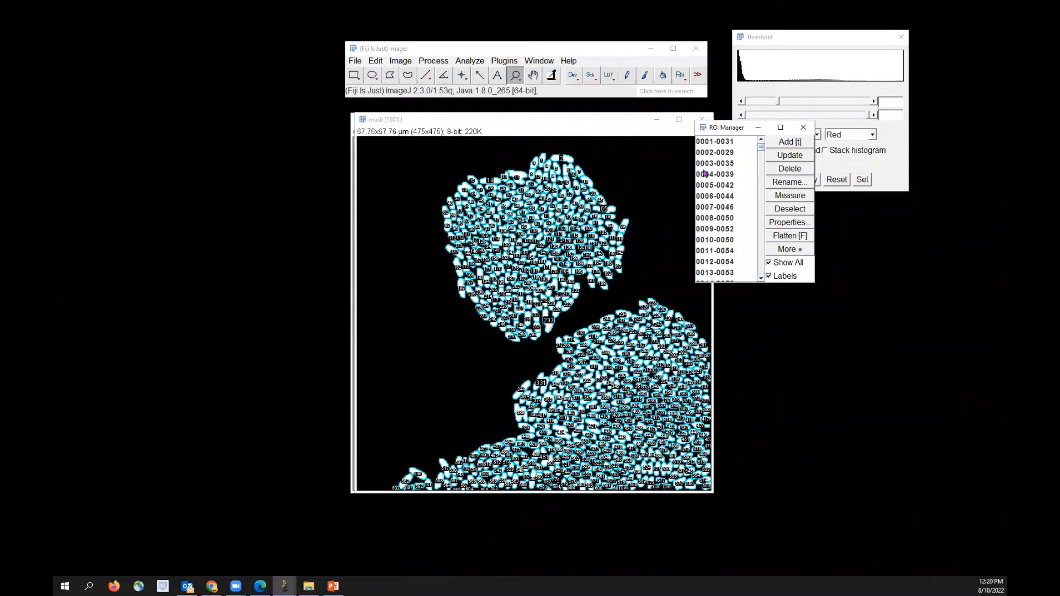
Turn off the number labels of the bacteria regions in the ROI Manager, keeping Show All on.
{"action": "left_click", "coordinate": [769, 277]}
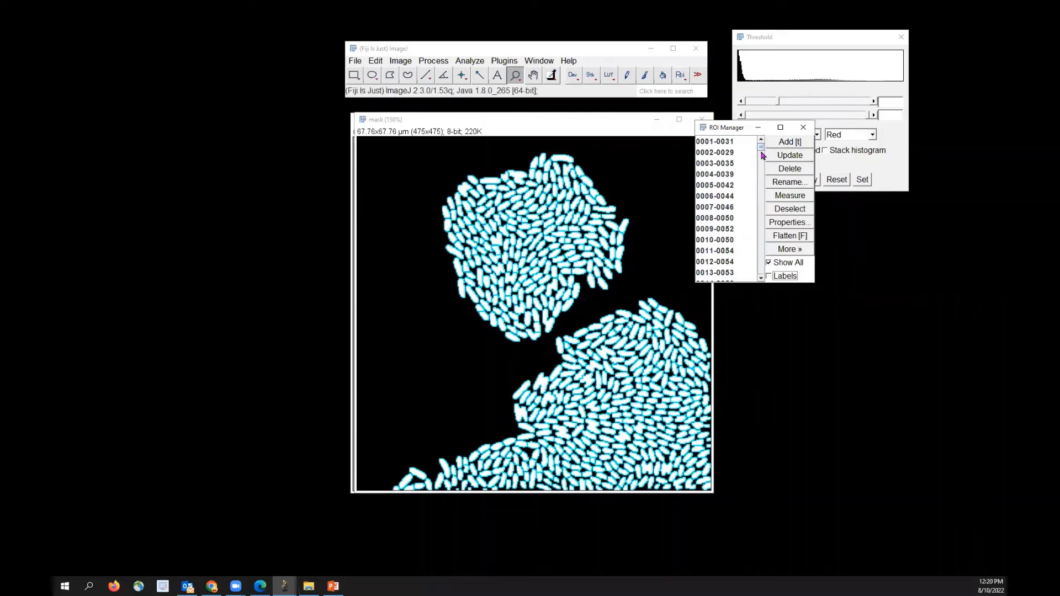
{"action": "mouse_move", "coordinate": [762, 152]}
{"action": "left_mouse_down"}
{"action": "mouse_move", "coordinate": [747, 280]}
{"action": "mouse_move", "coordinate": [757, 140]}
{"action": "left_mouse_up"}
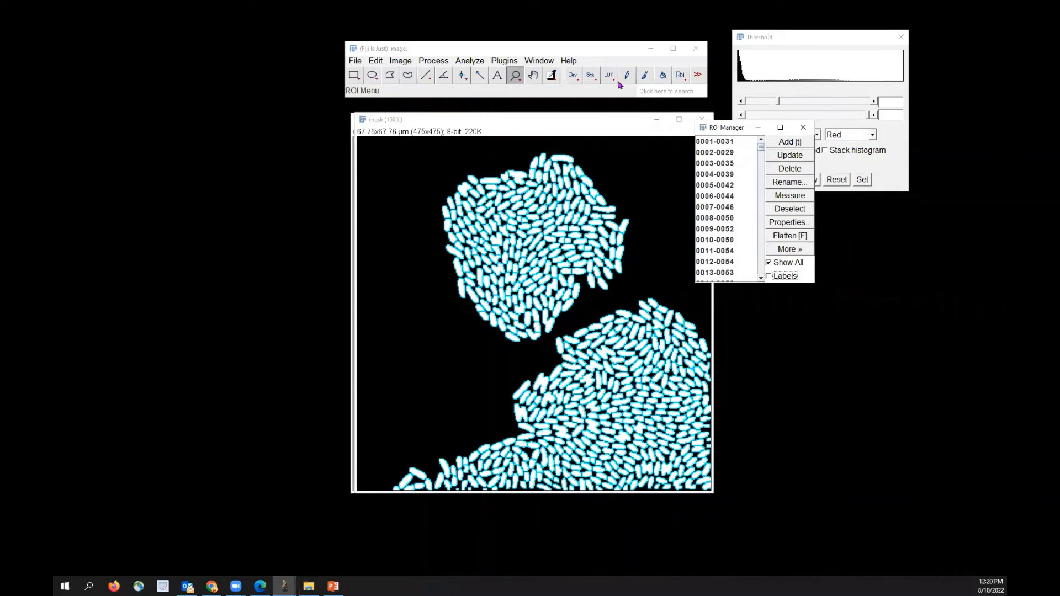
Move the outlined mask window aside and bring the background-subtracted Xanthomonas copy to the front.
{"action": "left_click", "coordinate": [582, 127]}
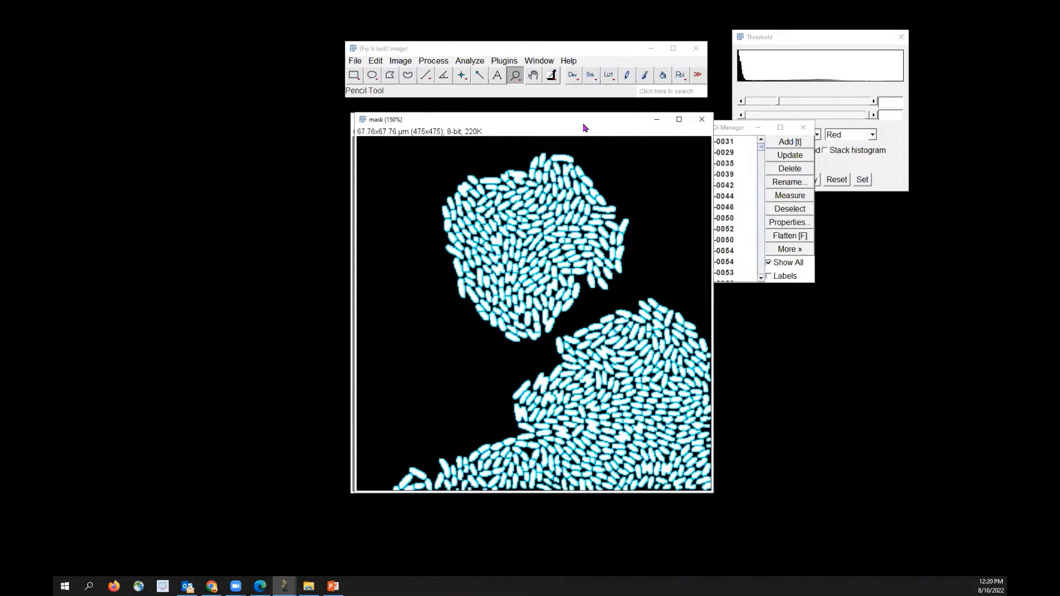
{"action": "left_click_drag", "start_coordinate": [583, 124], "coordinate": [567, 144]}
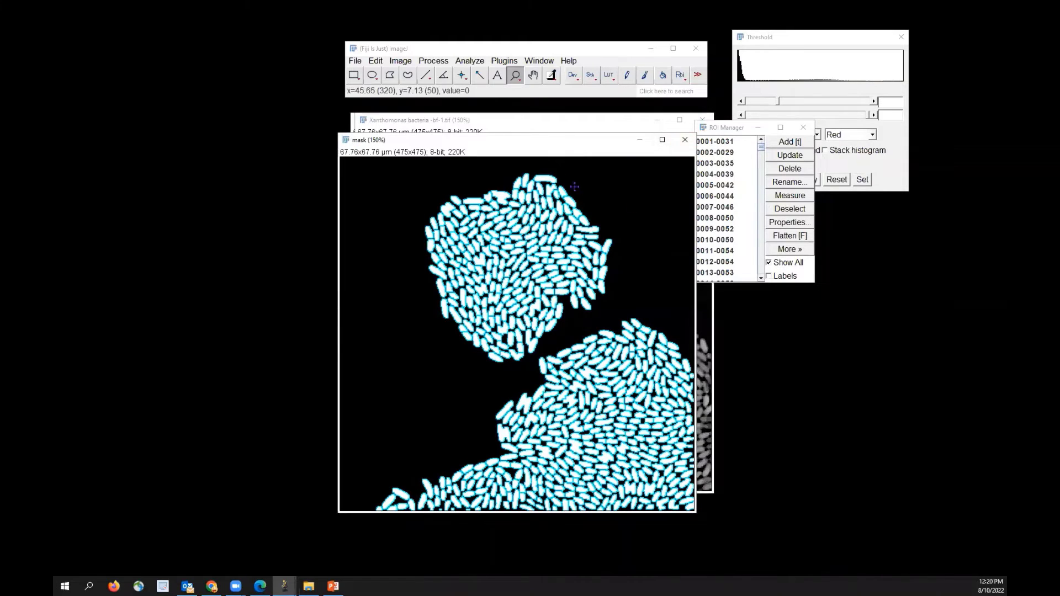
{"action": "left_click", "coordinate": [501, 126]}
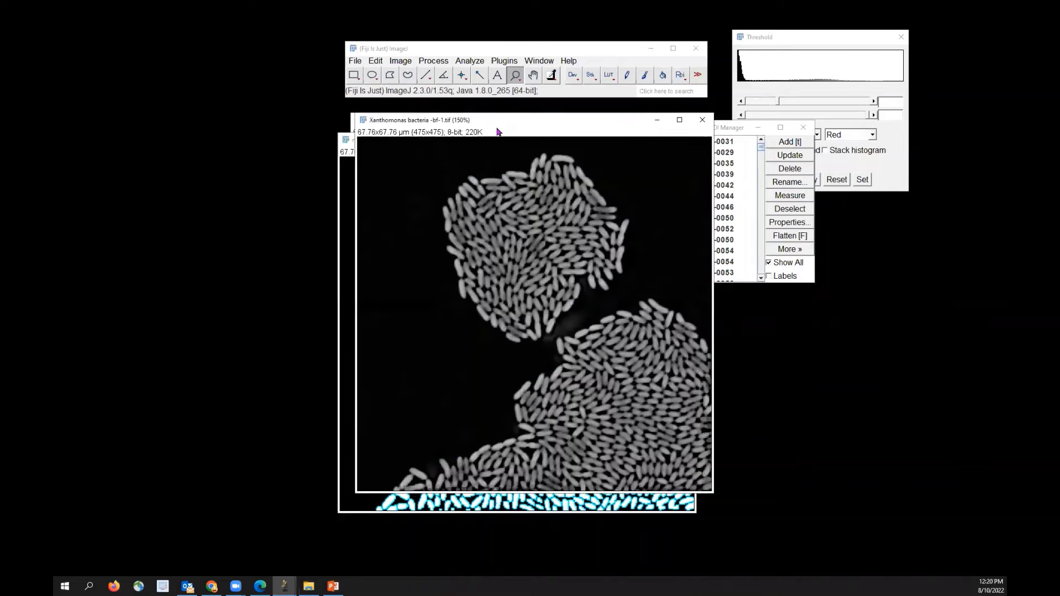
Move the background-subtracted copy aside, bring the original Xanthomonas image to the front, and overlay all the collected ROIs on it.
{"action": "left_click_drag", "start_coordinate": [498, 122], "coordinate": [478, 150]}
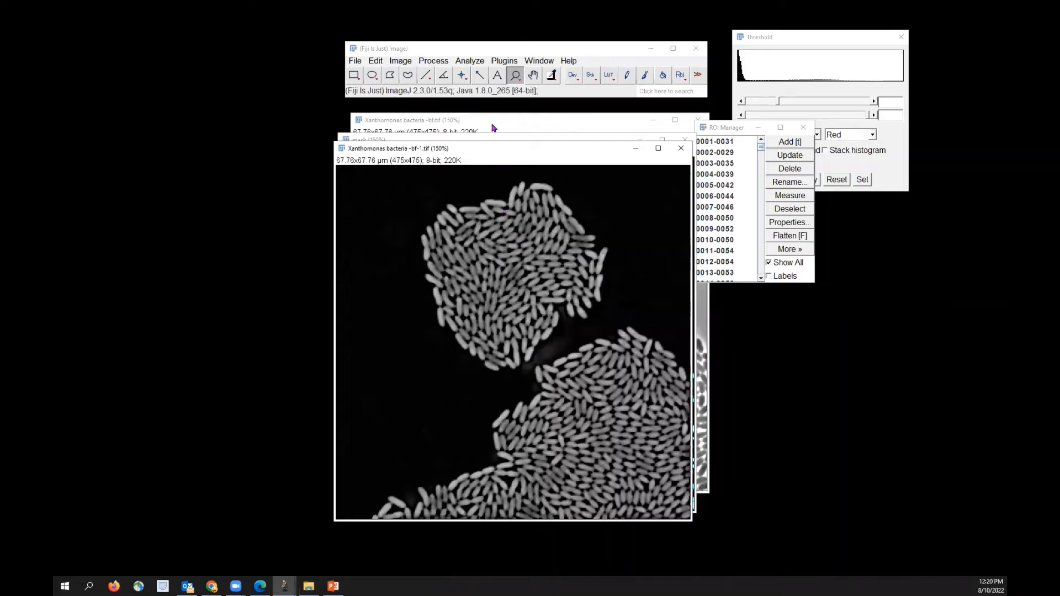
{"action": "left_click_drag", "start_coordinate": [493, 125], "coordinate": [484, 119]}
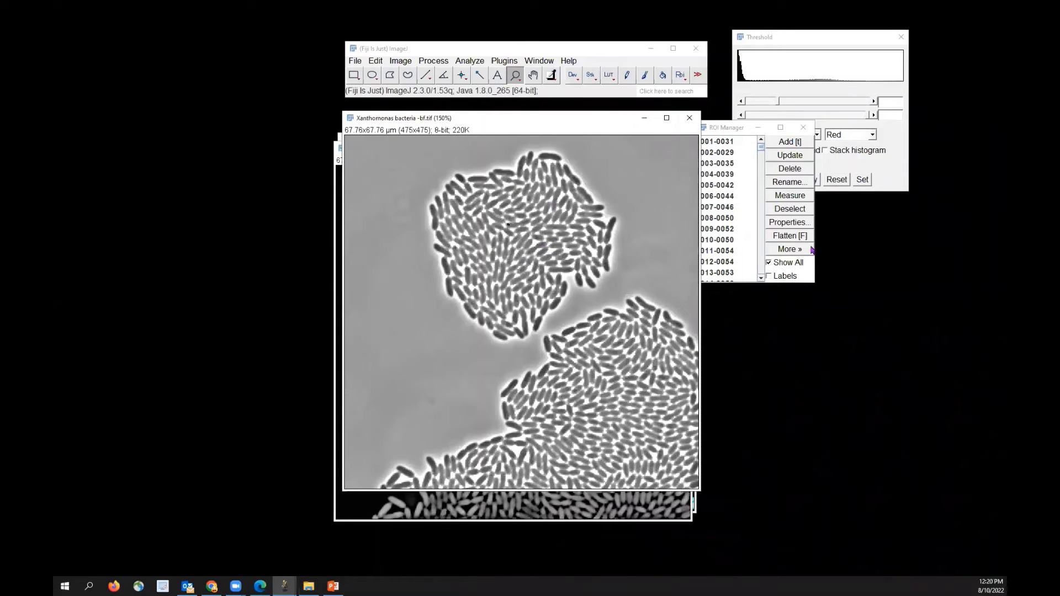
{"action": "left_click", "coordinate": [772, 266]}
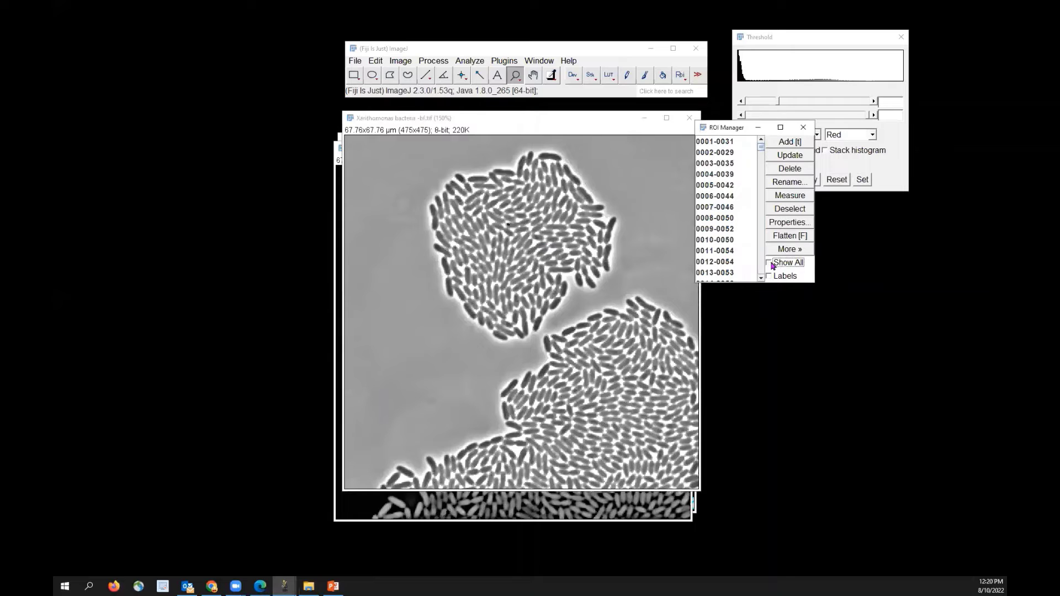
{"action": "left_click", "coordinate": [770, 263]}
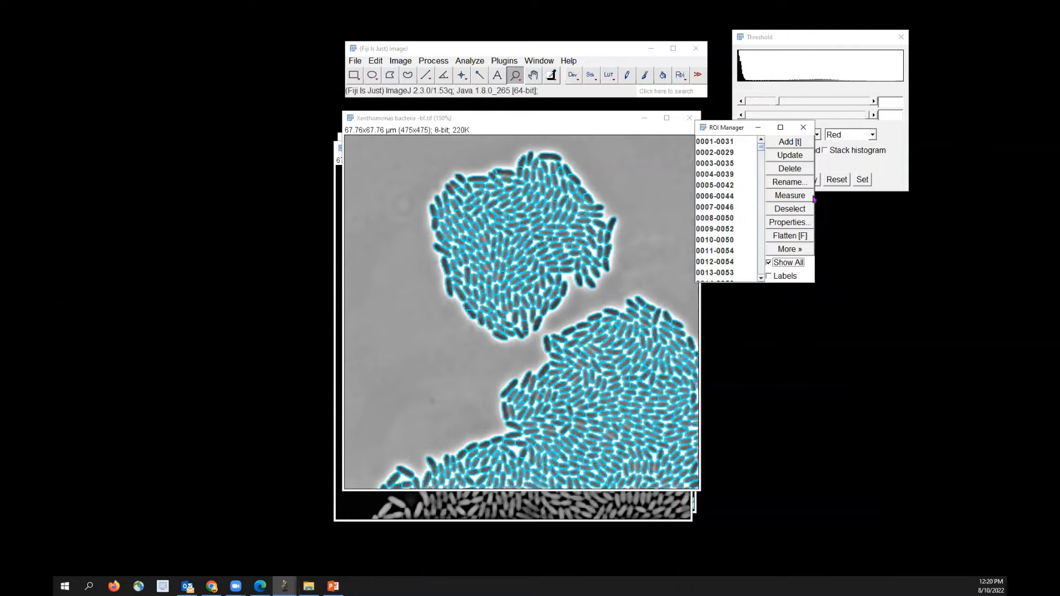
Measure all the ROIs on the original Xanthomonas image, review the results table and its commands, and close it without saving.
{"action": "left_click", "coordinate": [789, 196]}
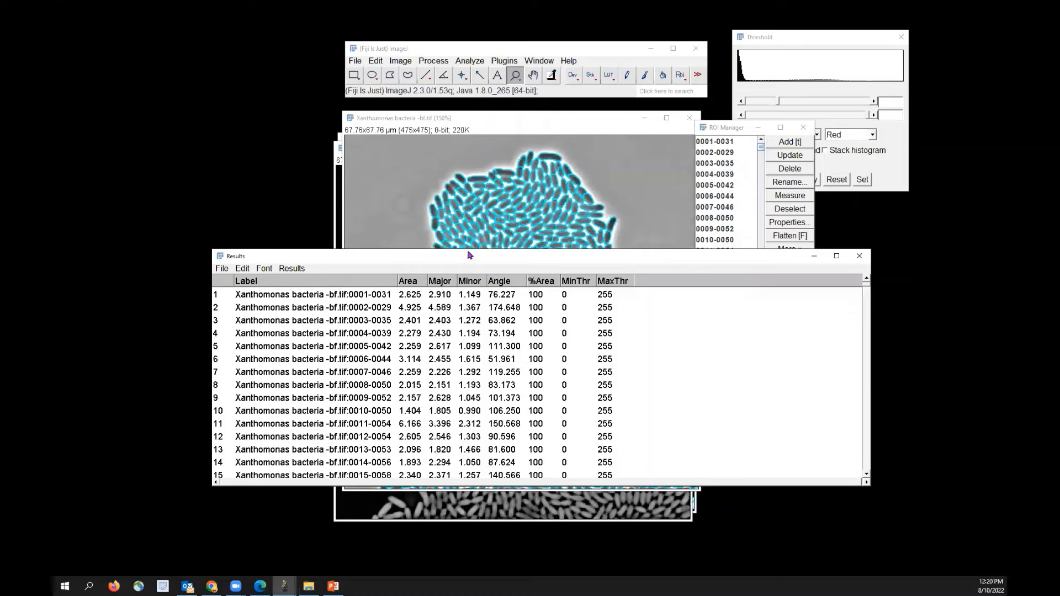
{"action": "left_click_drag", "start_coordinate": [436, 260], "coordinate": [491, 191]}
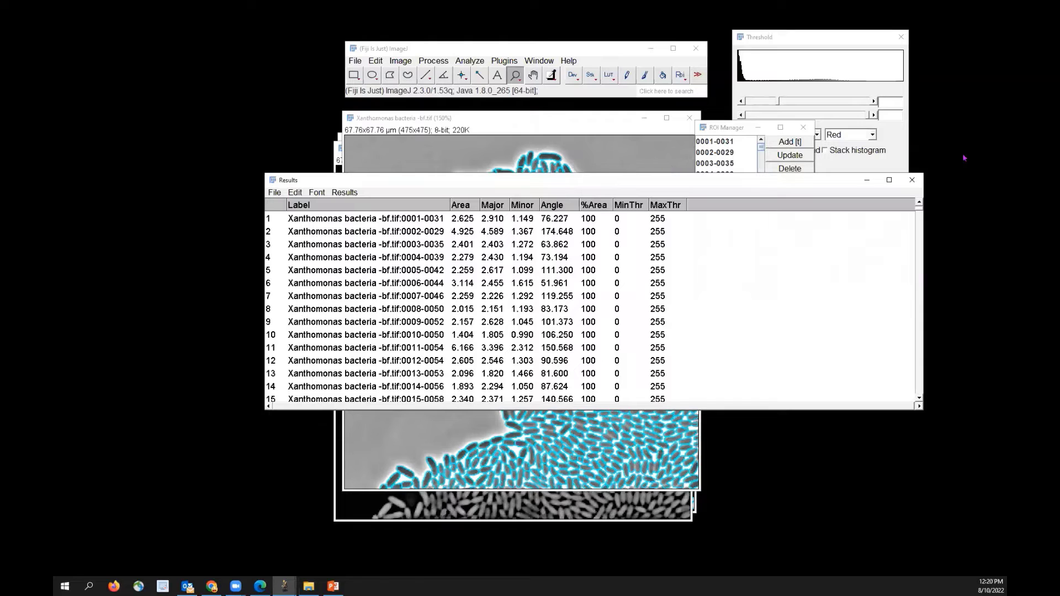
{"action": "left_click", "coordinate": [274, 192]}
{"action": "left_click", "coordinate": [344, 192]}
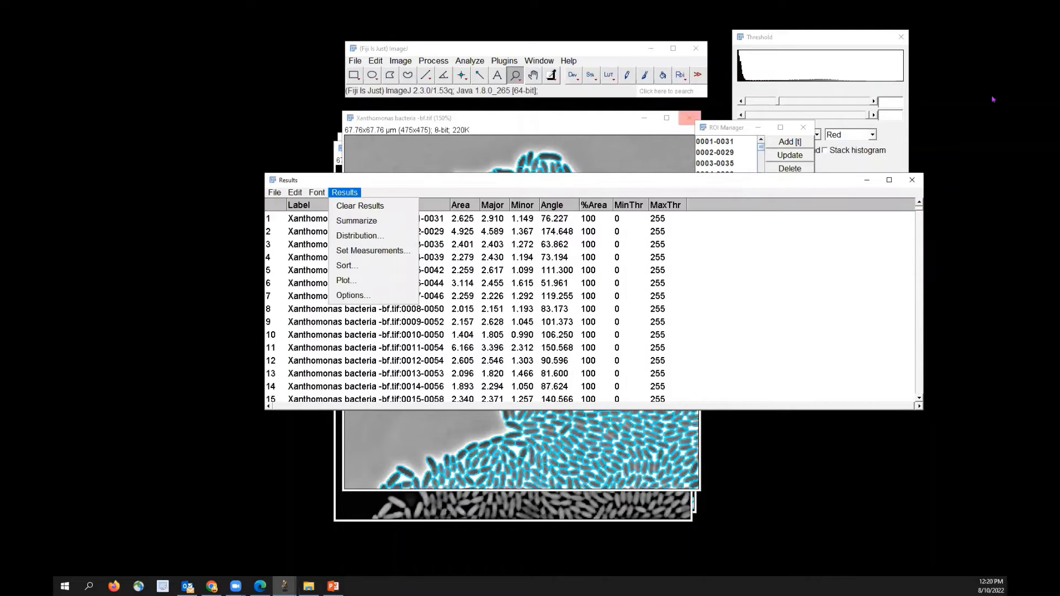
{"action": "left_click", "coordinate": [796, 286]}
{"action": "left_click", "coordinate": [912, 180]}
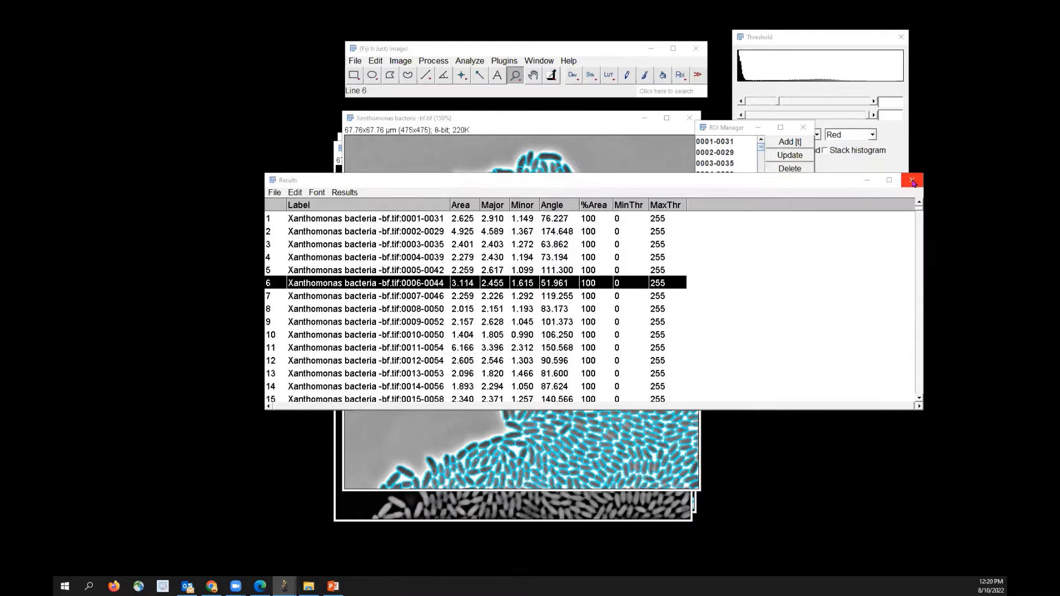
{"action": "left_click", "coordinate": [528, 181]}
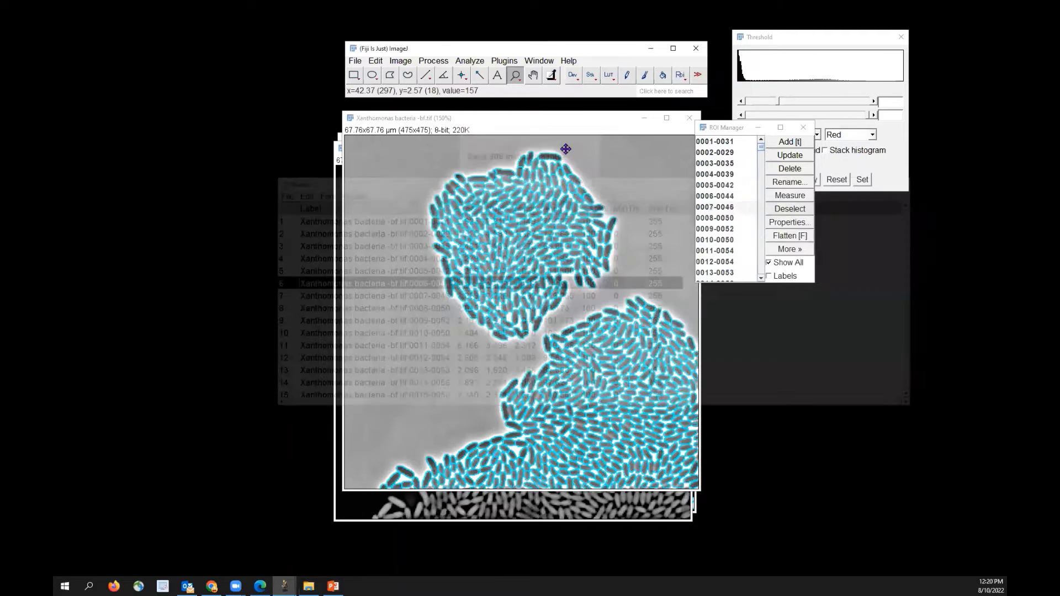
Turn off Show All for the ROIs and select region 0010-0050 to display it alone on the original image.
{"action": "left_click", "coordinate": [717, 135]}
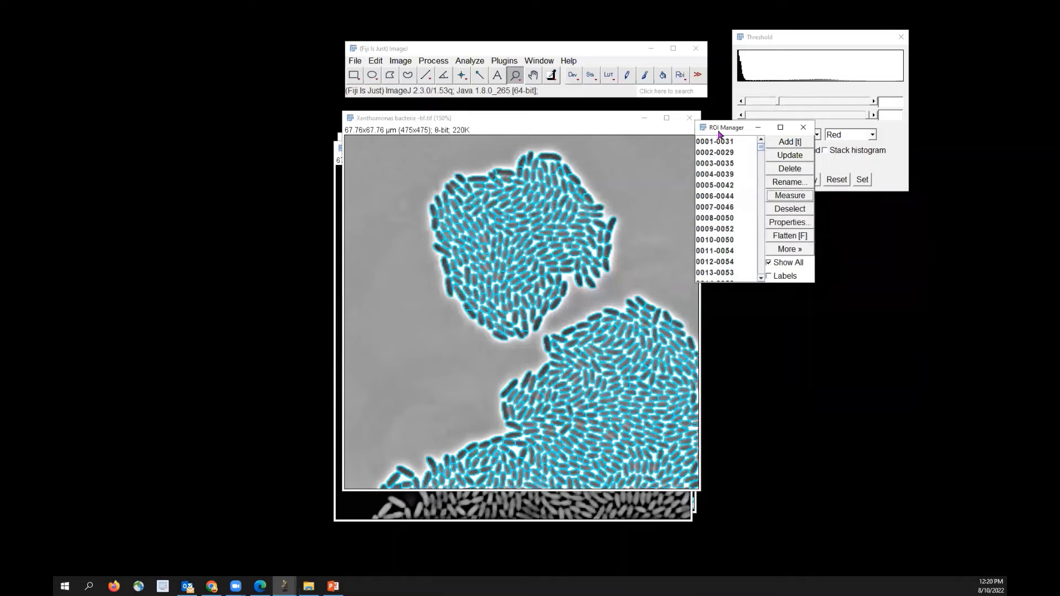
{"action": "left_click", "coordinate": [770, 263]}
{"action": "left_click", "coordinate": [771, 263]}
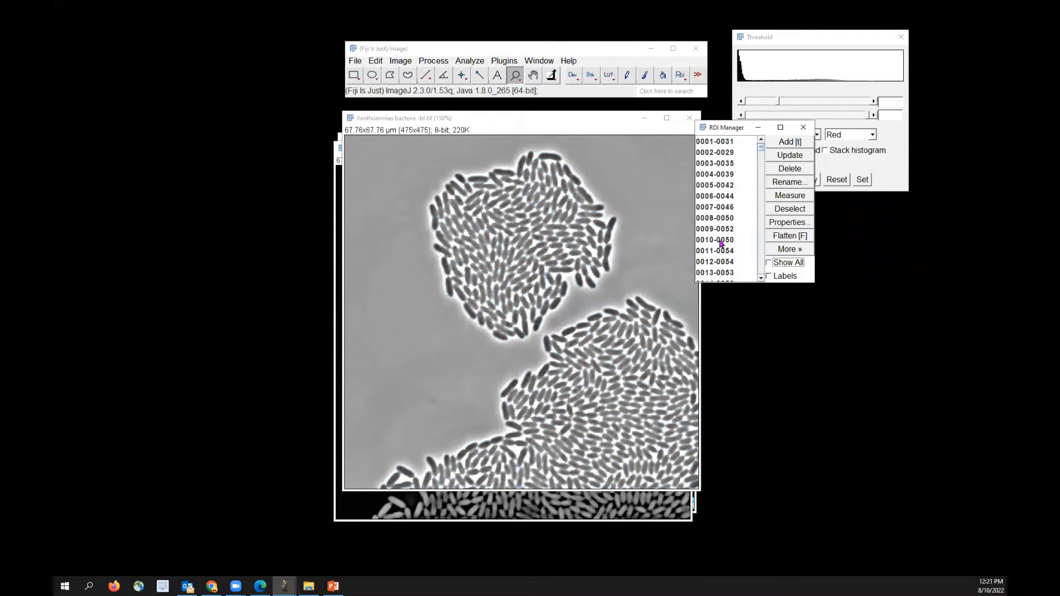
{"action": "left_click", "coordinate": [720, 242]}
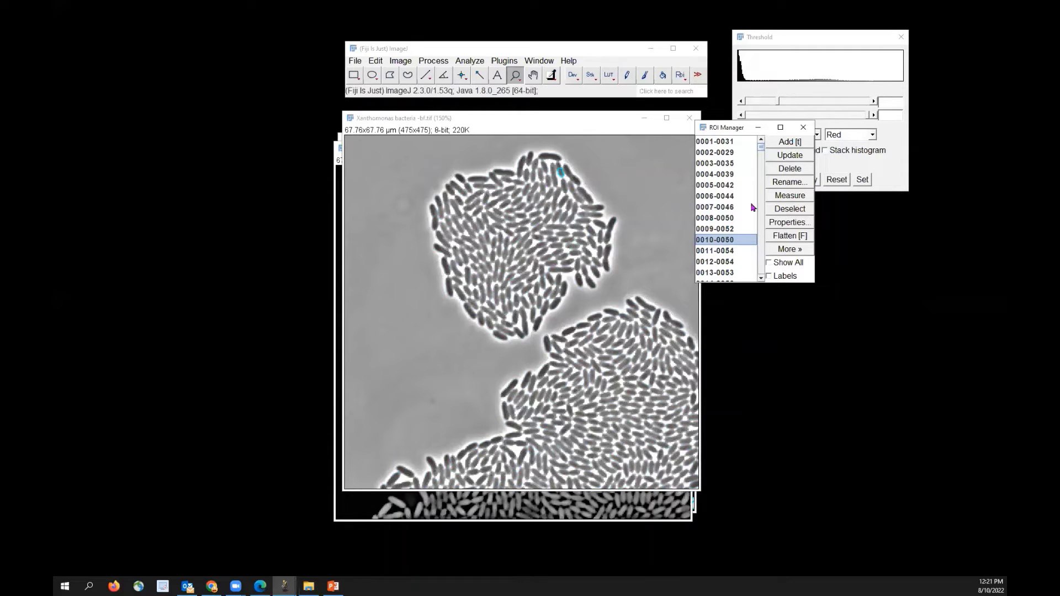
Delete region 0010-0050 from the ROI Manager and clear all remaining regions from its list.
{"action": "left_click_drag", "start_coordinate": [713, 135], "coordinate": [717, 138]}
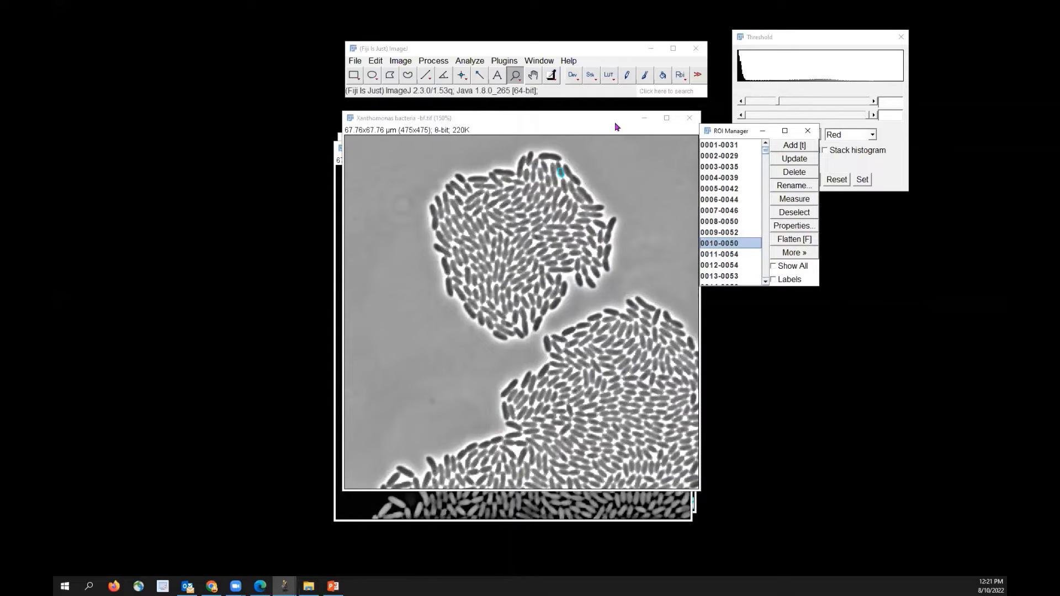
{"action": "left_click", "coordinate": [586, 129]}
{"action": "mouse_move", "coordinate": [586, 129]}
{"action": "left_mouse_down"}
{"action": "mouse_move", "coordinate": [530, 207]}
{"action": "mouse_move", "coordinate": [581, 137]}
{"action": "left_mouse_up"}
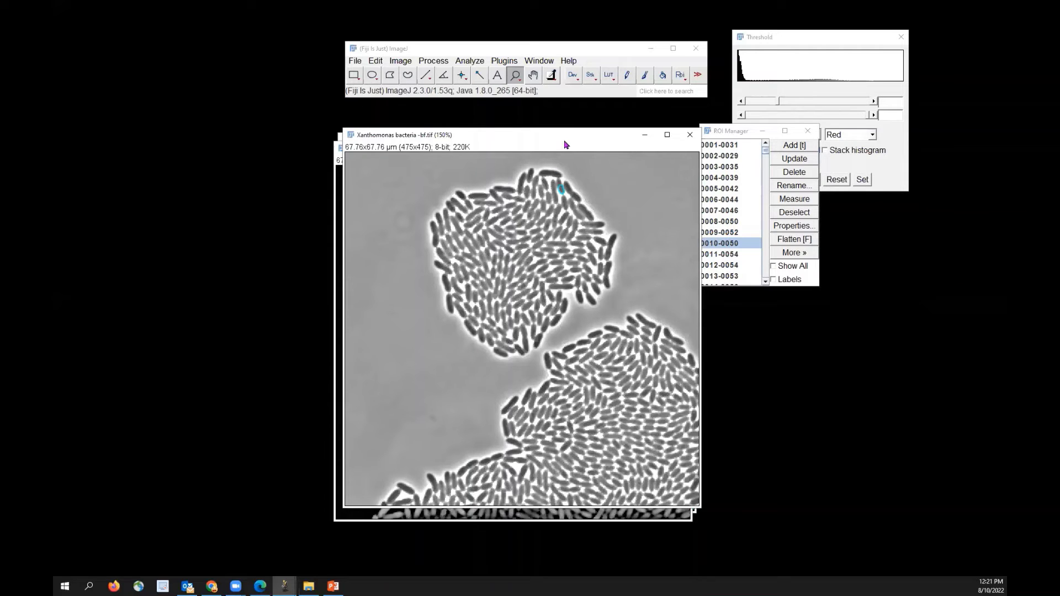
{"action": "left_click_drag", "start_coordinate": [565, 145], "coordinate": [571, 165]}
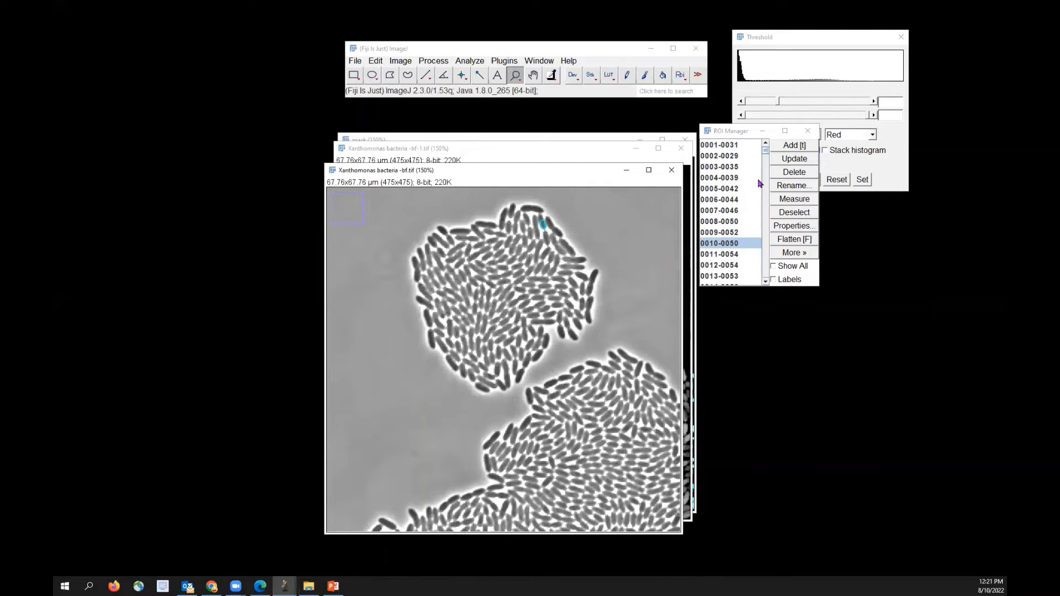
{"action": "left_click", "coordinate": [788, 175]}
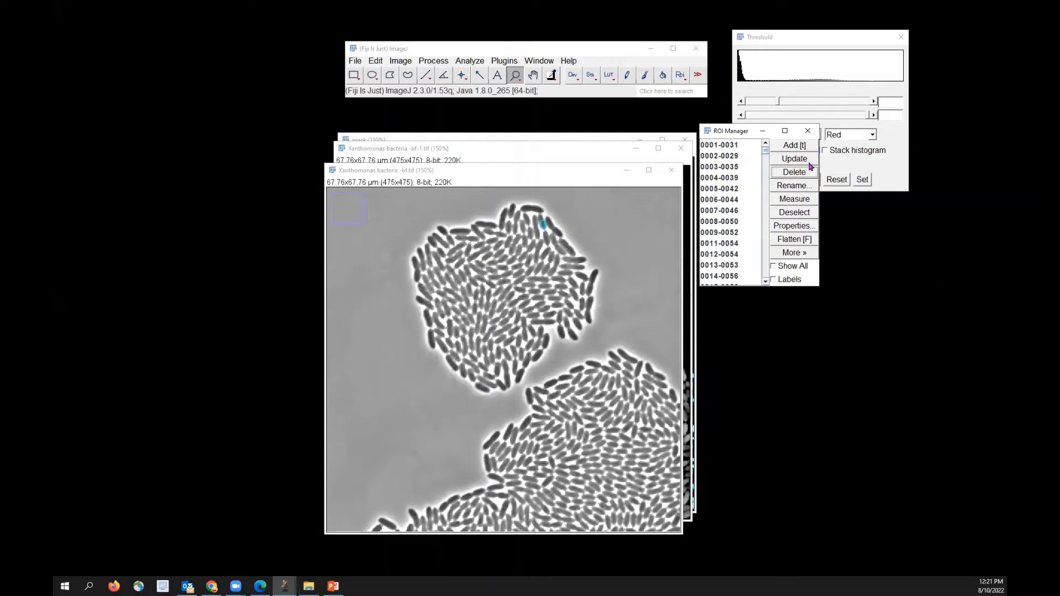
{"action": "left_click", "coordinate": [802, 173]}
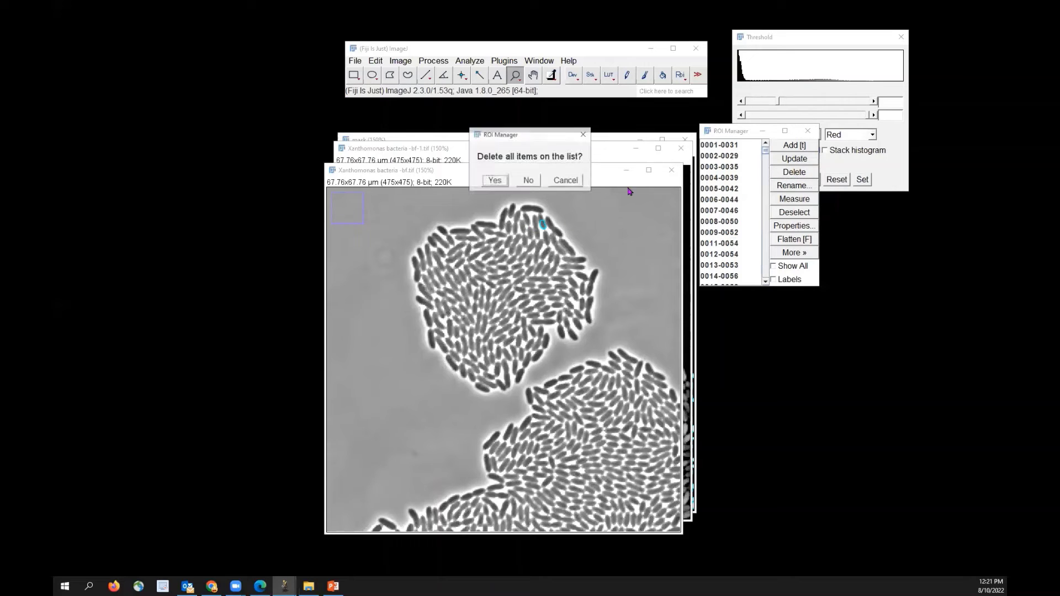
{"action": "left_click", "coordinate": [495, 180]}
Close the original Xanthomonas image, its background-subtracted copy and the mask, discarding unsaved changes.
{"action": "left_click", "coordinate": [672, 170]}
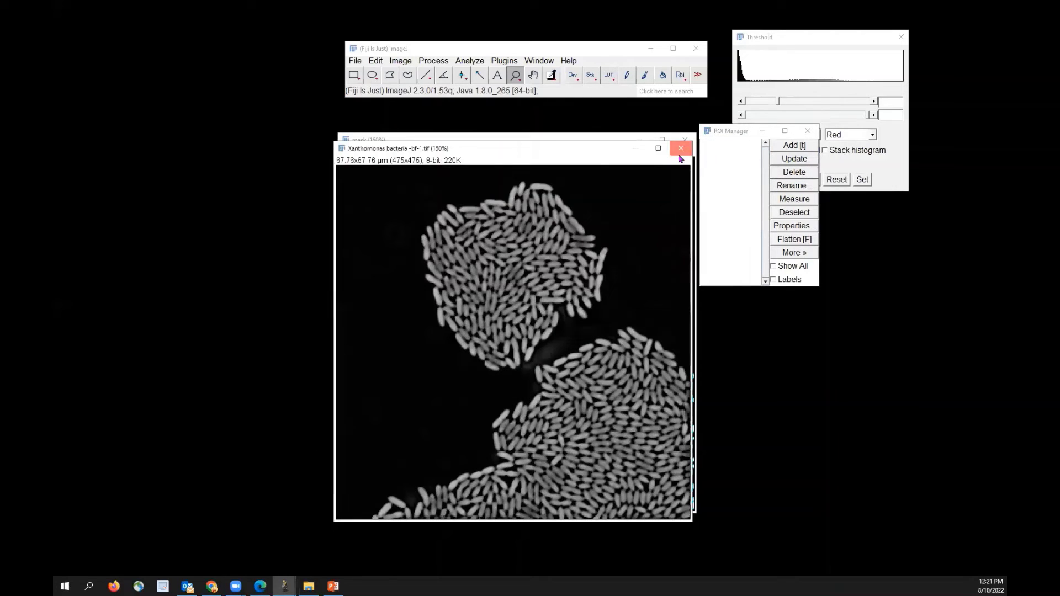
{"action": "left_click", "coordinate": [679, 156]}
{"action": "left_click", "coordinate": [540, 189]}
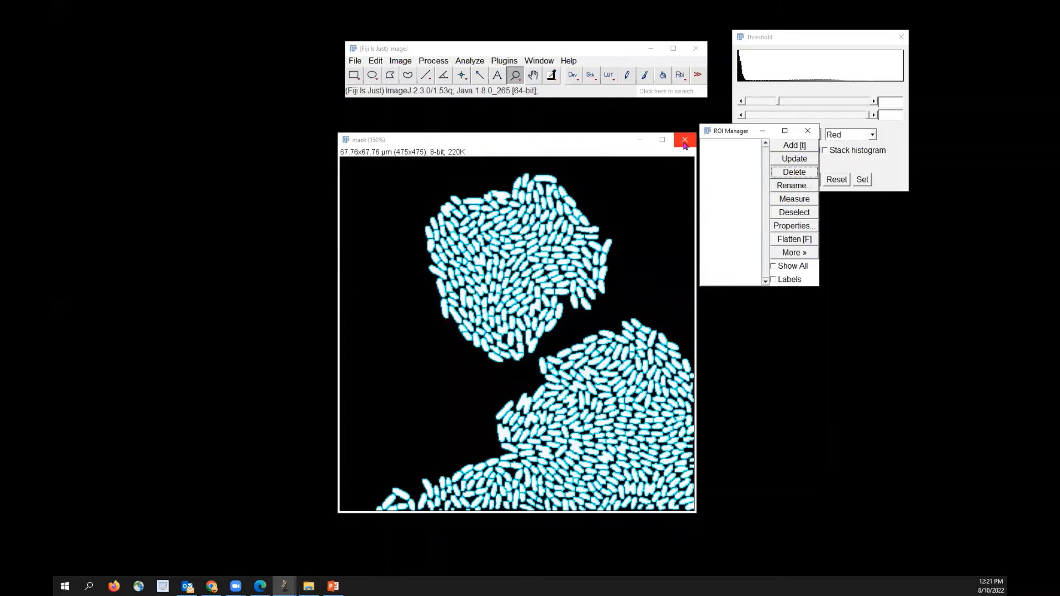
{"action": "left_click", "coordinate": [684, 142]}
{"action": "left_click", "coordinate": [527, 182]}
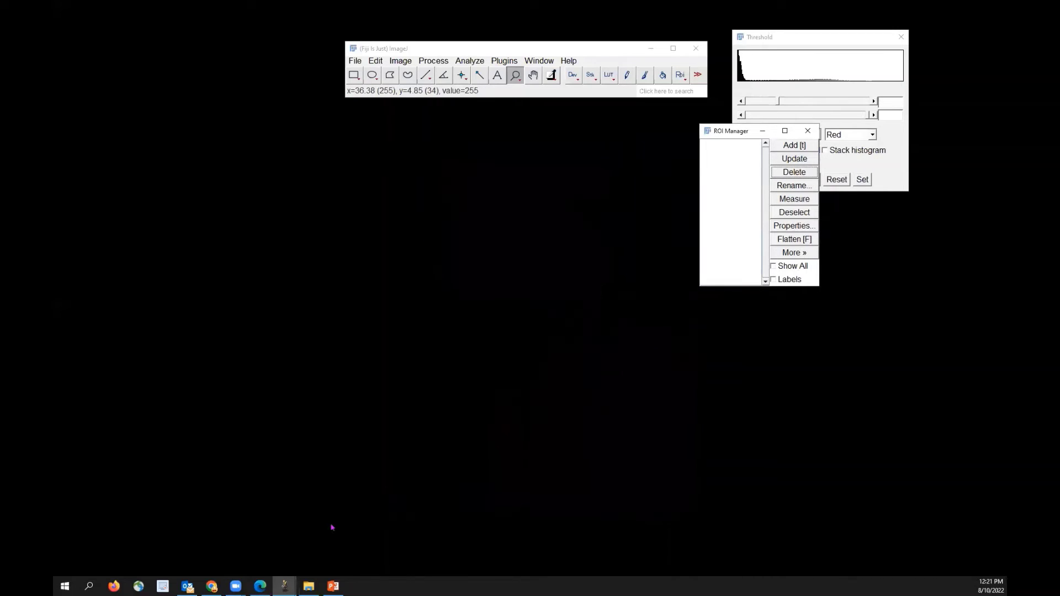
Switch to the PowerPoint slide show, advance to the "Thresholding z stacks" slide, review it, and minimize the presentation.
{"action": "left_click", "coordinate": [332, 586]}
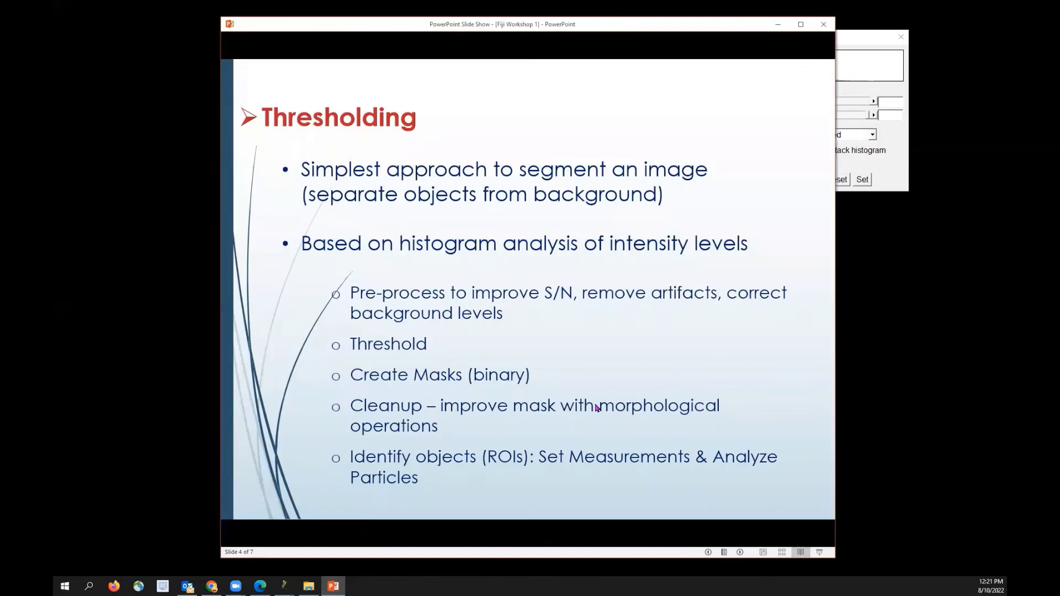
{"action": "left_click", "coordinate": [764, 371]}
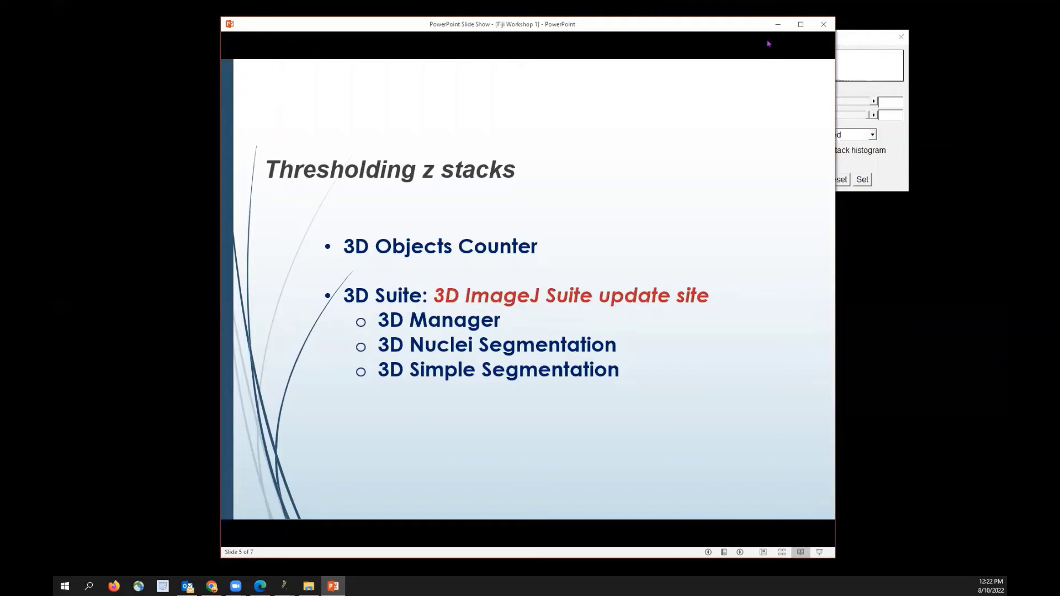
{"action": "left_click", "coordinate": [778, 25]}
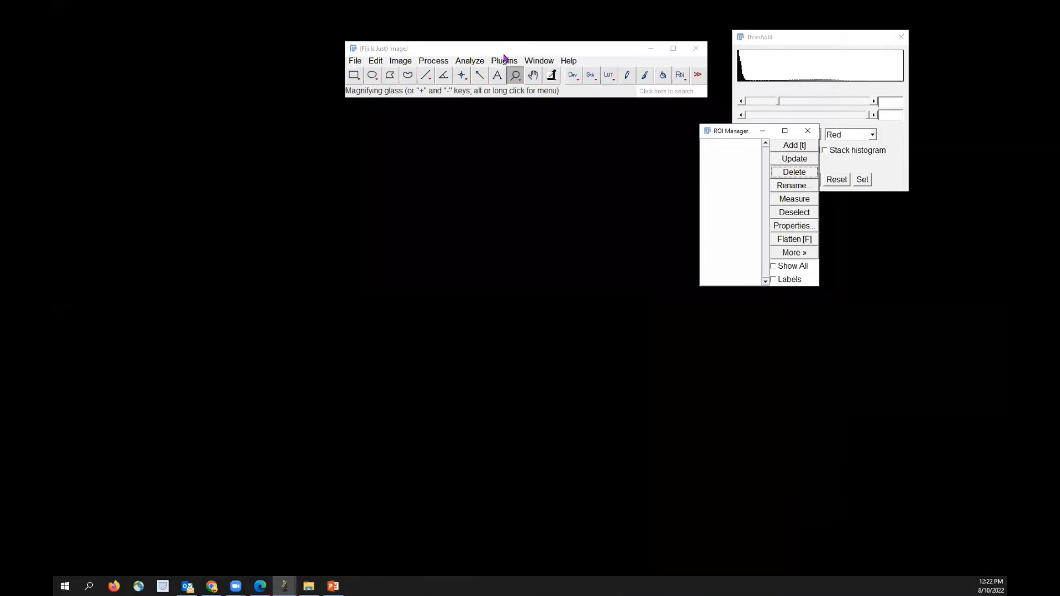
Bring the dimers_z stack.tif image to the front, position it below the main window, and close the ROI Manager.
{"action": "left_click", "coordinate": [503, 61]}
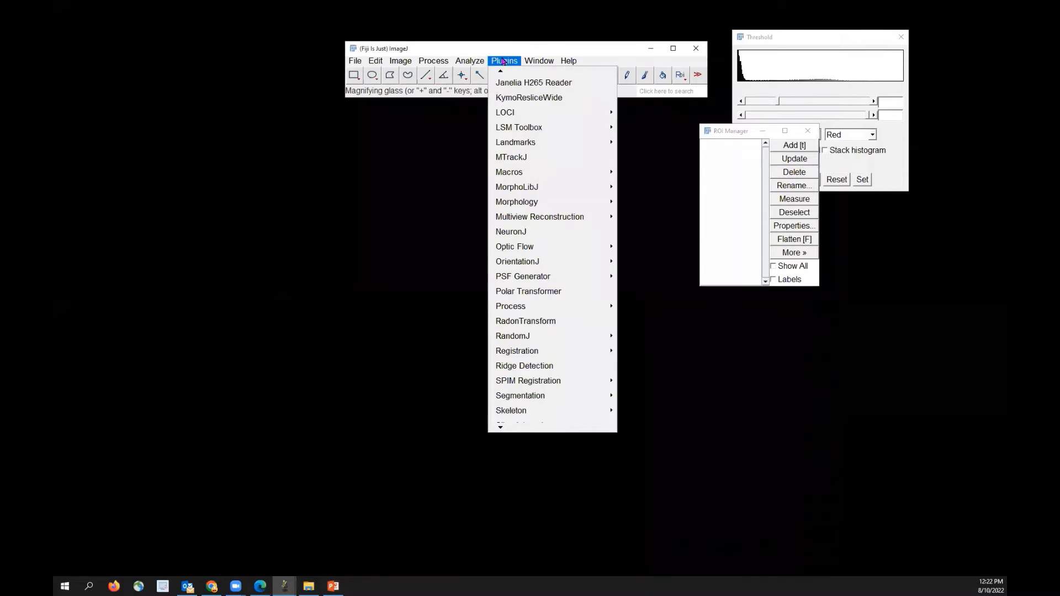
{"action": "left_click", "coordinate": [538, 61]}
{"action": "left_click", "coordinate": [552, 201]}
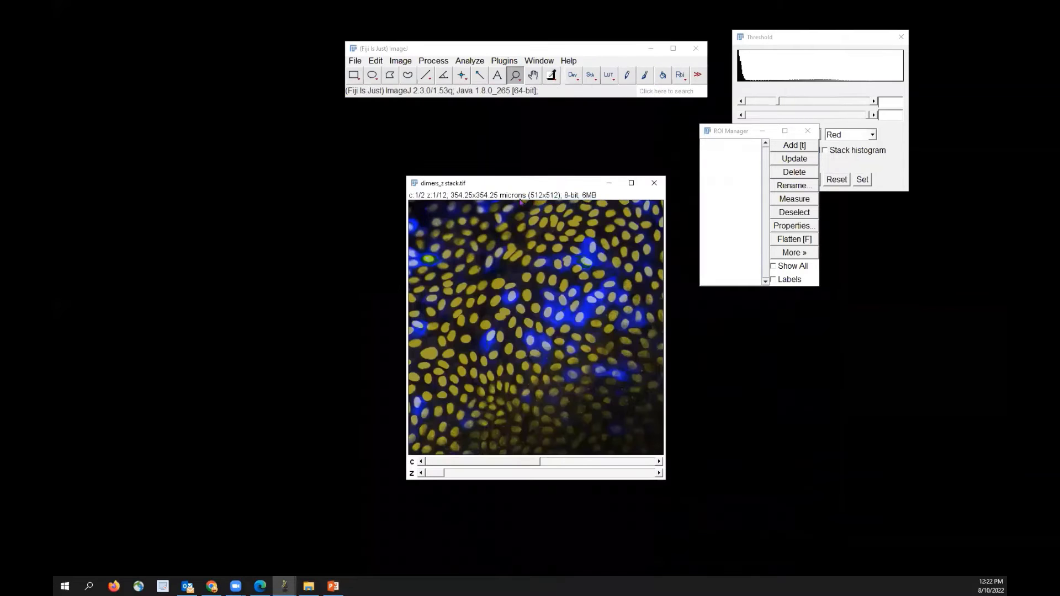
{"action": "left_click_drag", "start_coordinate": [514, 186], "coordinate": [493, 140]}
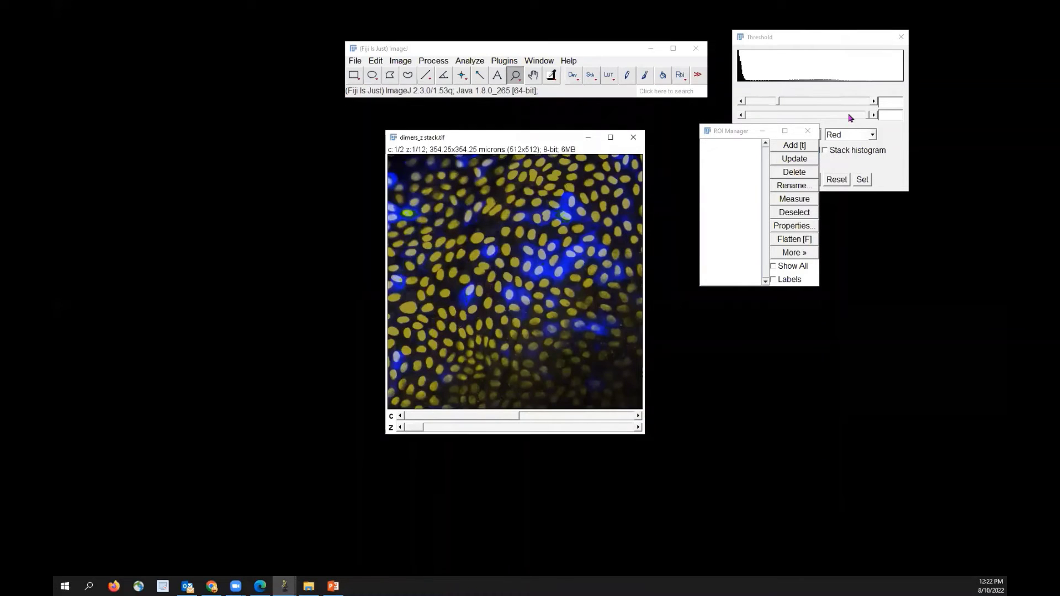
{"action": "left_click", "coordinate": [807, 131]}
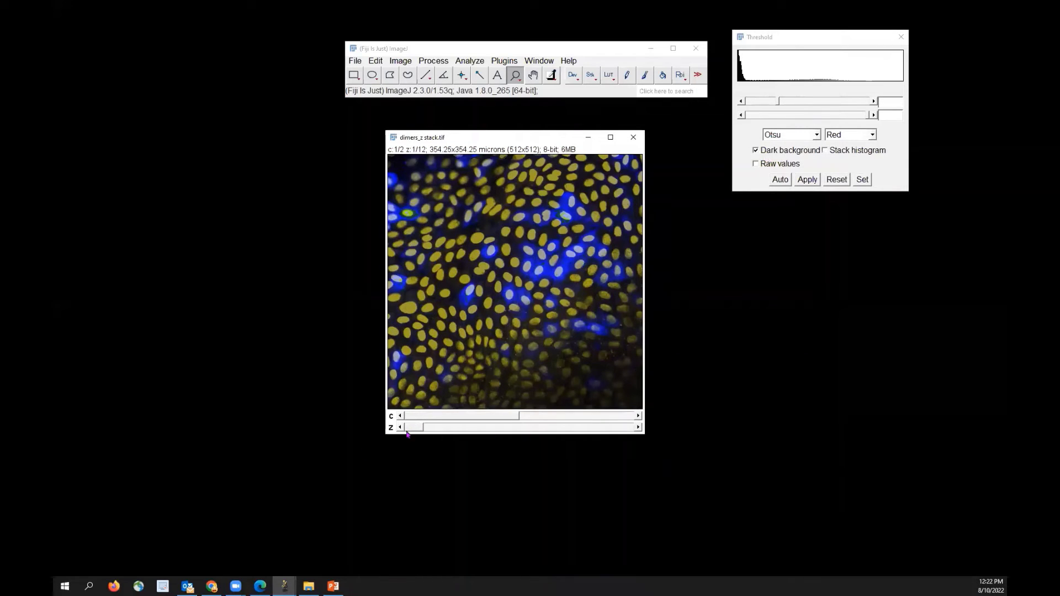
{"action": "mouse_move", "coordinate": [412, 428]}
{"action": "left_mouse_down"}
{"action": "mouse_move", "coordinate": [618, 429]}
{"action": "mouse_move", "coordinate": [413, 429]}
{"action": "left_mouse_up"}
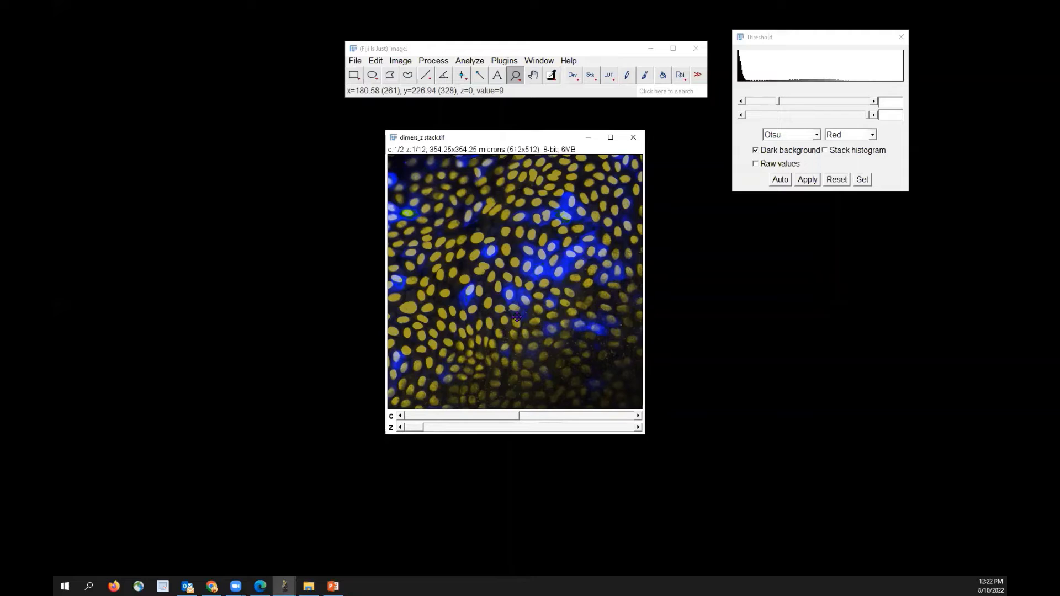
Split the dimers z stack into separate channels and place the yellow C2 stack over the blue C1 stack.
{"action": "left_click", "coordinate": [407, 66]}
{"action": "mouse_move", "coordinate": [432, 140]}
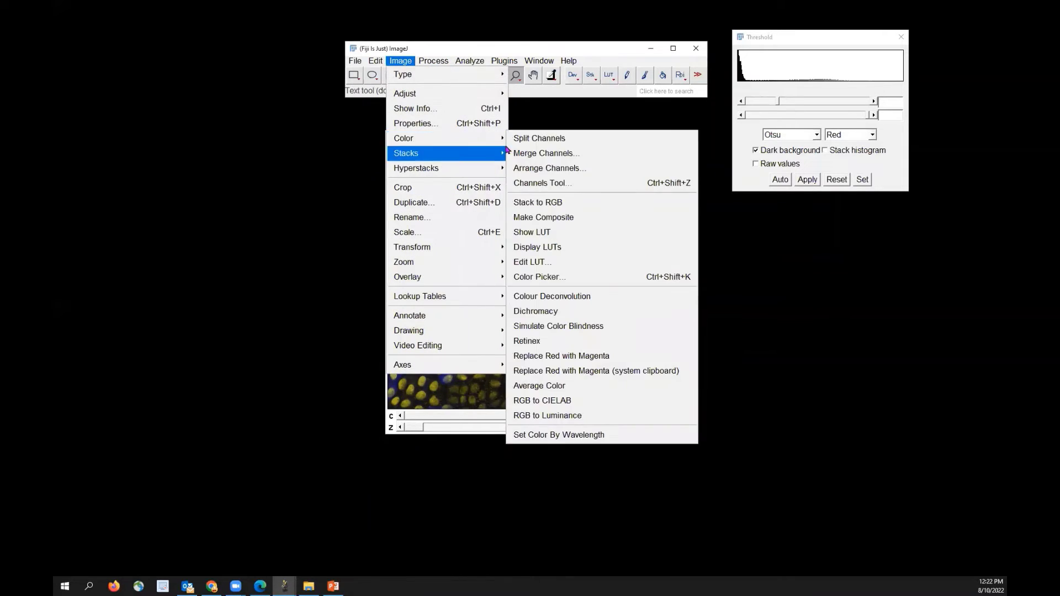
{"action": "left_click", "coordinate": [538, 138]}
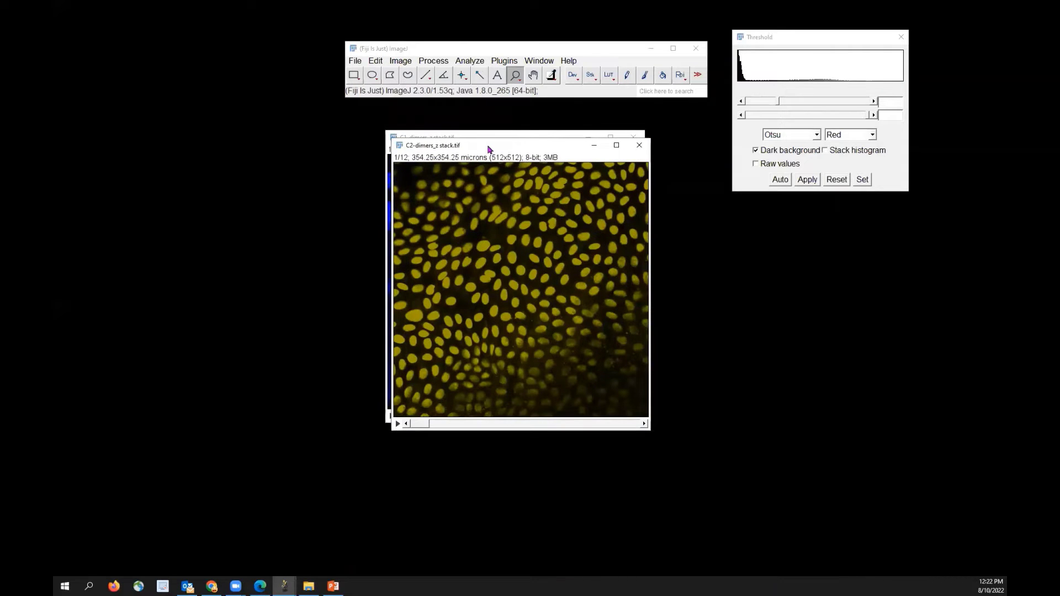
{"action": "left_click_drag", "start_coordinate": [488, 148], "coordinate": [641, 149]}
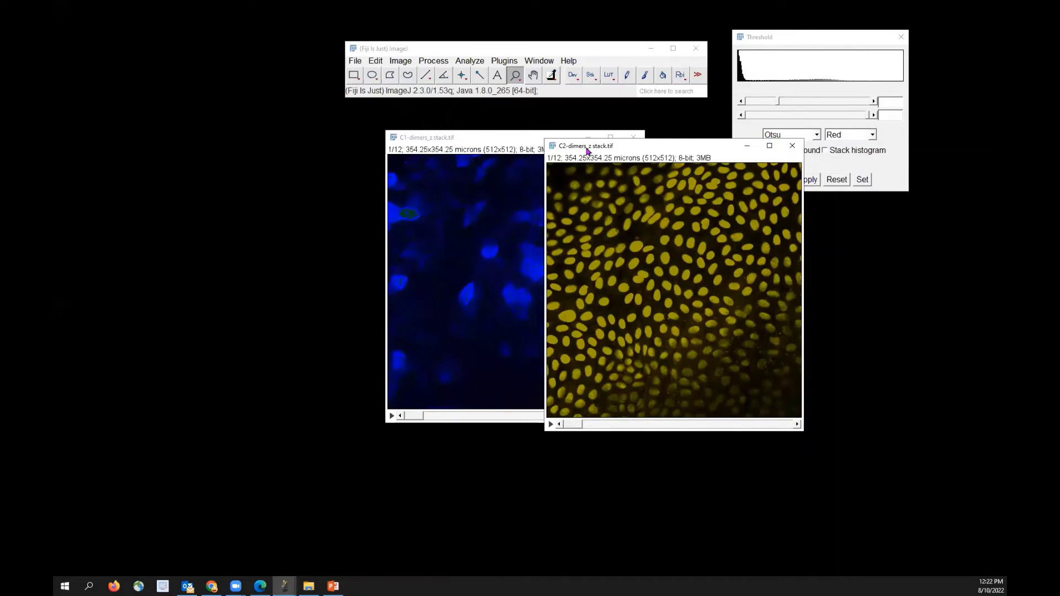
{"action": "left_click_drag", "start_coordinate": [586, 151], "coordinate": [429, 143]}
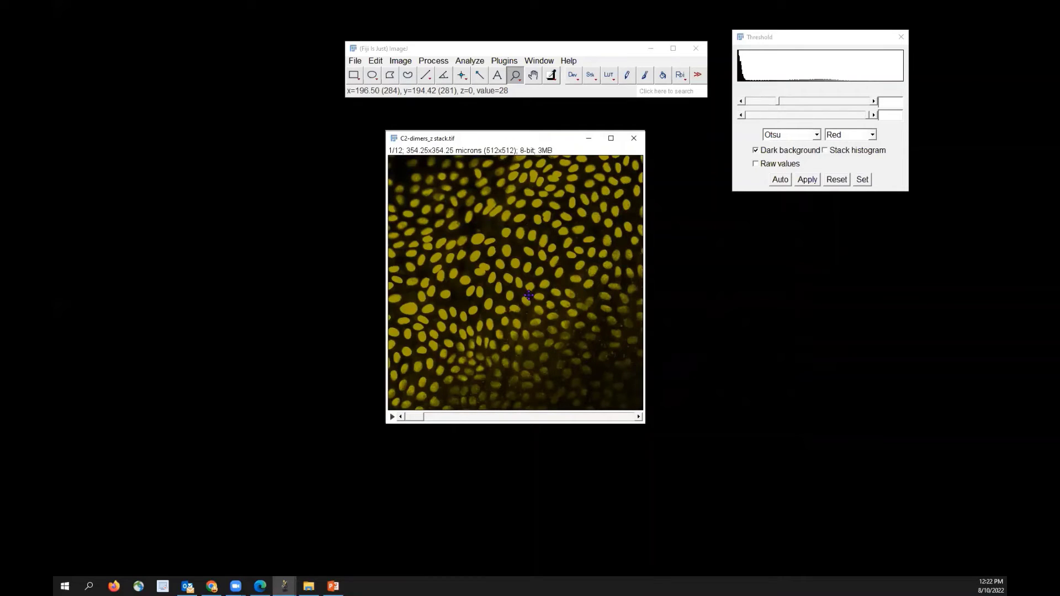
Apply an automatic Otsu threshold to the C2-dimers_z stack, with Dark background on and the red overlay.
{"action": "left_click", "coordinate": [822, 42]}
{"action": "left_click_drag", "start_coordinate": [822, 42], "coordinate": [792, 127]}
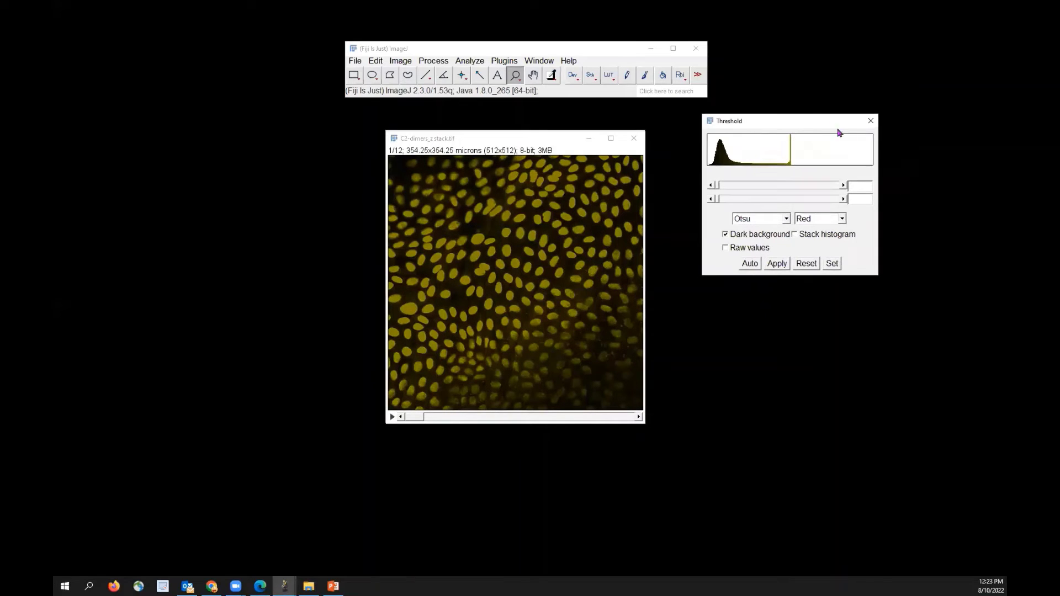
{"action": "left_click", "coordinate": [456, 143]}
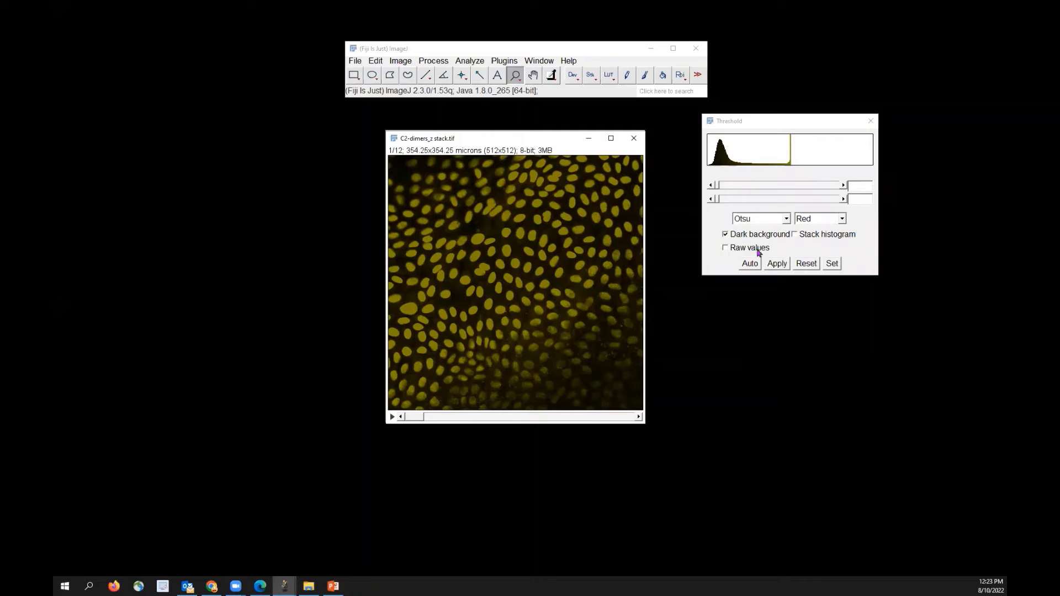
{"action": "left_click", "coordinate": [749, 264]}
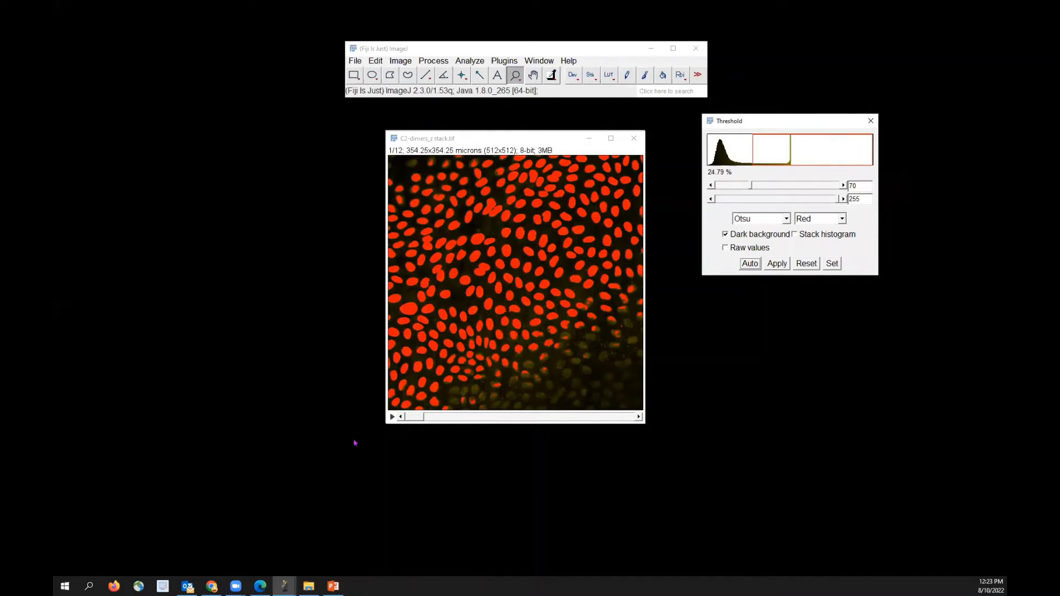
Base the C2-dimers_z stack threshold on the stack histogram and change the thresholding method to Default.
{"action": "mouse_move", "coordinate": [416, 420]}
{"action": "left_mouse_down"}
{"action": "mouse_move", "coordinate": [564, 415]}
{"action": "mouse_move", "coordinate": [433, 417]}
{"action": "left_mouse_up"}
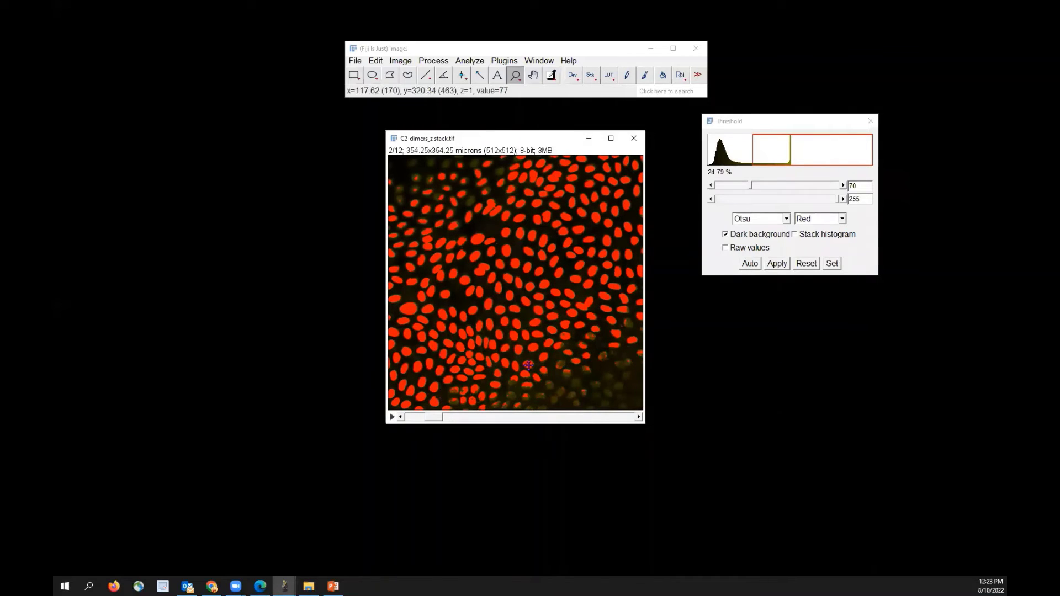
{"action": "left_click", "coordinate": [797, 237]}
{"action": "left_click", "coordinate": [797, 237]}
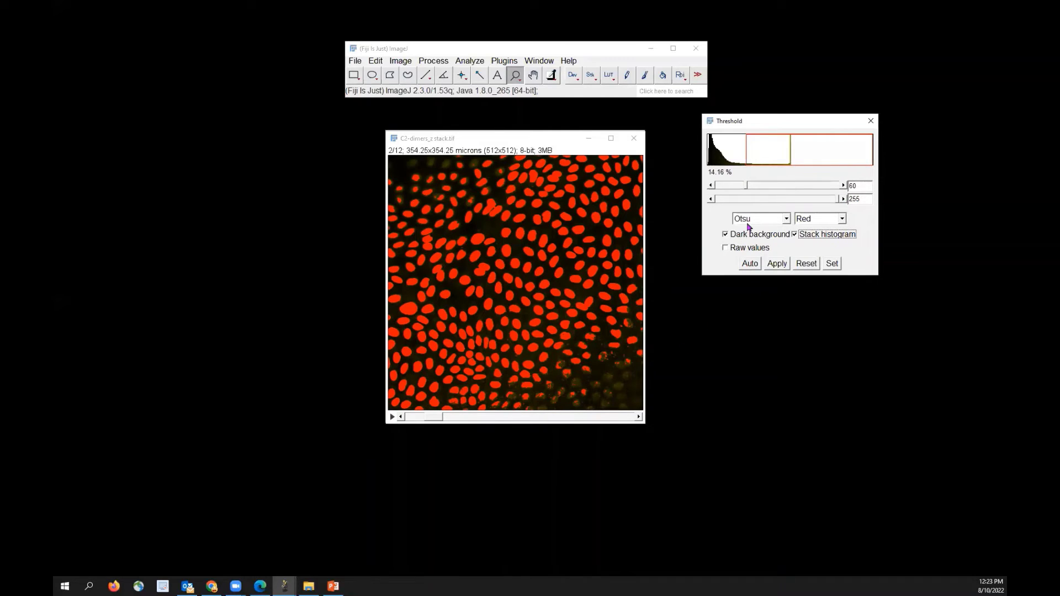
{"action": "left_click", "coordinate": [788, 223]}
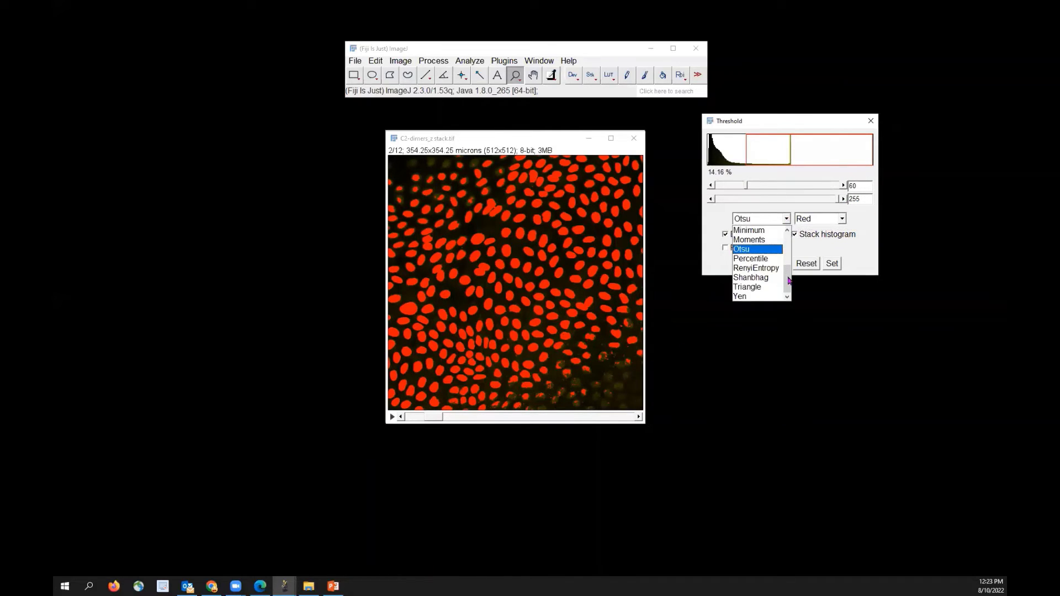
{"action": "left_click_drag", "start_coordinate": [788, 281], "coordinate": [788, 247]}
{"action": "left_click", "coordinate": [760, 230]}
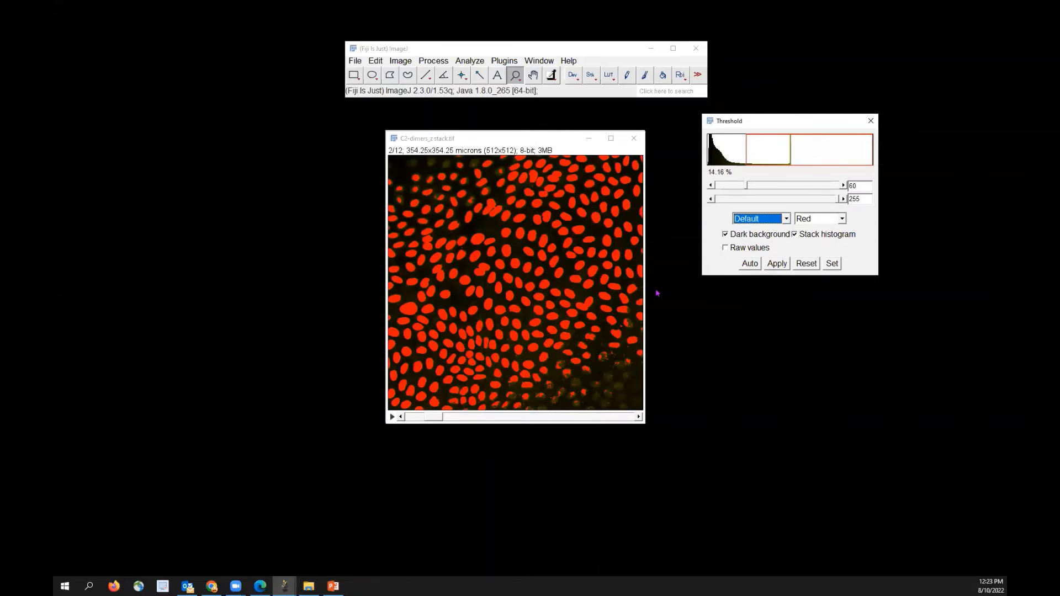
Check the threshold overlay on several slices of the C2 stack, reset the threshold, and close the Threshold window.
{"action": "left_click", "coordinate": [512, 417]}
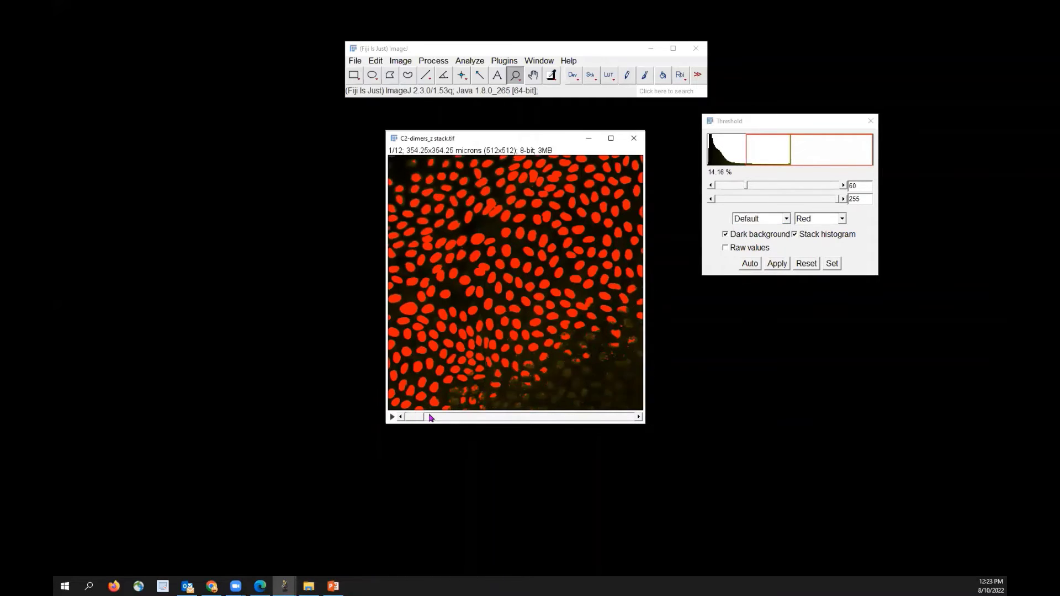
{"action": "left_click", "coordinate": [512, 417]}
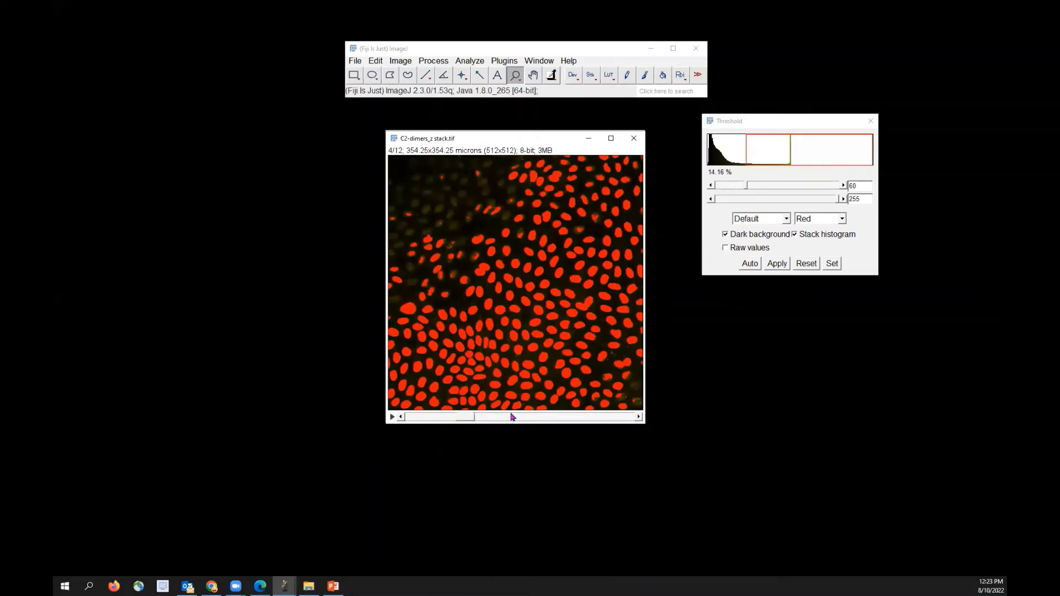
{"action": "left_click", "coordinate": [463, 61]}
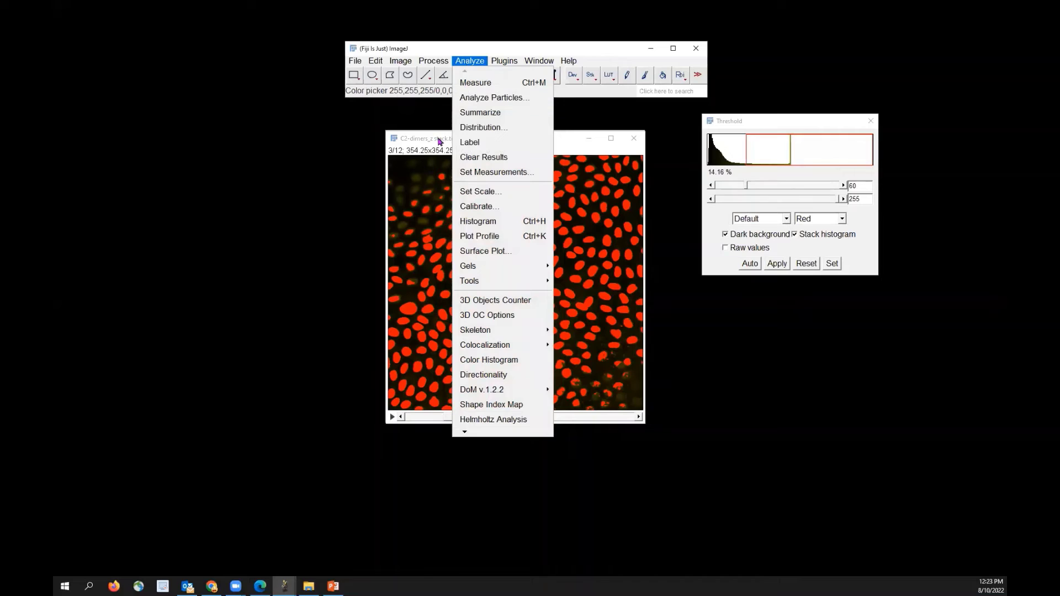
{"action": "left_click", "coordinate": [563, 143]}
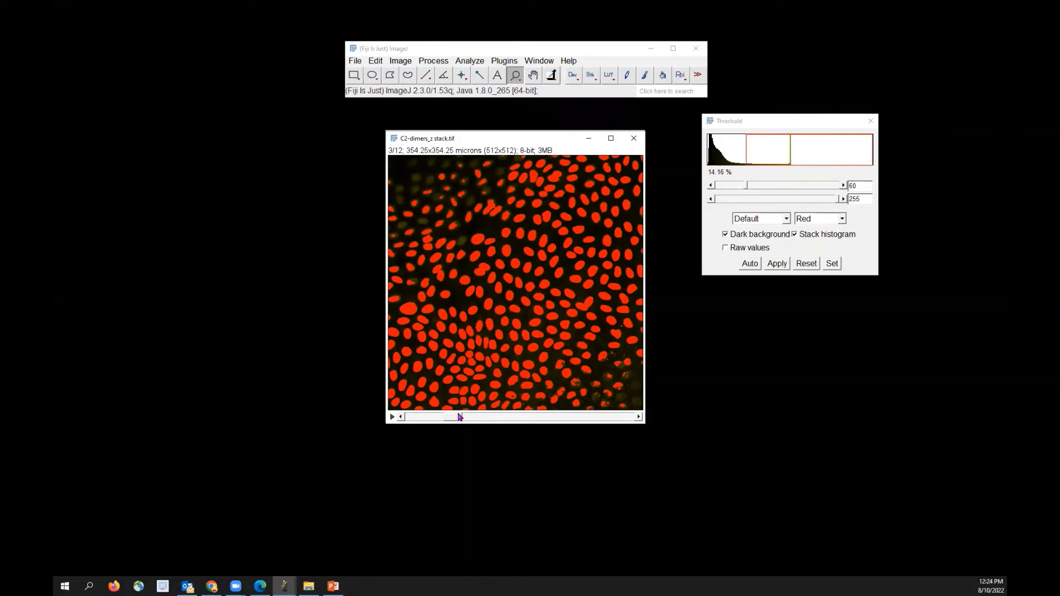
{"action": "left_click_drag", "start_coordinate": [462, 418], "coordinate": [434, 418]}
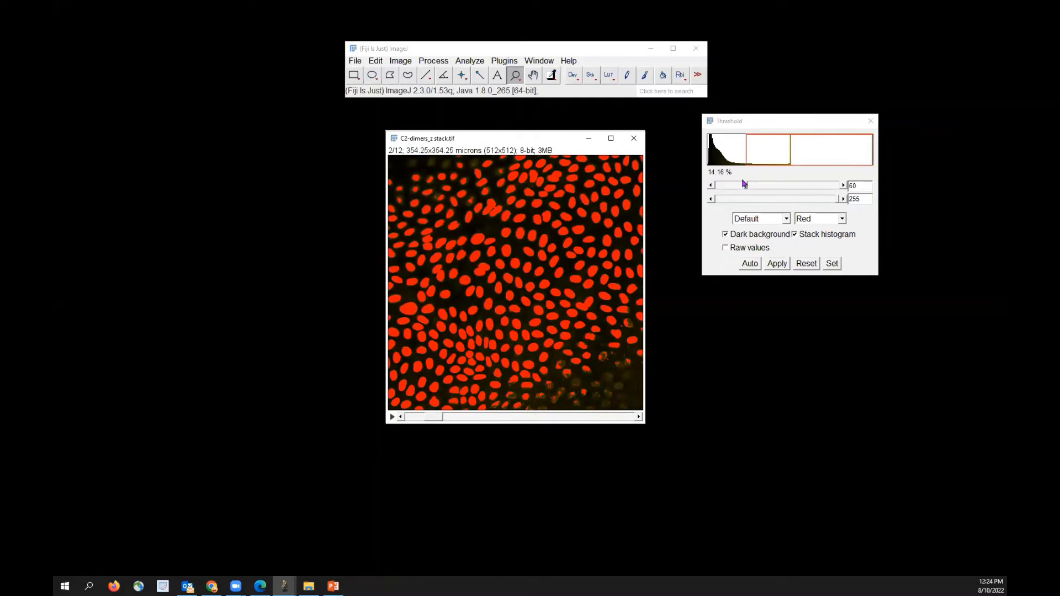
{"action": "left_click", "coordinate": [806, 263]}
{"action": "left_click", "coordinate": [871, 122]}
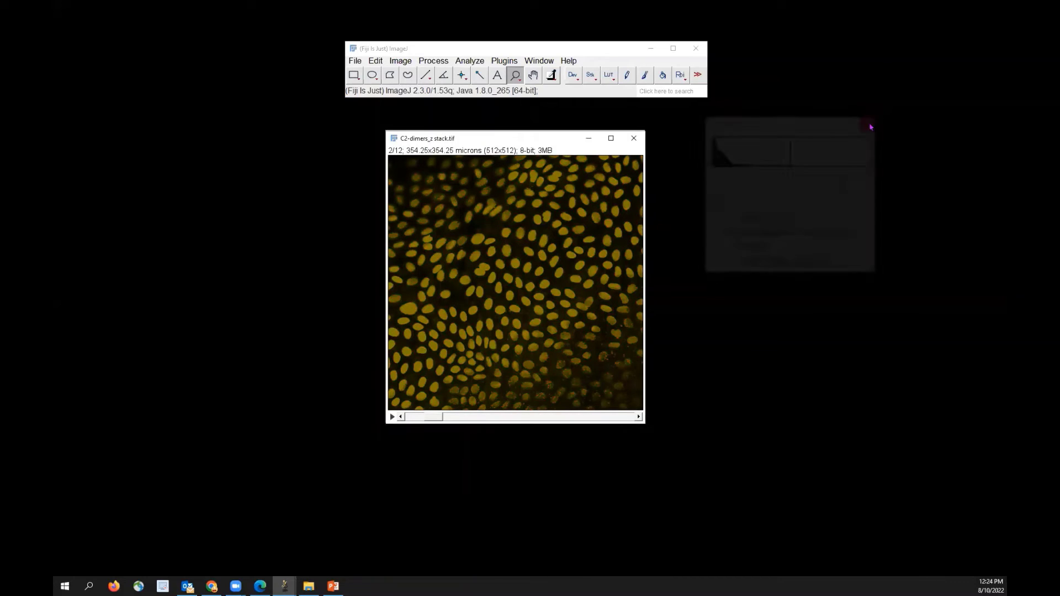
Set the 3D Objects Counter measurement options to redirect to none and accept them.
{"action": "left_click", "coordinate": [469, 61]}
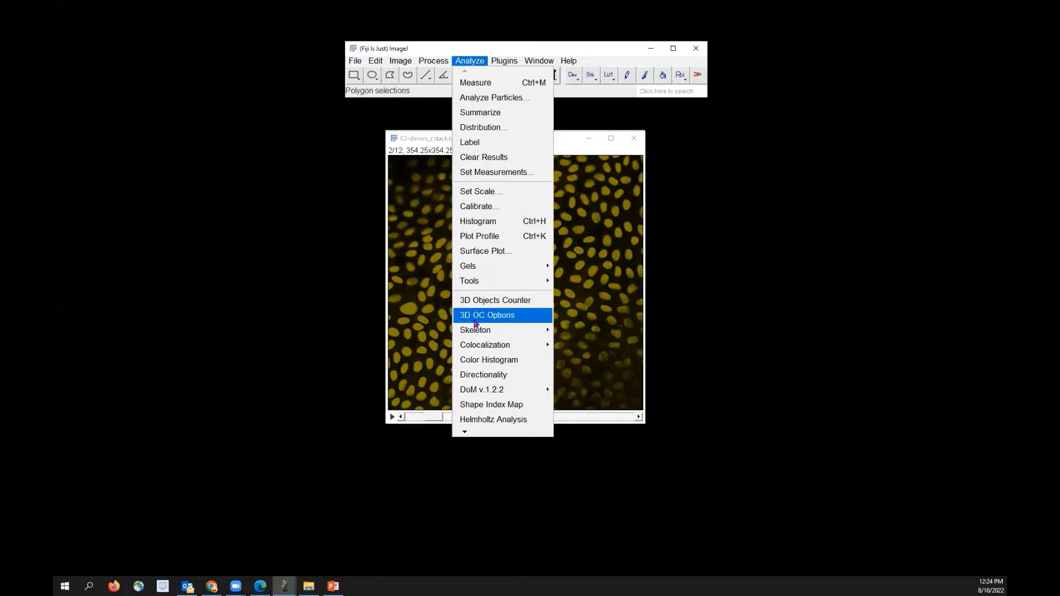
{"action": "left_click", "coordinate": [494, 319]}
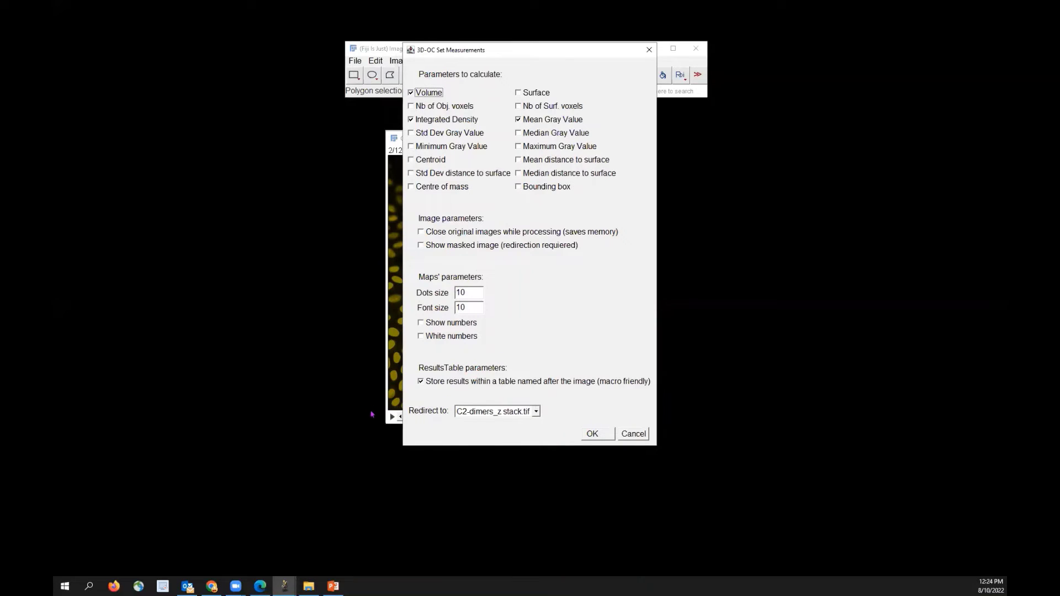
{"action": "left_click", "coordinate": [535, 411]}
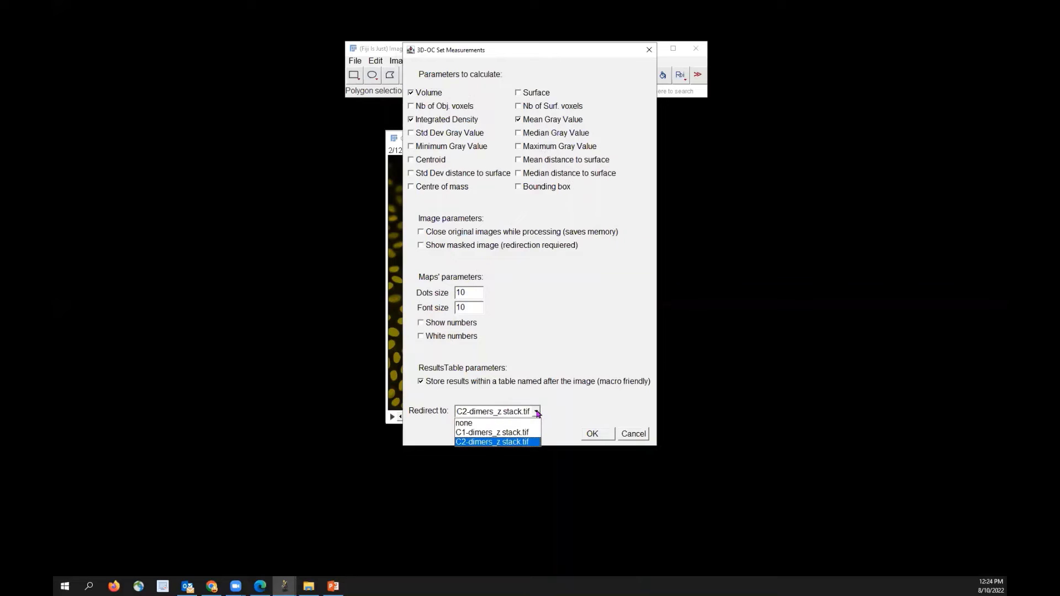
{"action": "left_click", "coordinate": [536, 422]}
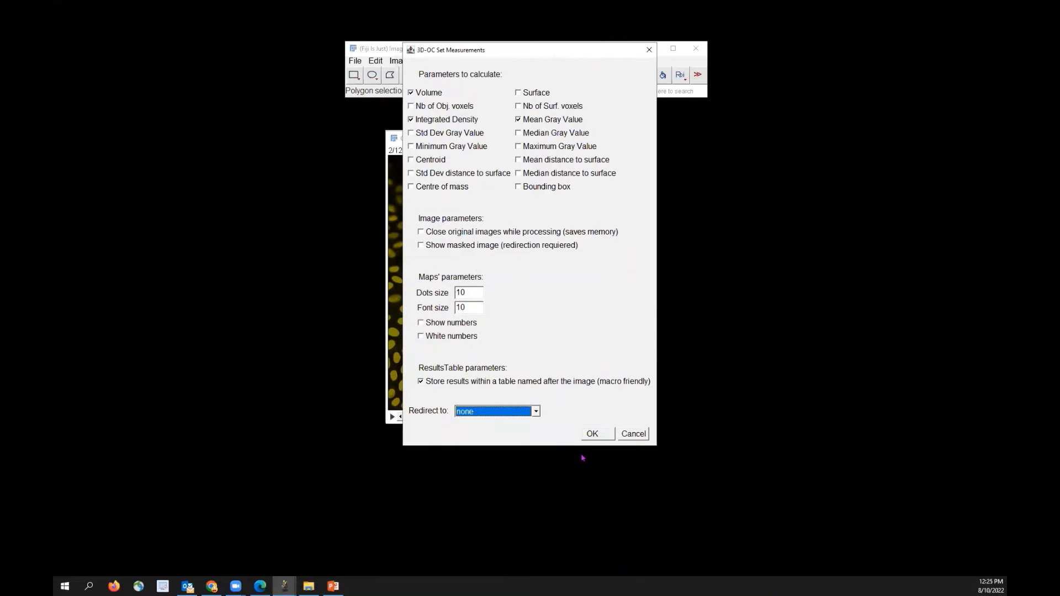
{"action": "left_click", "coordinate": [592, 435]}
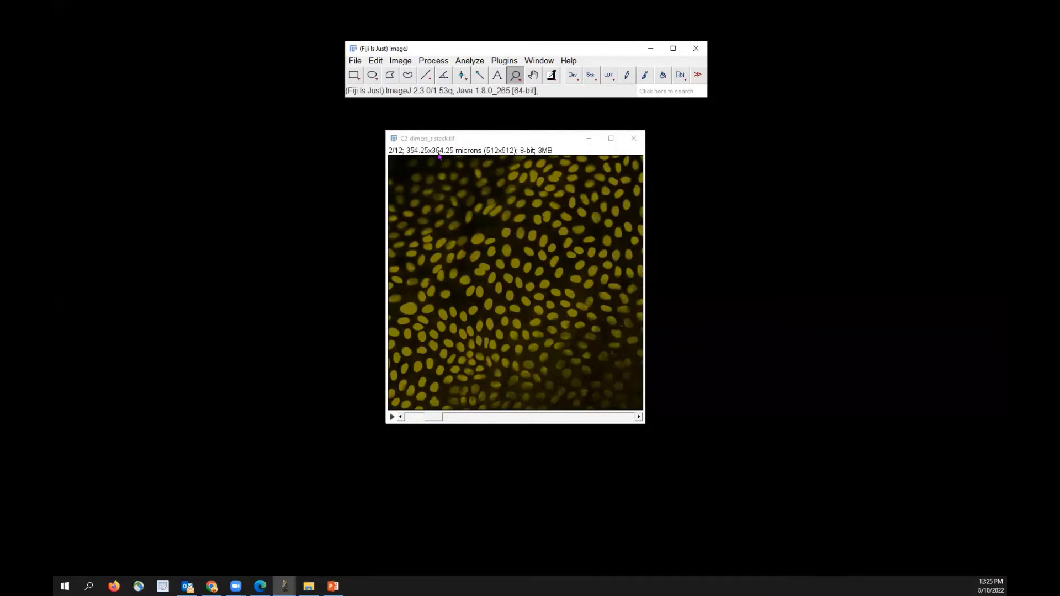
{"action": "left_click", "coordinate": [463, 62]}
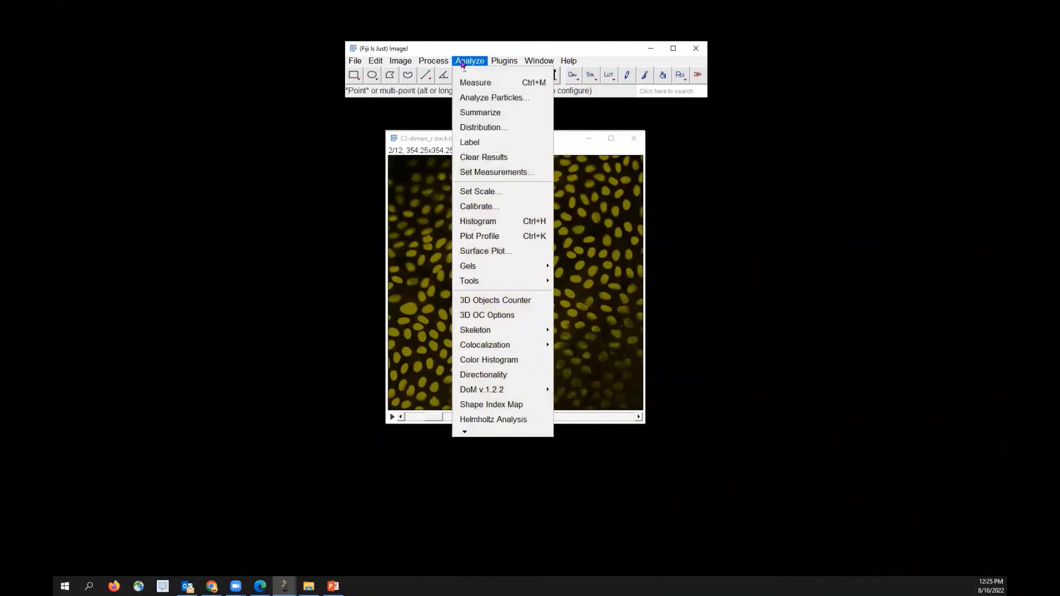
{"action": "left_click", "coordinate": [474, 302]}
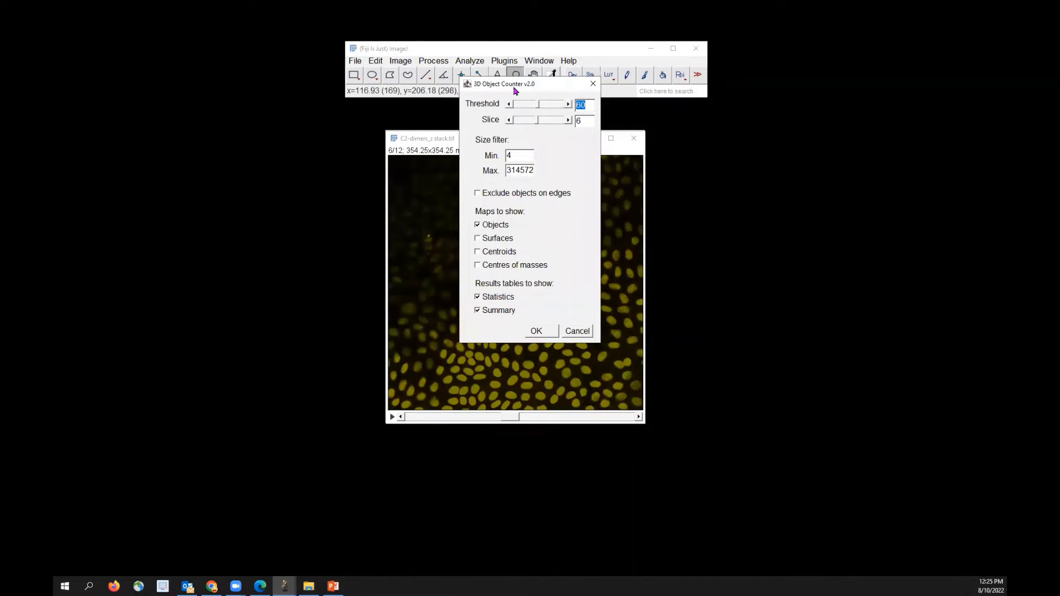
{"action": "left_click_drag", "start_coordinate": [514, 87], "coordinate": [705, 120]}
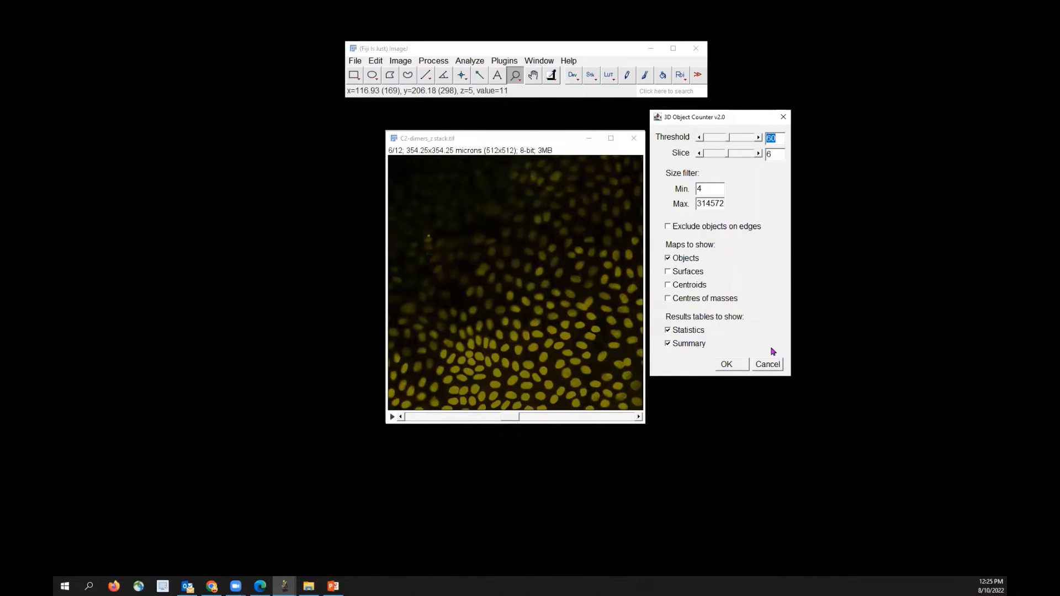
{"action": "left_click", "coordinate": [768, 365]}
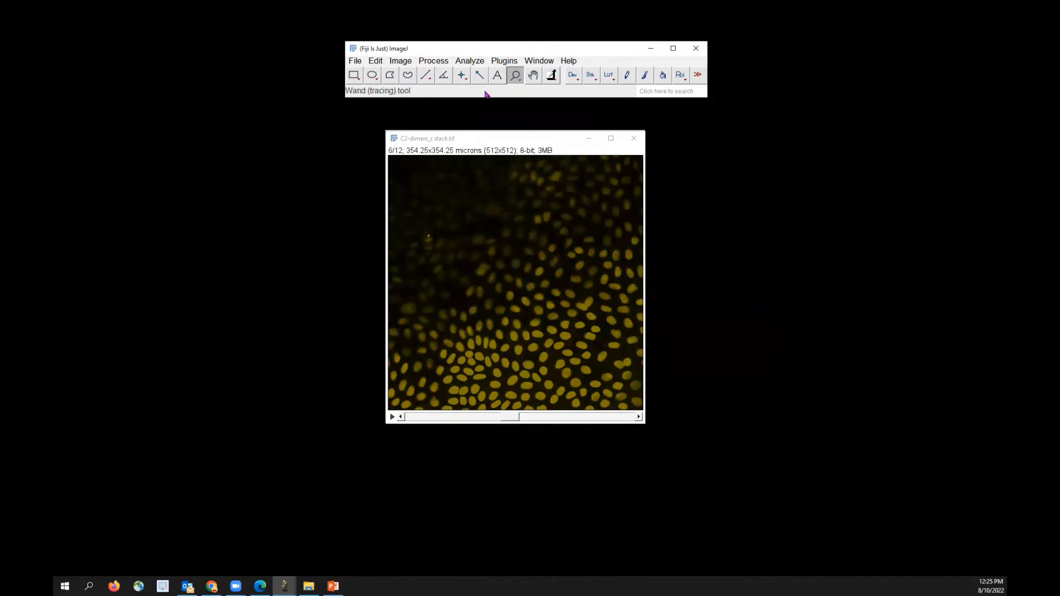
Run the 3D Objects Counter on the C2 stack with threshold 60, minimum size 4, an Objects map, and Statistics and Summary tables, previewing slice 5.
{"action": "left_click", "coordinate": [464, 63]}
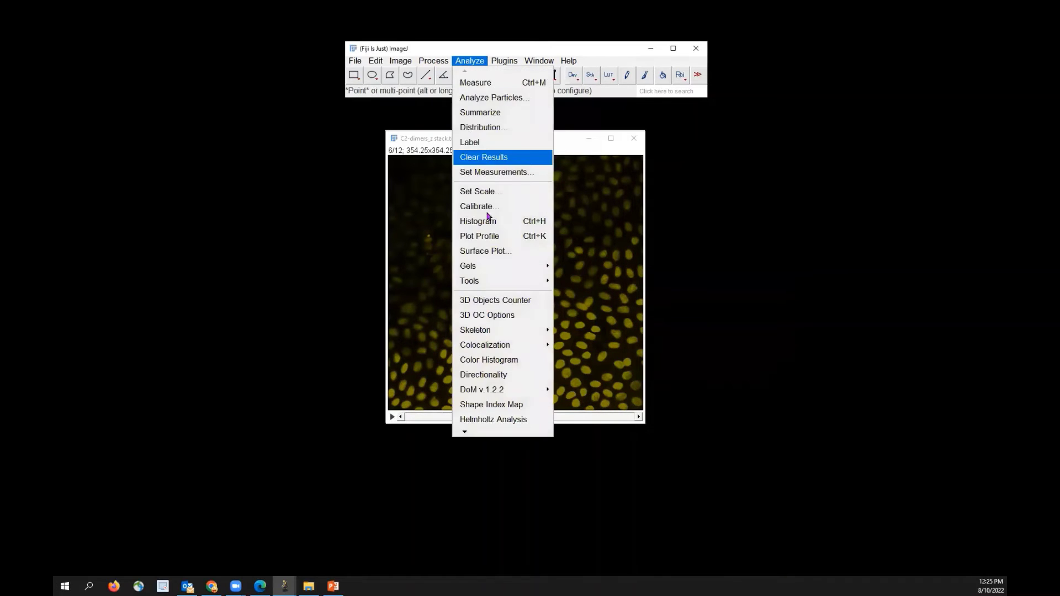
{"action": "left_click", "coordinate": [465, 300]}
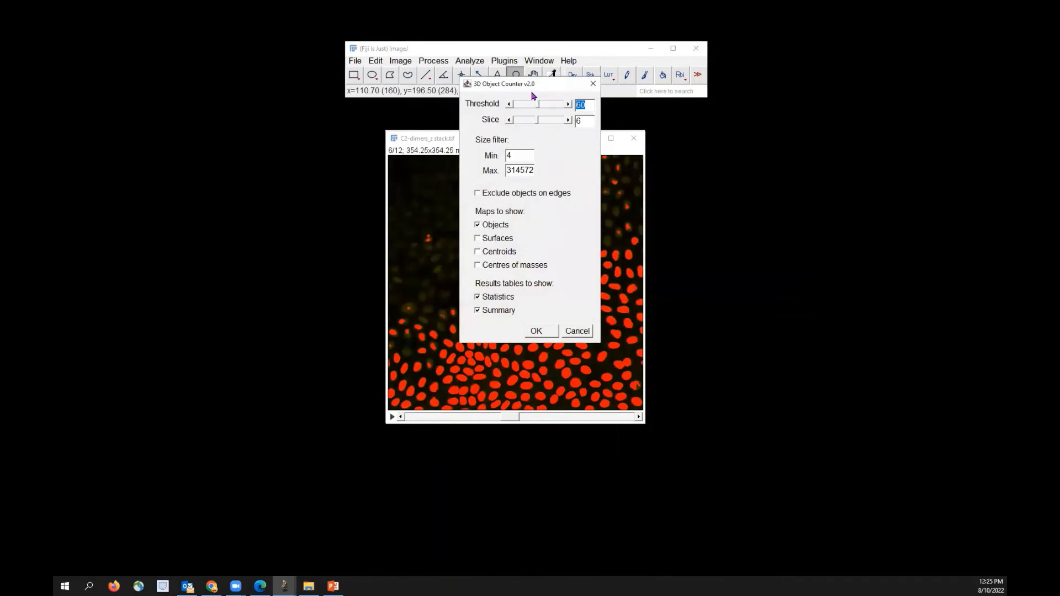
{"action": "left_click_drag", "start_coordinate": [533, 90], "coordinate": [758, 141]}
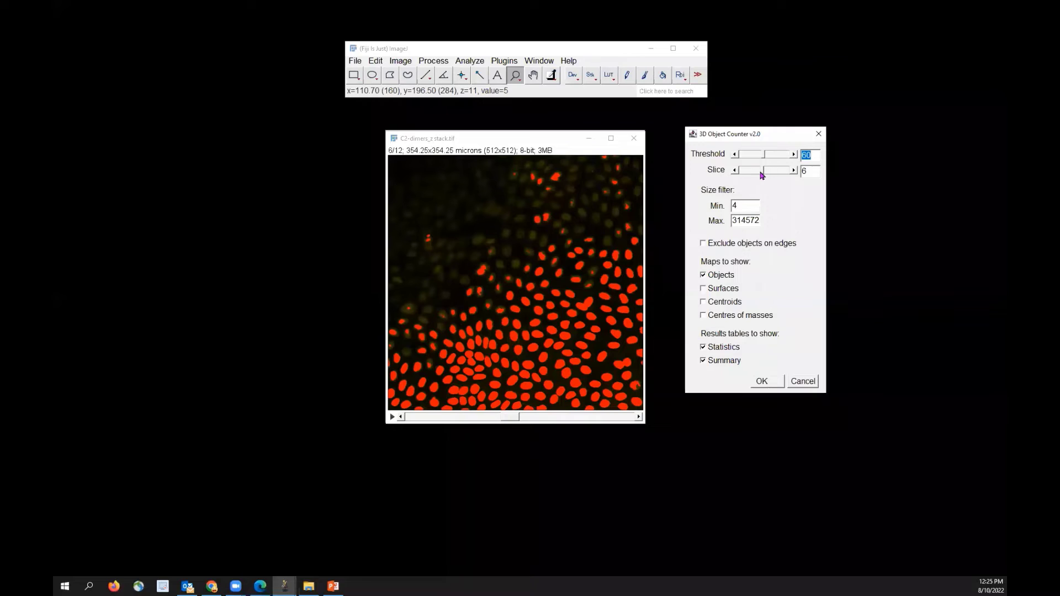
{"action": "left_click_drag", "start_coordinate": [762, 175], "coordinate": [760, 173]}
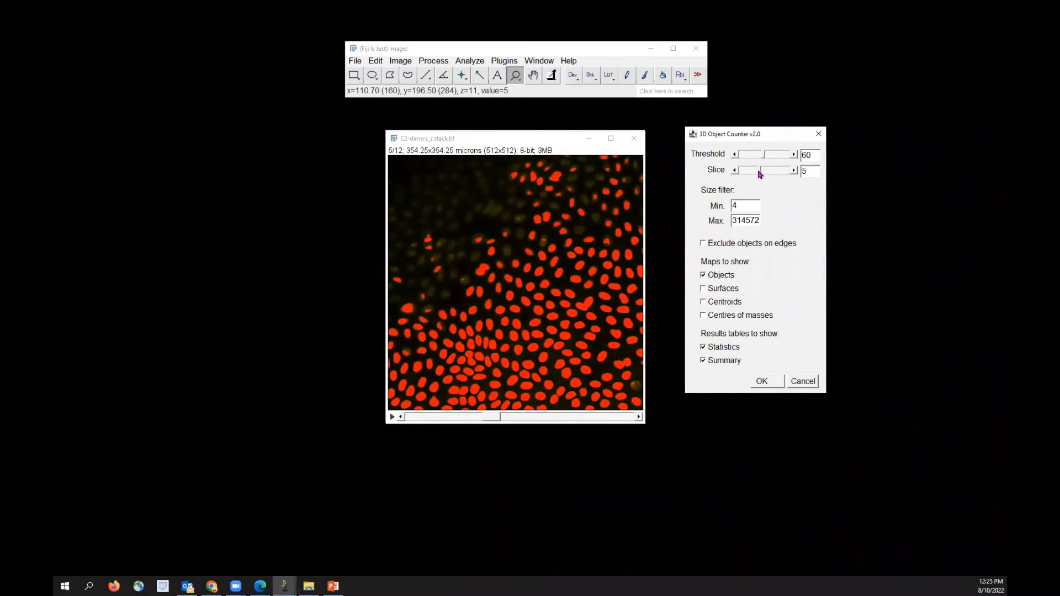
{"action": "left_click", "coordinate": [734, 207]}
{"action": "left_click", "coordinate": [762, 382]}
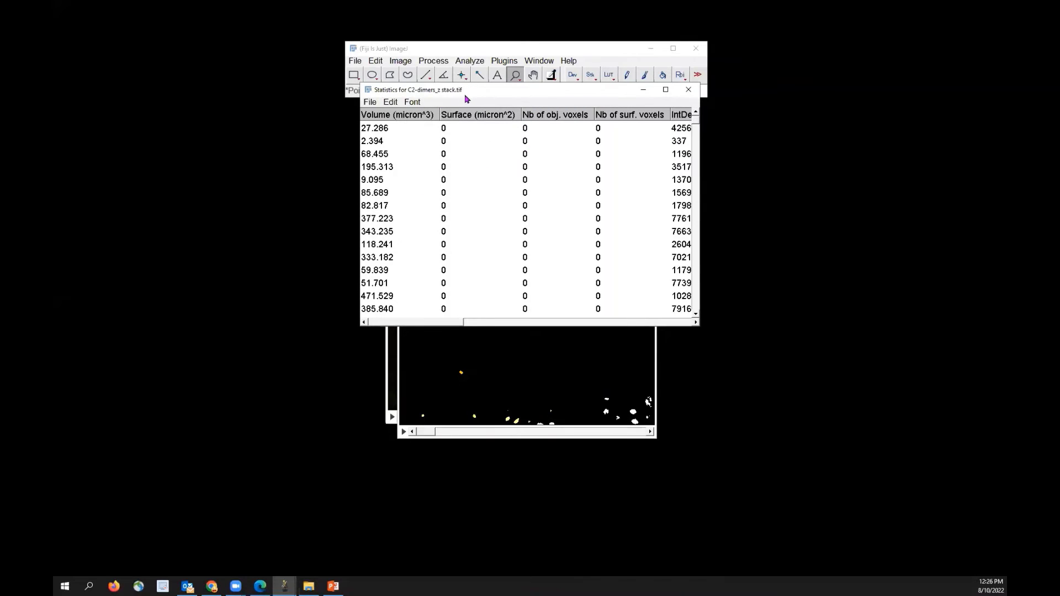
Review the volume, integrated density and mean columns of the C2 stack's statistics table, and close it.
{"action": "left_click_drag", "start_coordinate": [465, 94], "coordinate": [484, 109]}
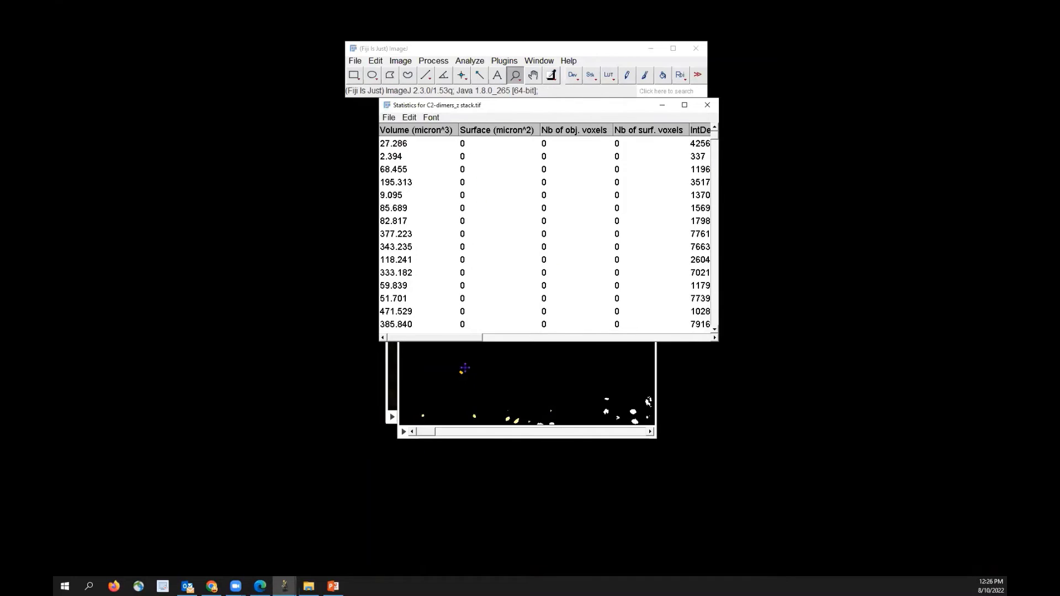
{"action": "left_click_drag", "start_coordinate": [500, 342], "coordinate": [524, 343]}
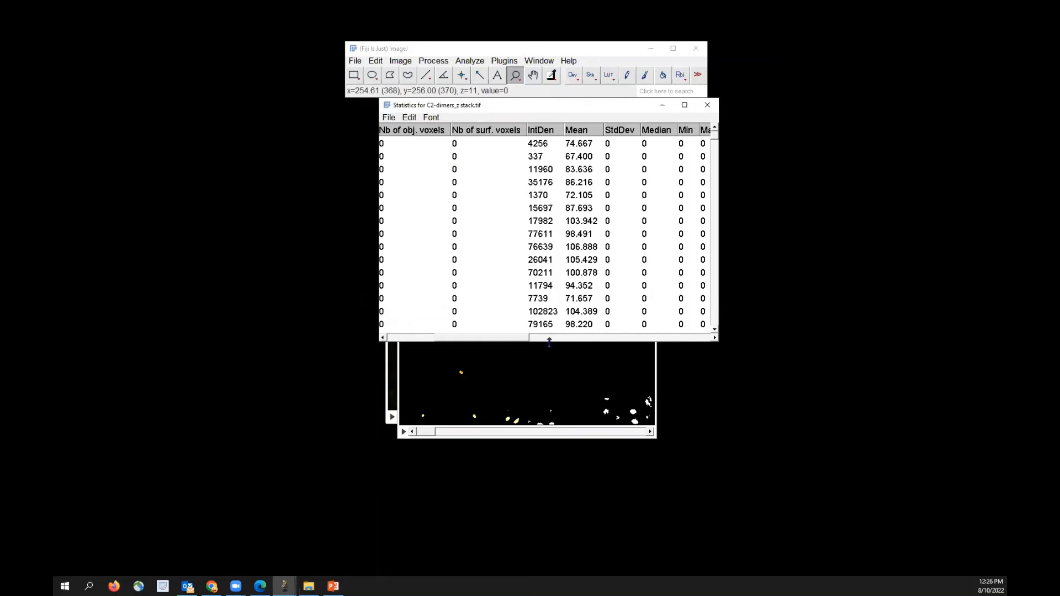
{"action": "mouse_move", "coordinate": [511, 339]}
{"action": "left_mouse_down"}
{"action": "mouse_move", "coordinate": [627, 337]}
{"action": "mouse_move", "coordinate": [486, 340]}
{"action": "mouse_move", "coordinate": [495, 339]}
{"action": "left_mouse_up"}
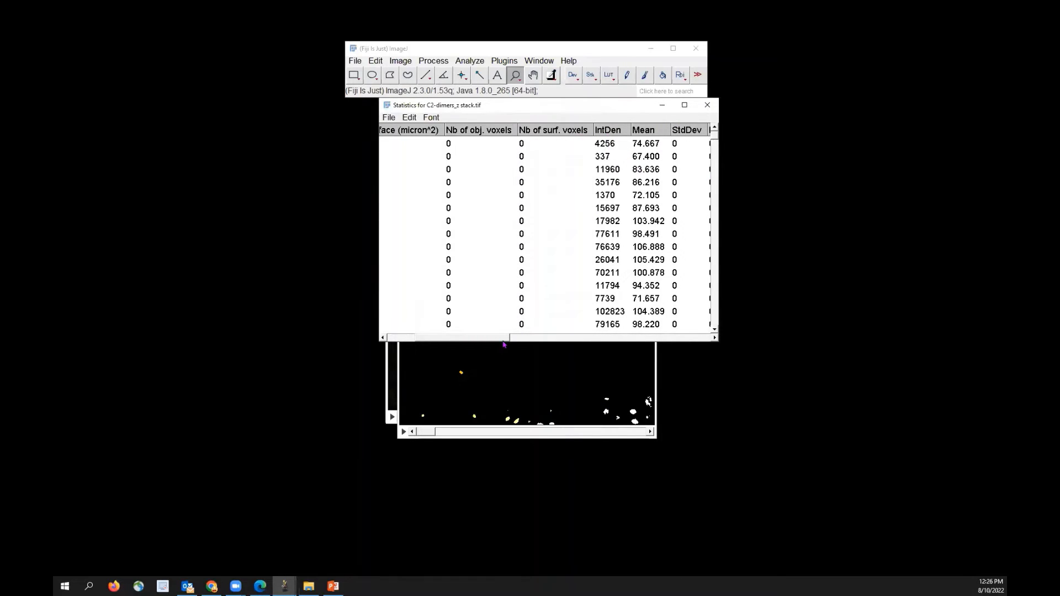
{"action": "left_click_drag", "start_coordinate": [504, 344], "coordinate": [430, 342]}
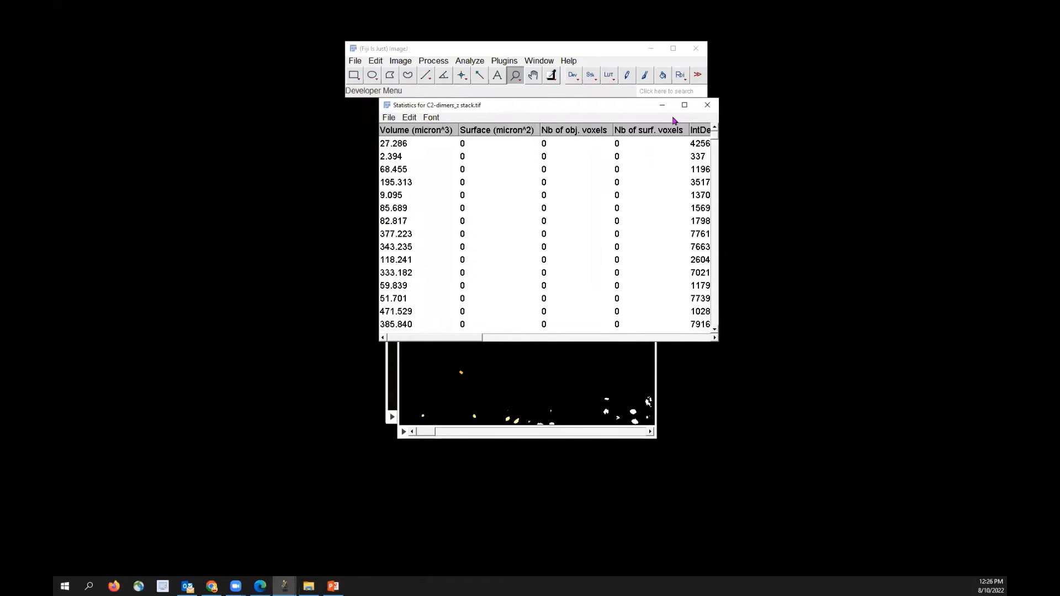
{"action": "left_click", "coordinate": [707, 105]}
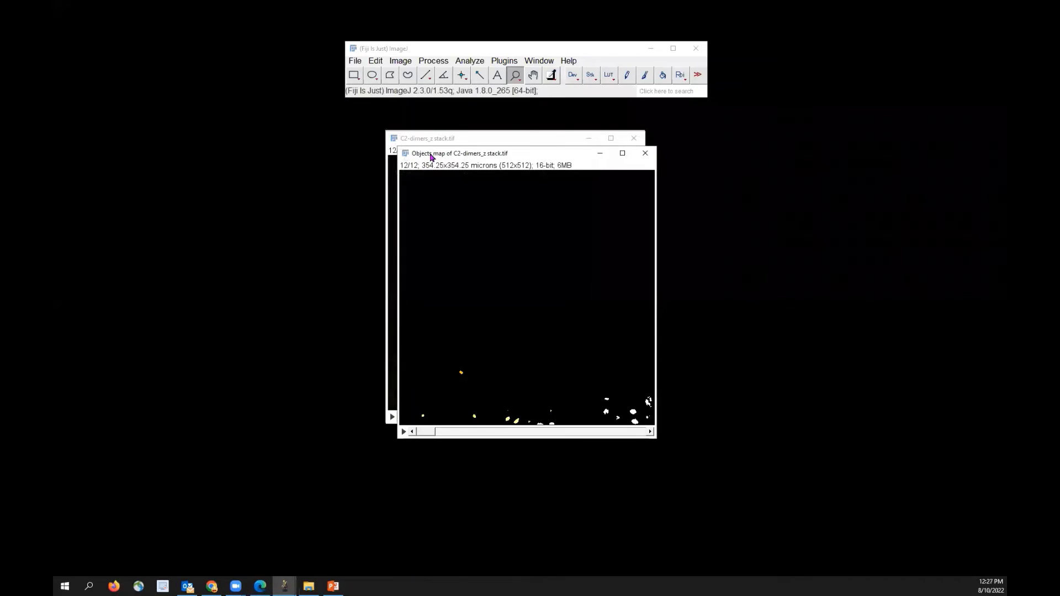
Move the objects map partly clear of the C2 stack and examine its color-coded nuclei at slice 4.
{"action": "left_click_drag", "start_coordinate": [431, 157], "coordinate": [460, 142]}
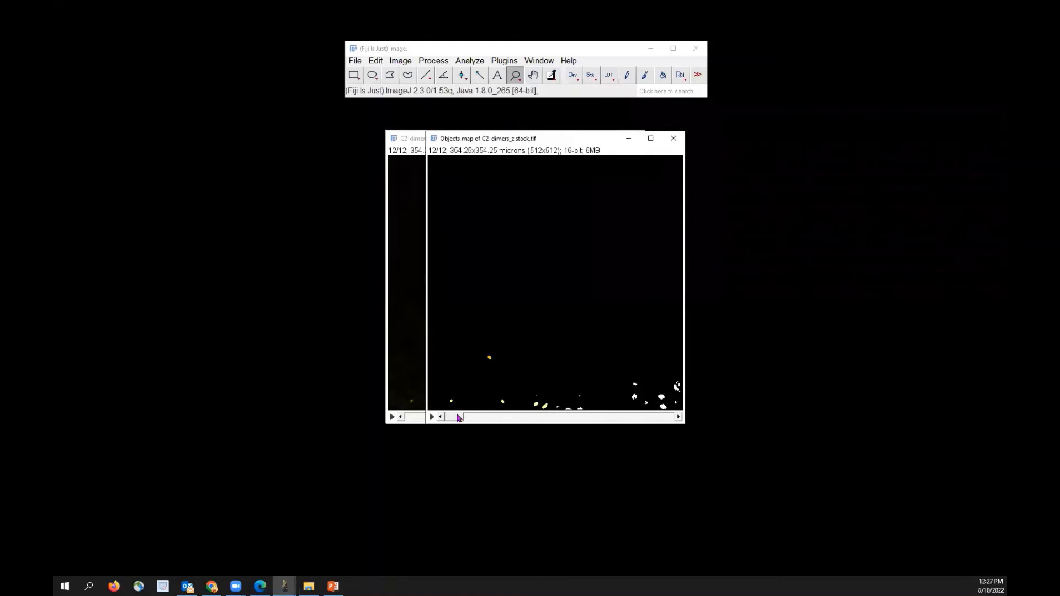
{"action": "left_click_drag", "start_coordinate": [458, 418], "coordinate": [514, 411]}
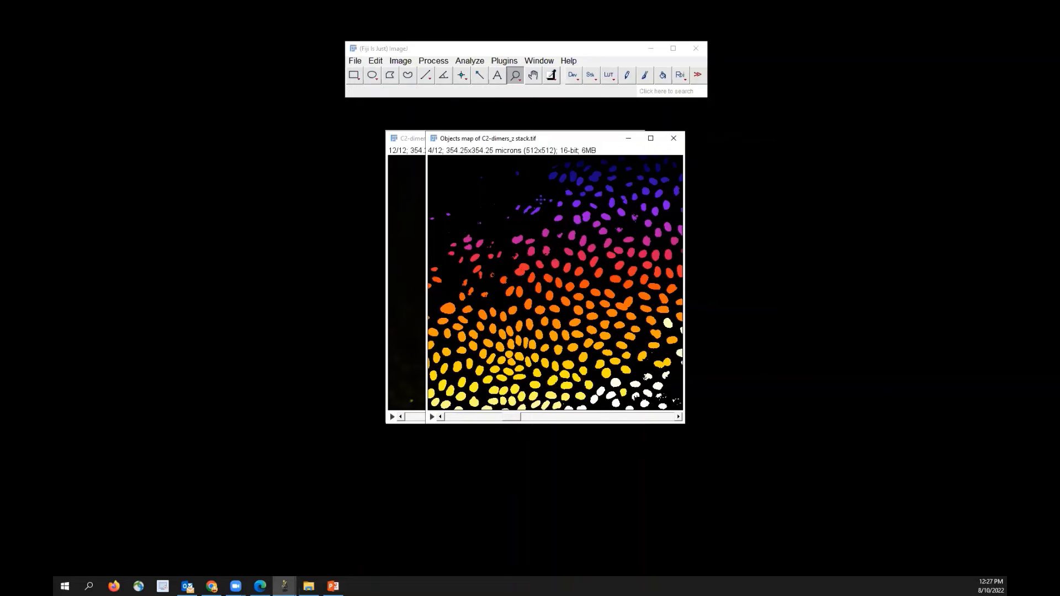
{"action": "left_click_drag", "start_coordinate": [523, 144], "coordinate": [505, 152]}
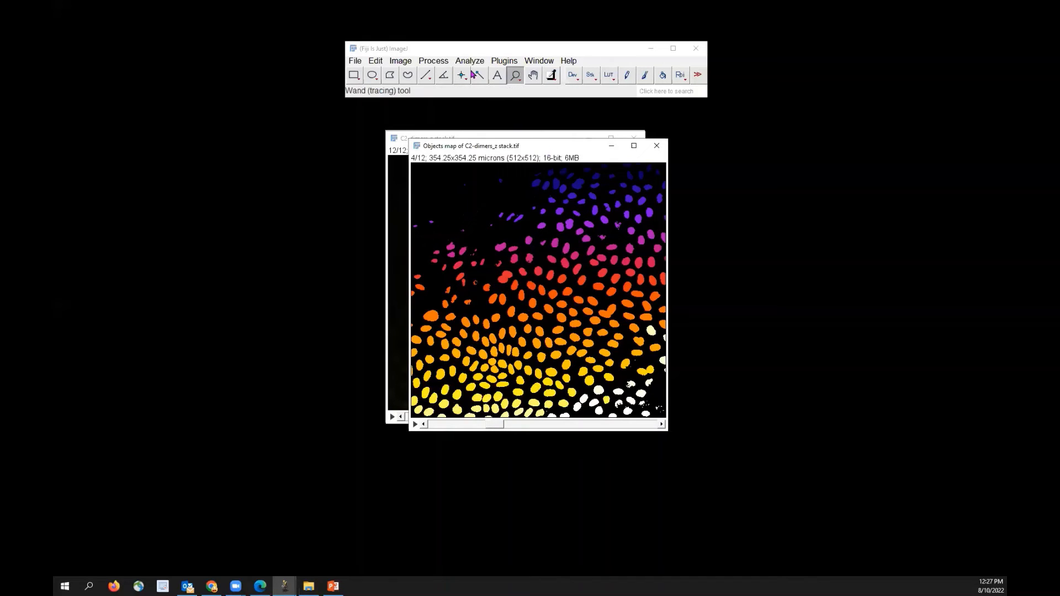
Open the 3D Manager from the 3DSuite plugins and add the C2 objects map, shown at slice 3, to it.
{"action": "left_click", "coordinate": [501, 61]}
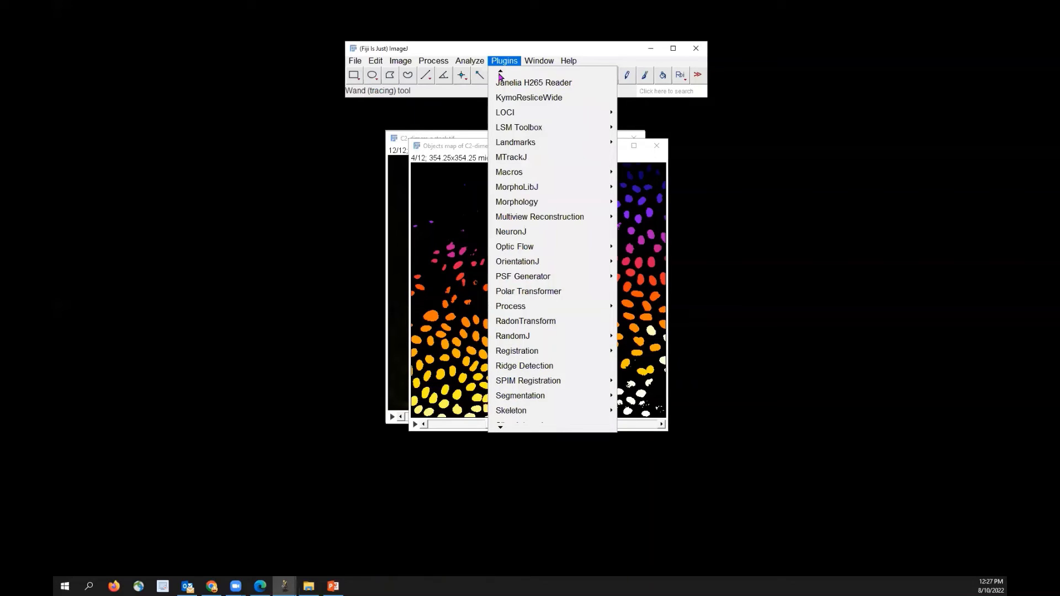
{"action": "mouse_move", "coordinate": [500, 76]}
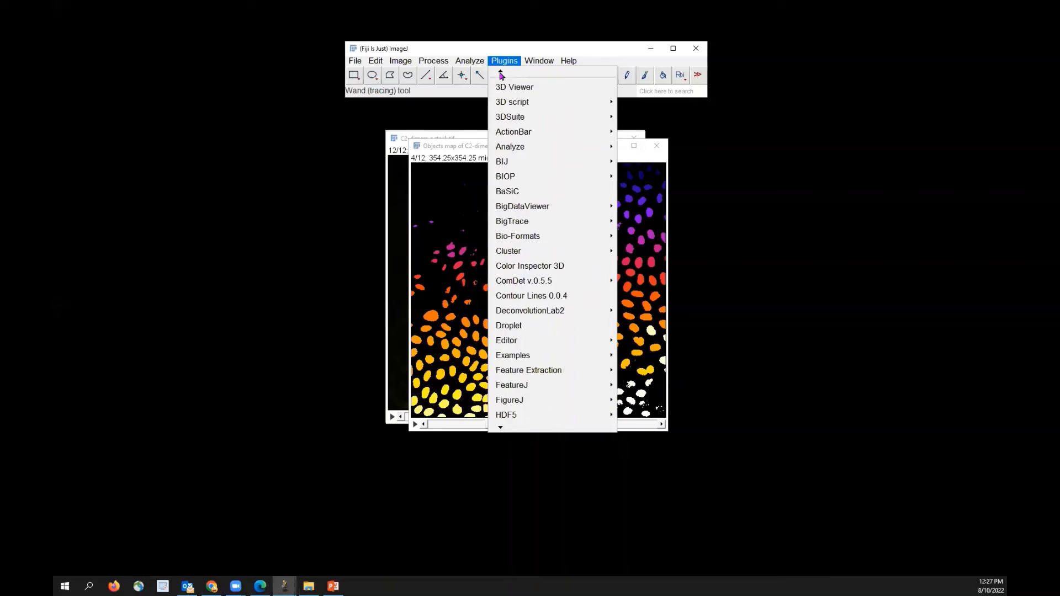
{"action": "mouse_move", "coordinate": [527, 166]}
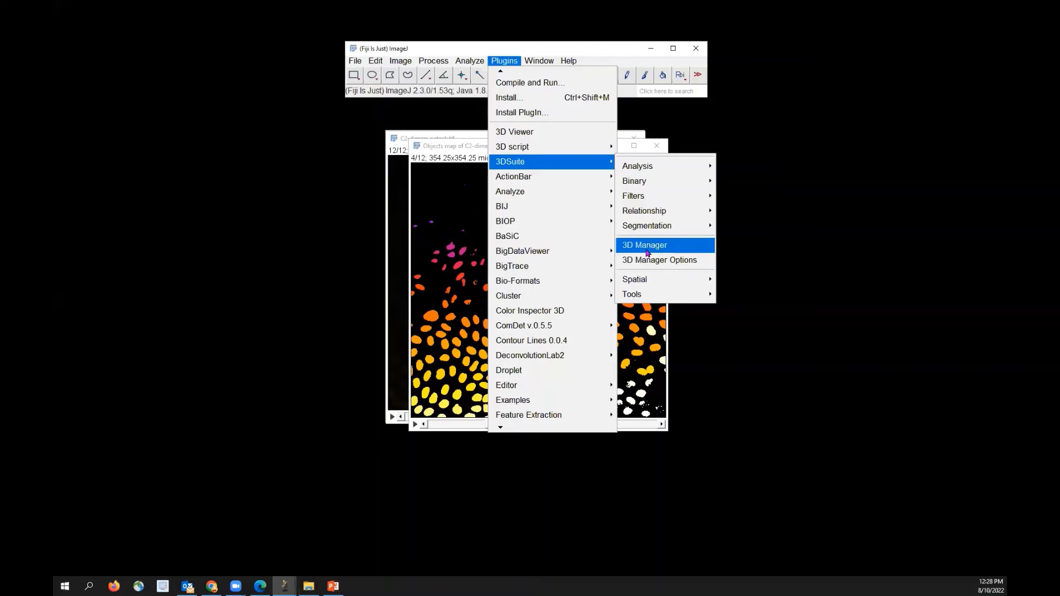
{"action": "left_click", "coordinate": [647, 253]}
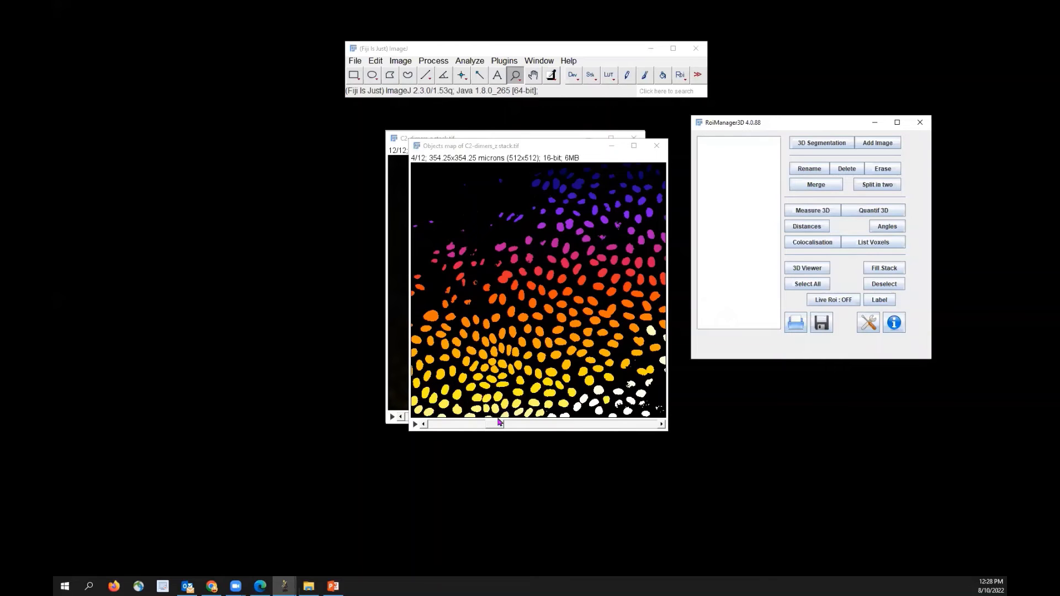
{"action": "mouse_move", "coordinate": [500, 425]}
{"action": "left_mouse_down"}
{"action": "mouse_move", "coordinate": [649, 425]}
{"action": "mouse_move", "coordinate": [486, 424]}
{"action": "left_mouse_up"}
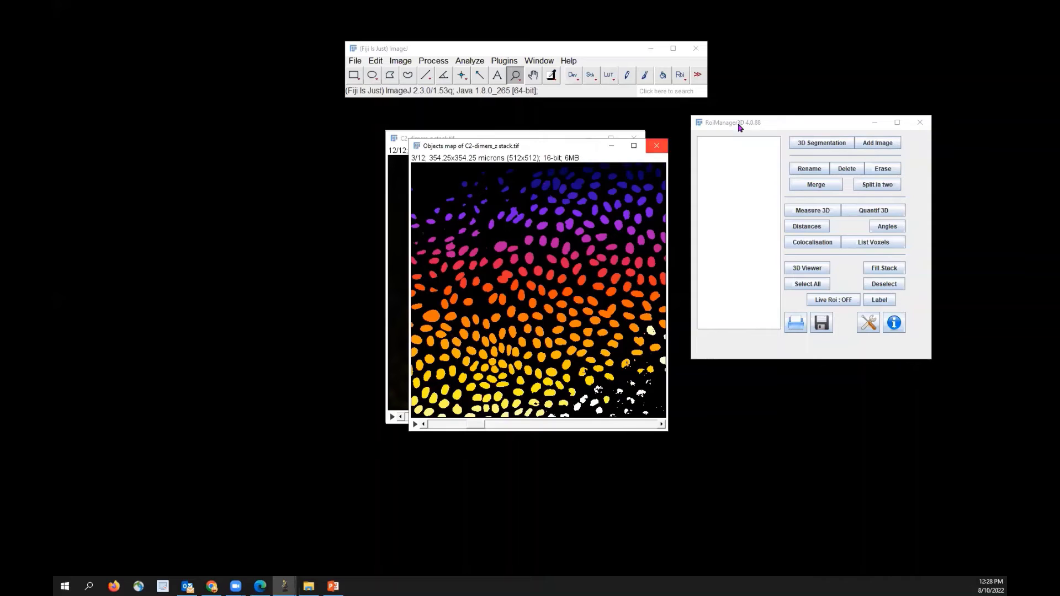
{"action": "left_click", "coordinate": [877, 145]}
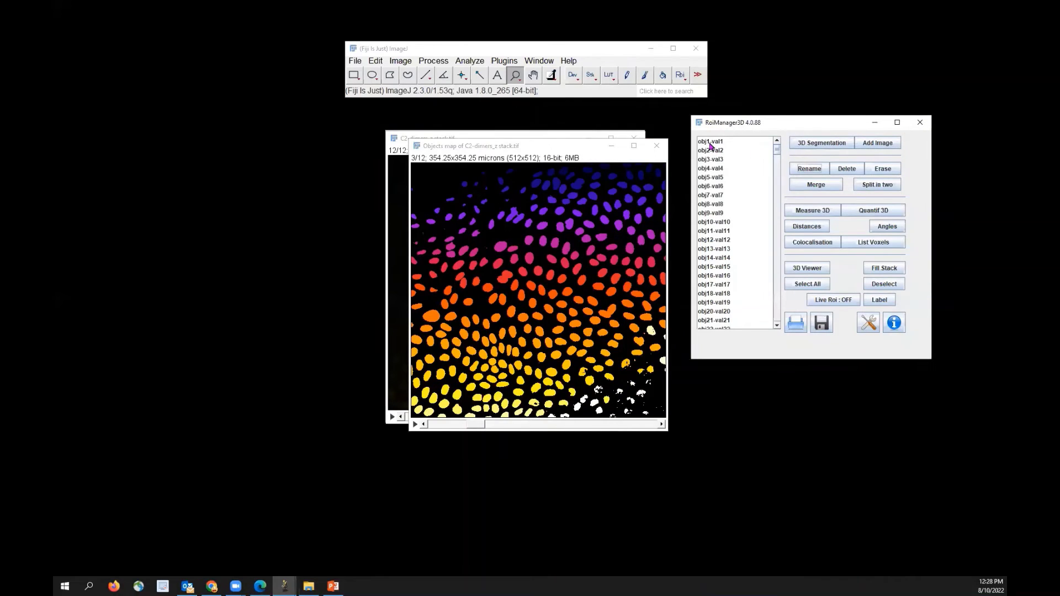
Turn on the live ROI display and select all objects to outline them on the objects map, viewing slice 6.
{"action": "left_click", "coordinate": [838, 304]}
{"action": "left_click", "coordinate": [814, 289]}
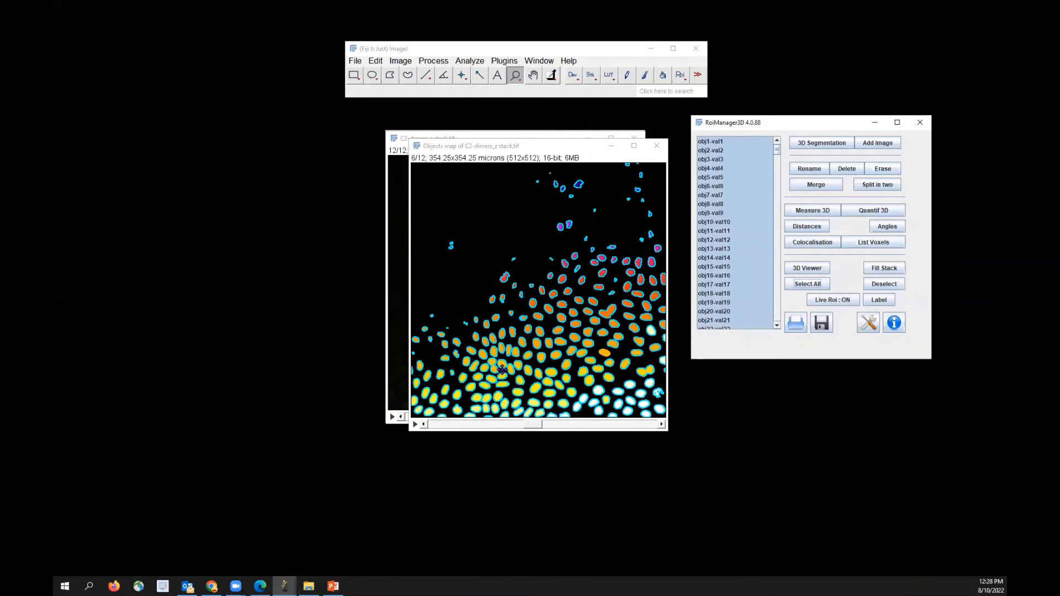
{"action": "mouse_move", "coordinate": [547, 424]}
{"action": "left_mouse_down"}
{"action": "mouse_move", "coordinate": [612, 428]}
{"action": "mouse_move", "coordinate": [445, 421]}
{"action": "mouse_move", "coordinate": [536, 424]}
{"action": "left_mouse_up"}
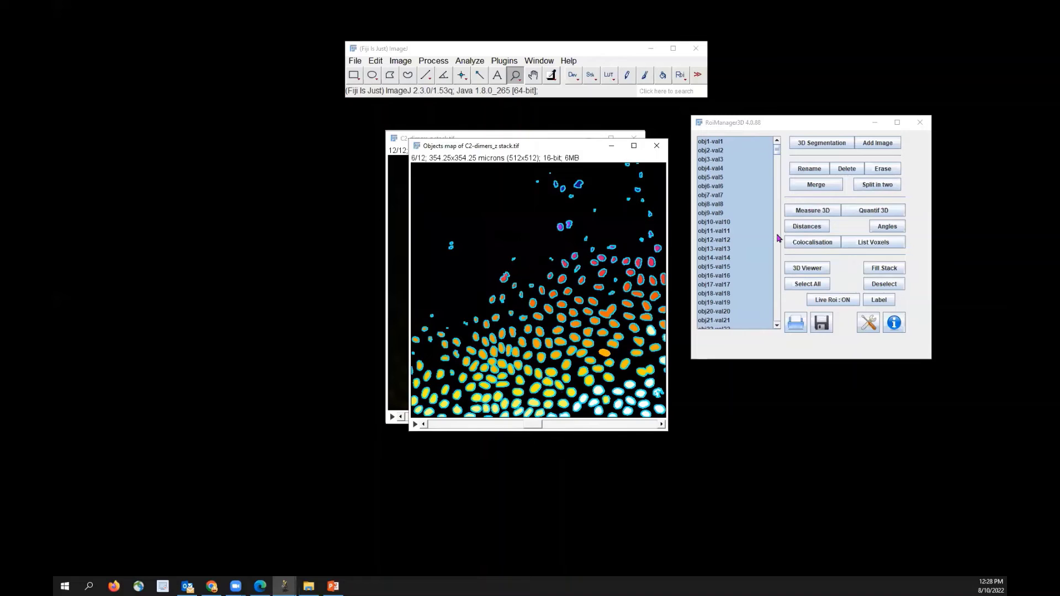
Accept the 3D Manager's measurement options and run Measure 3D on all objects, reviewing the volume columns before closing the table.
{"action": "left_click", "coordinate": [868, 324]}
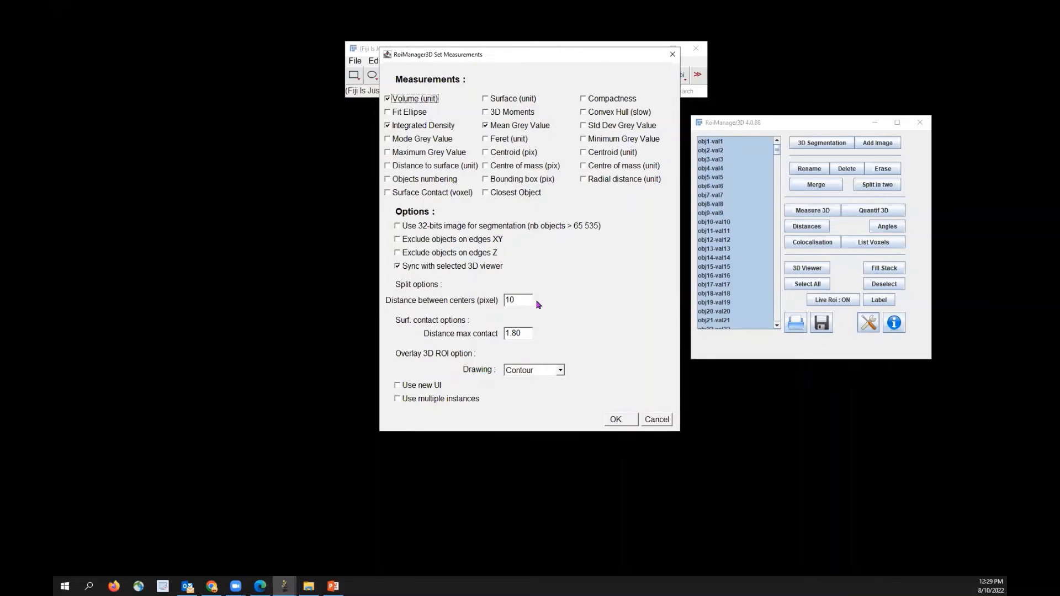
{"action": "left_click", "coordinate": [617, 421]}
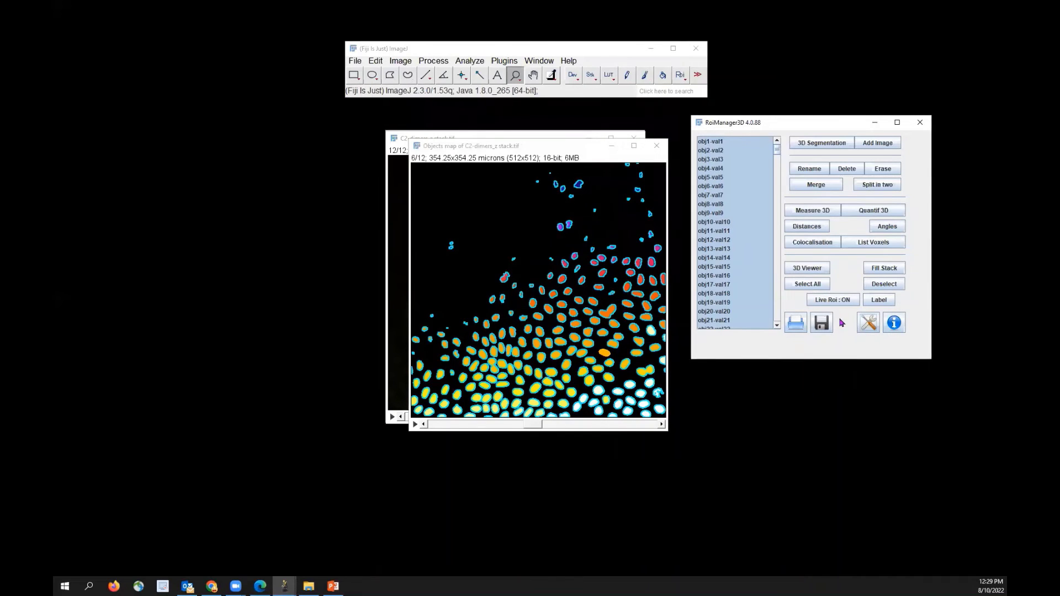
{"action": "left_click", "coordinate": [819, 213]}
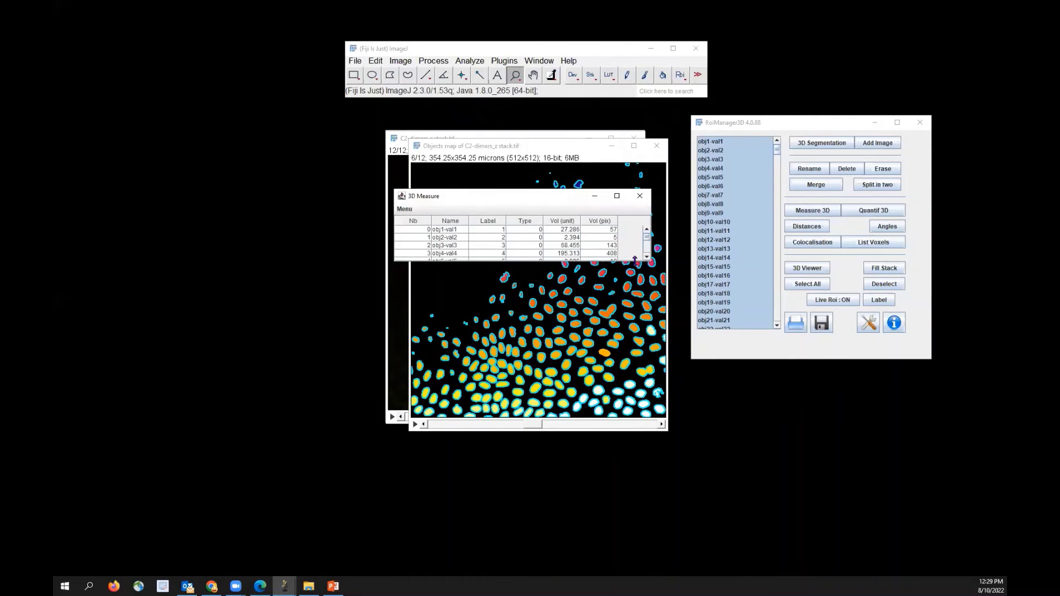
{"action": "left_click_drag", "start_coordinate": [635, 260], "coordinate": [599, 423]}
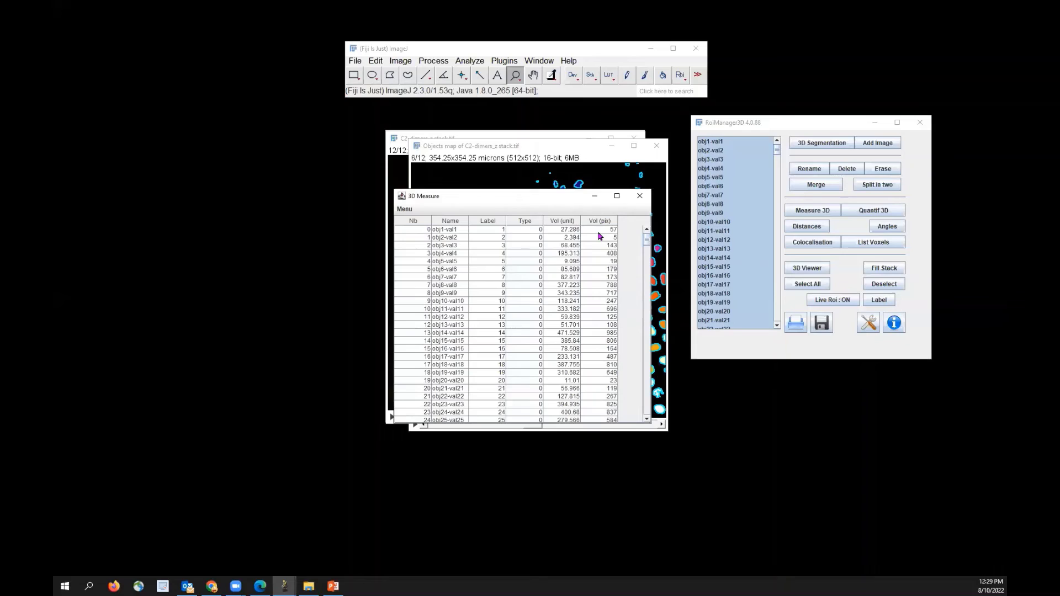
{"action": "left_click", "coordinate": [640, 195]}
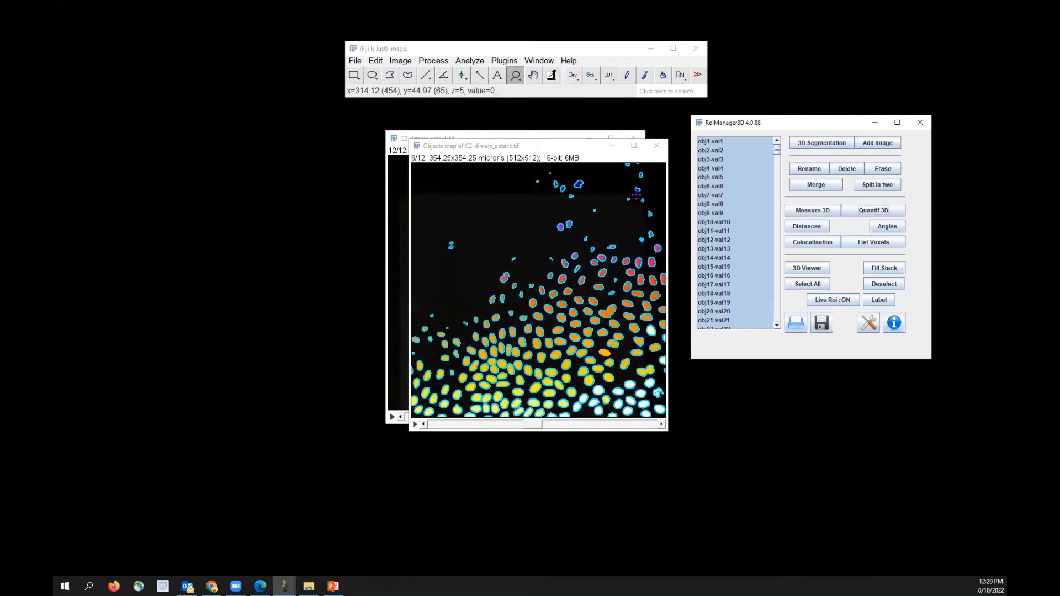
Run Quantif 3D on all objects of the objects map, review the IntDen and Mean columns, and close the table.
{"action": "left_click", "coordinate": [873, 213]}
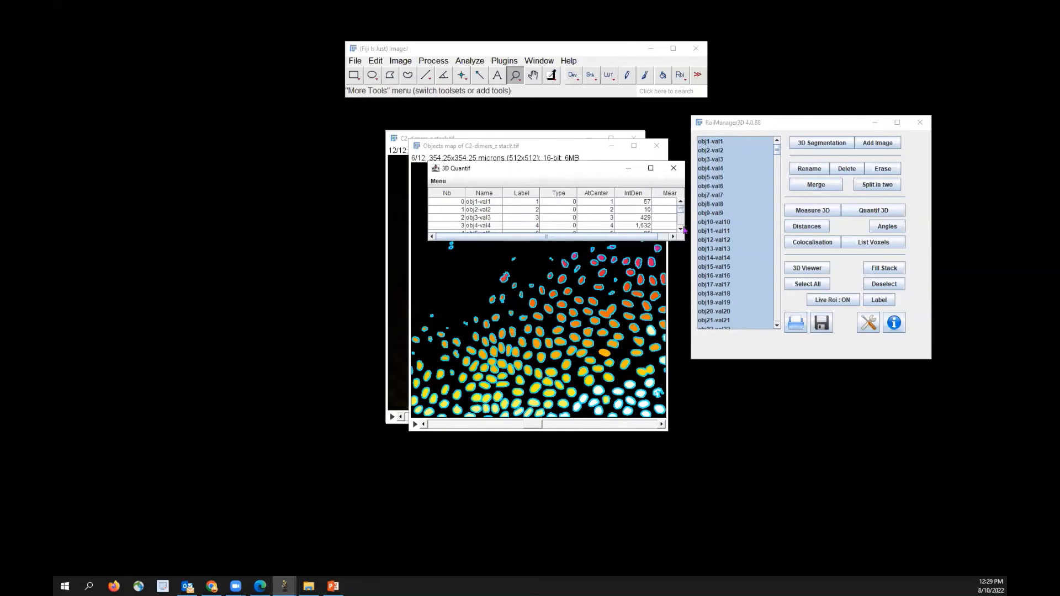
{"action": "left_click", "coordinate": [650, 237]}
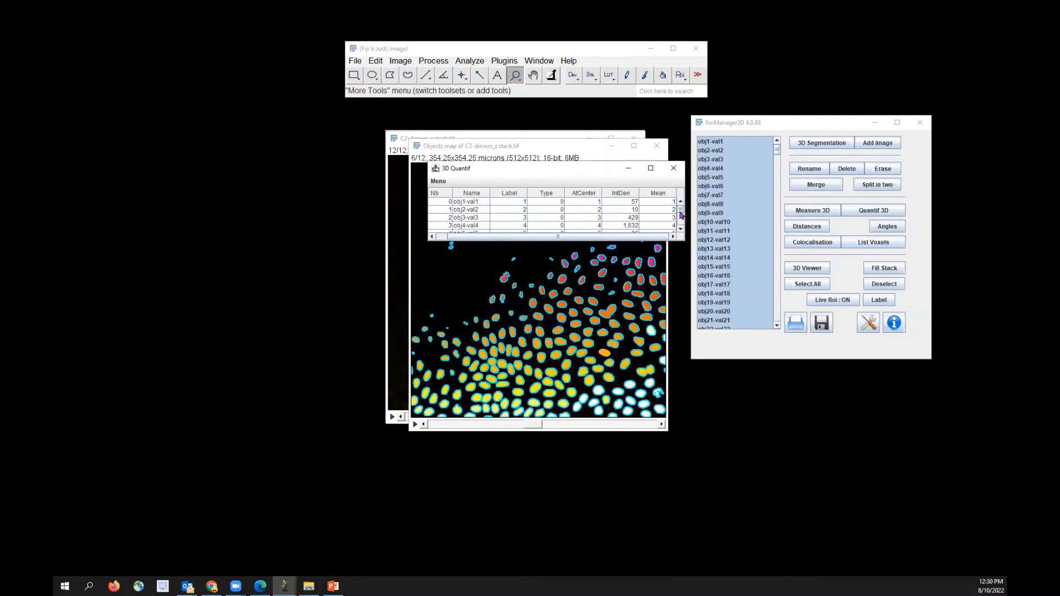
{"action": "left_click_drag", "start_coordinate": [681, 212], "coordinate": [678, 229]}
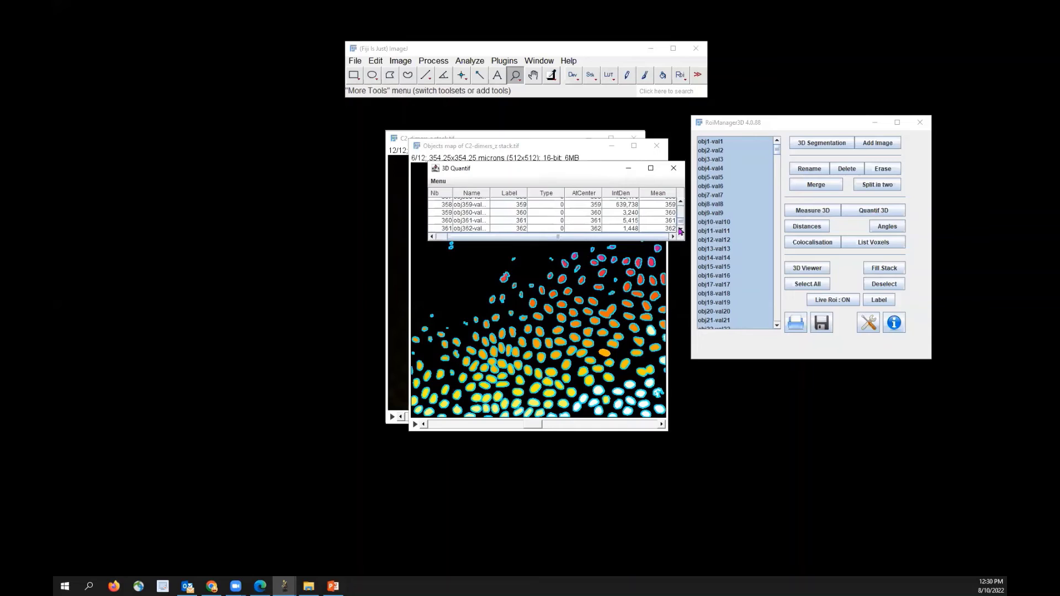
{"action": "left_click_drag", "start_coordinate": [680, 227], "coordinate": [688, 188]}
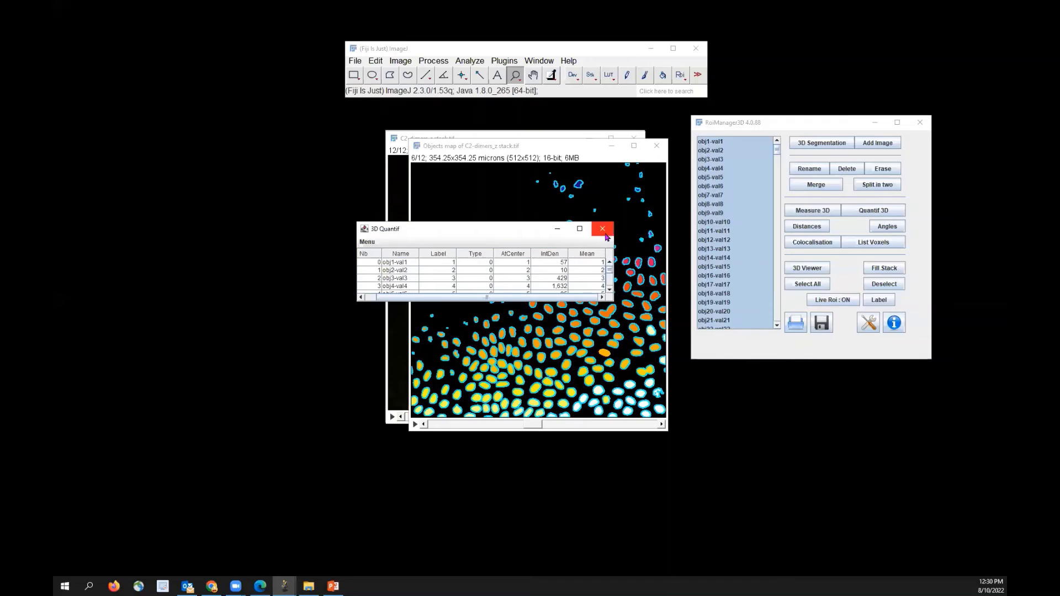
{"action": "left_click", "coordinate": [604, 233]}
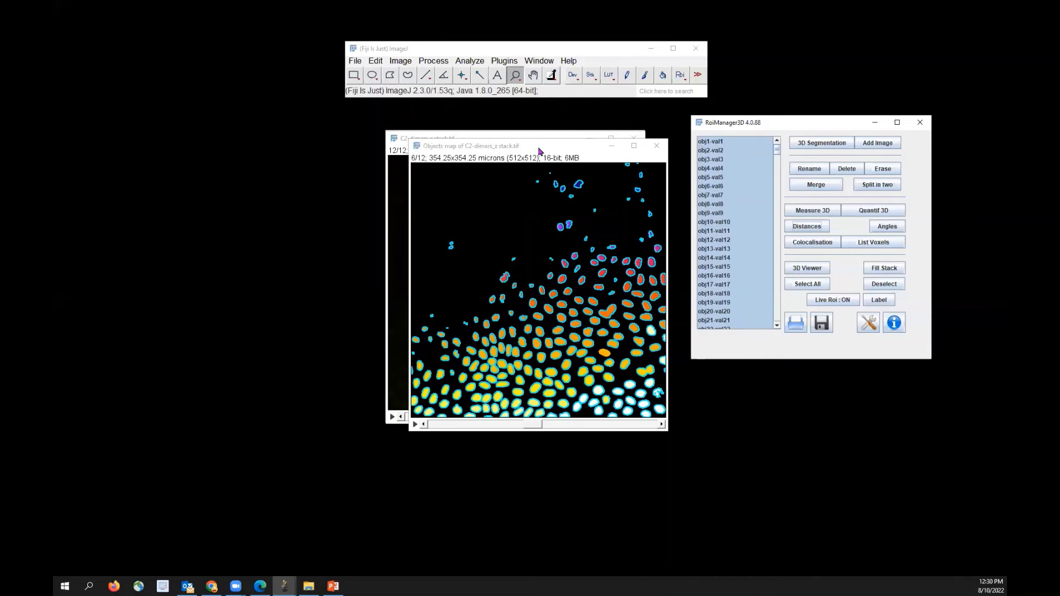
Move the objects map aside and bring the C2 stack in front of it.
{"action": "left_click_drag", "start_coordinate": [540, 151], "coordinate": [470, 189]}
{"action": "left_click", "coordinate": [487, 140]}
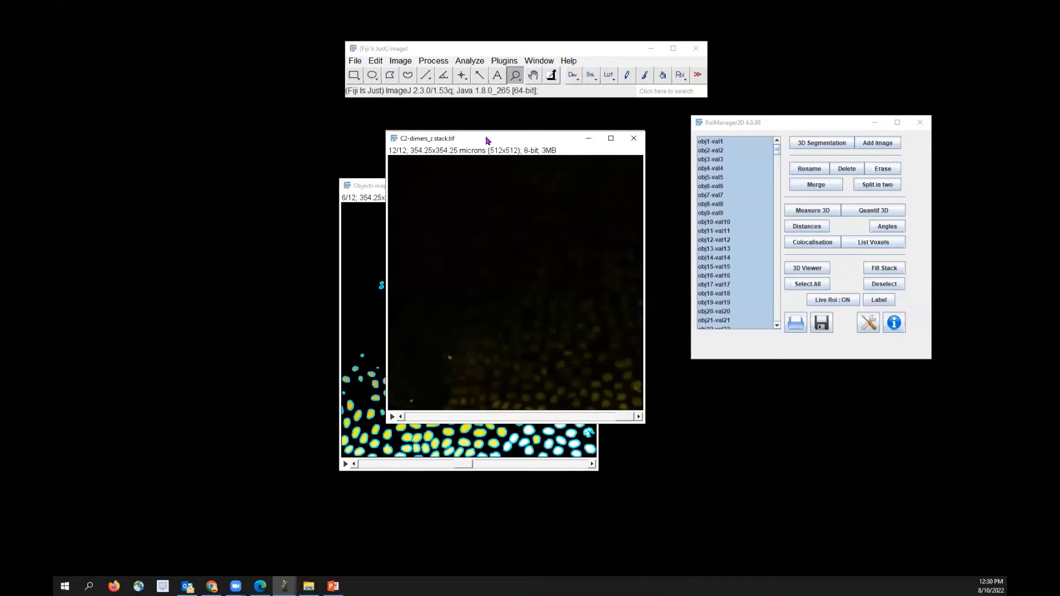
{"action": "left_click_drag", "start_coordinate": [487, 140], "coordinate": [494, 136]}
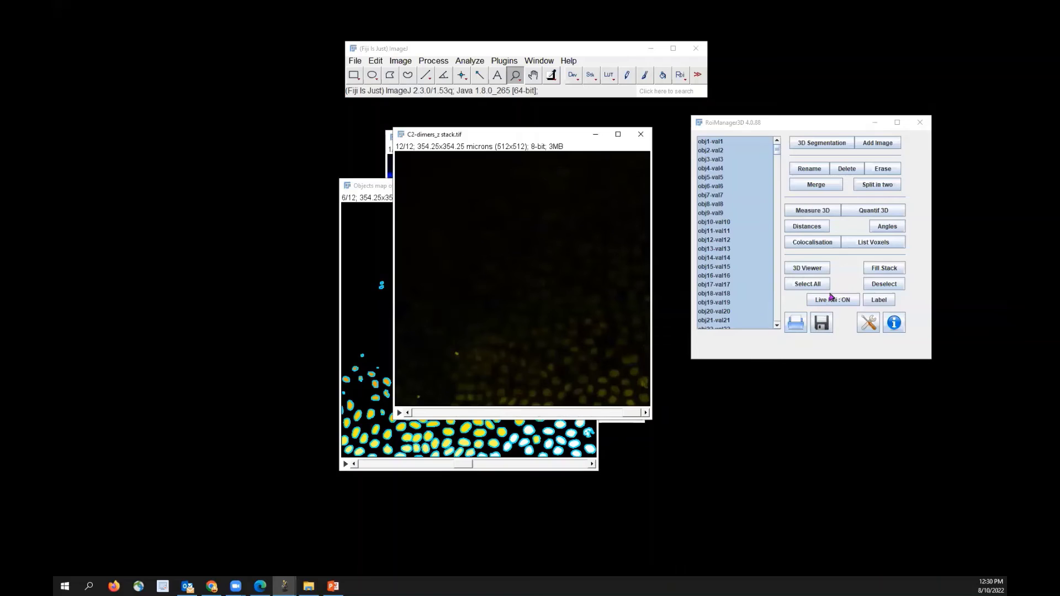
Restart the live ROI display and reselect all objects to overlay their contours on the C2 stack, checking slice 2.
{"action": "left_click", "coordinate": [819, 300]}
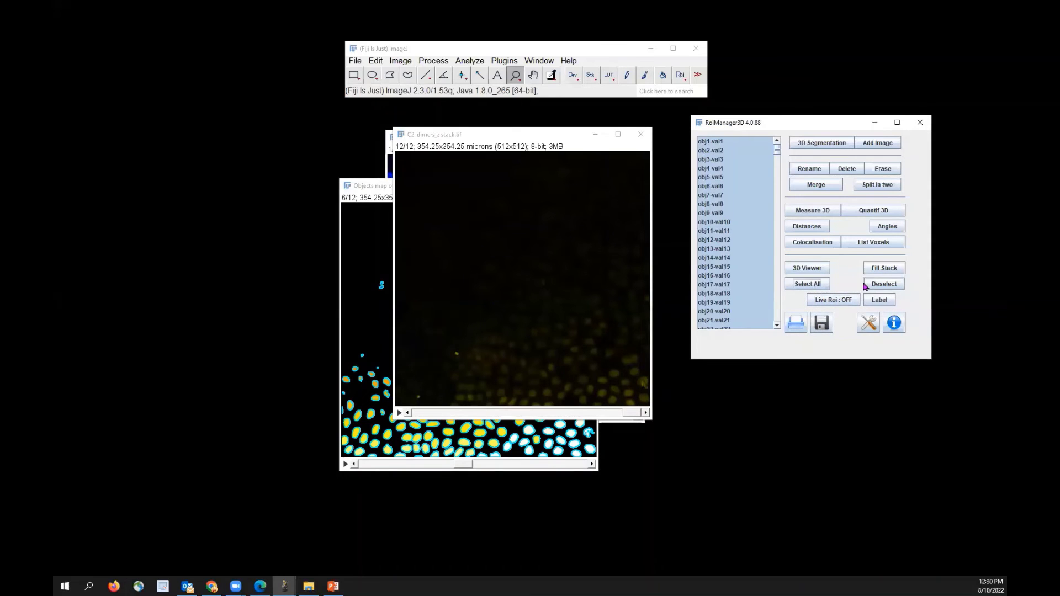
{"action": "left_click", "coordinate": [884, 284]}
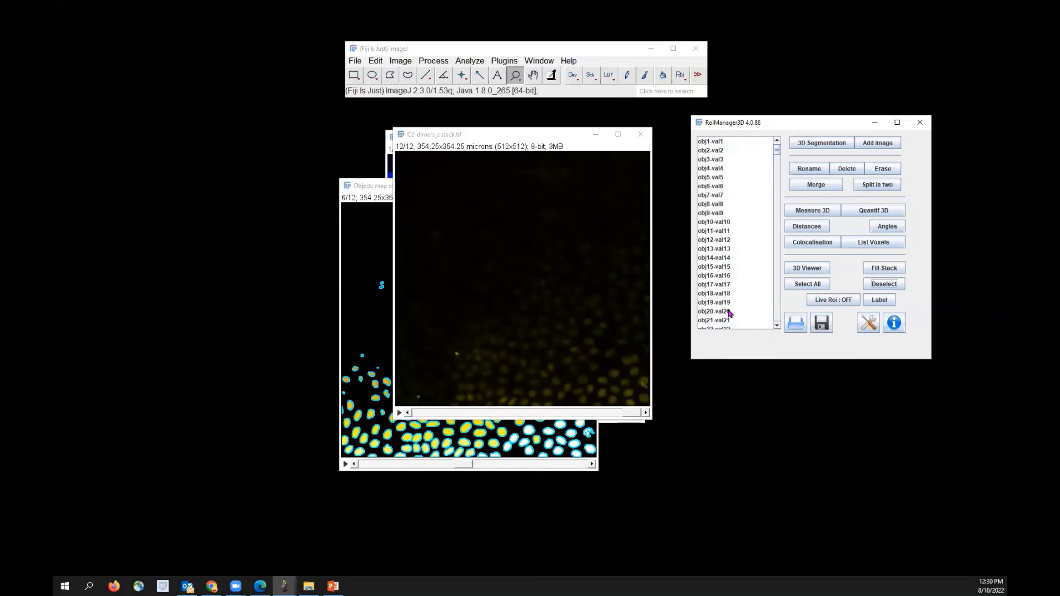
{"action": "left_click", "coordinate": [848, 302]}
{"action": "left_click", "coordinate": [801, 286]}
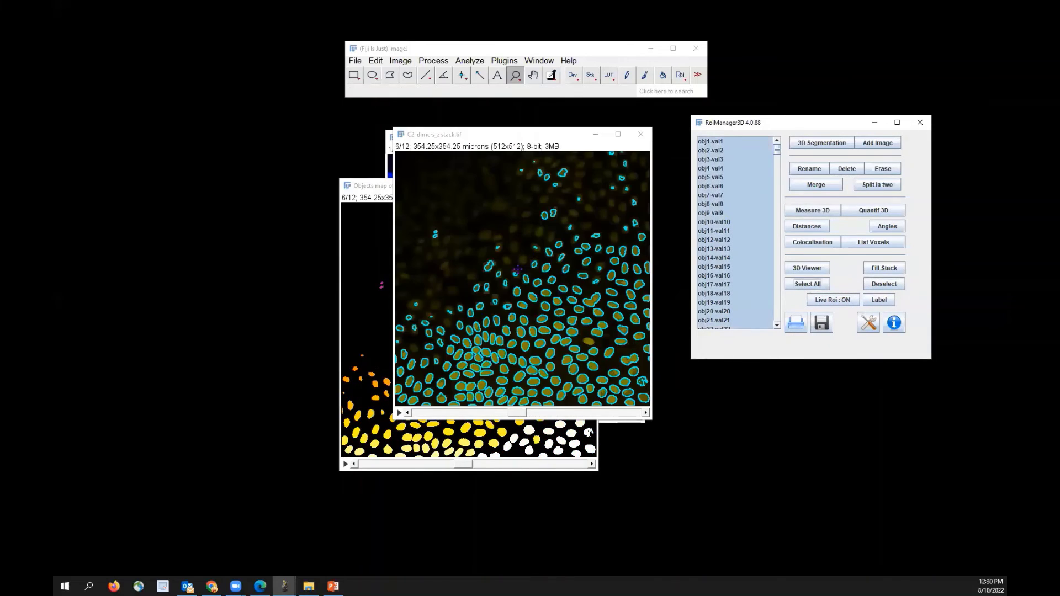
{"action": "left_click_drag", "start_coordinate": [523, 413], "coordinate": [433, 414]}
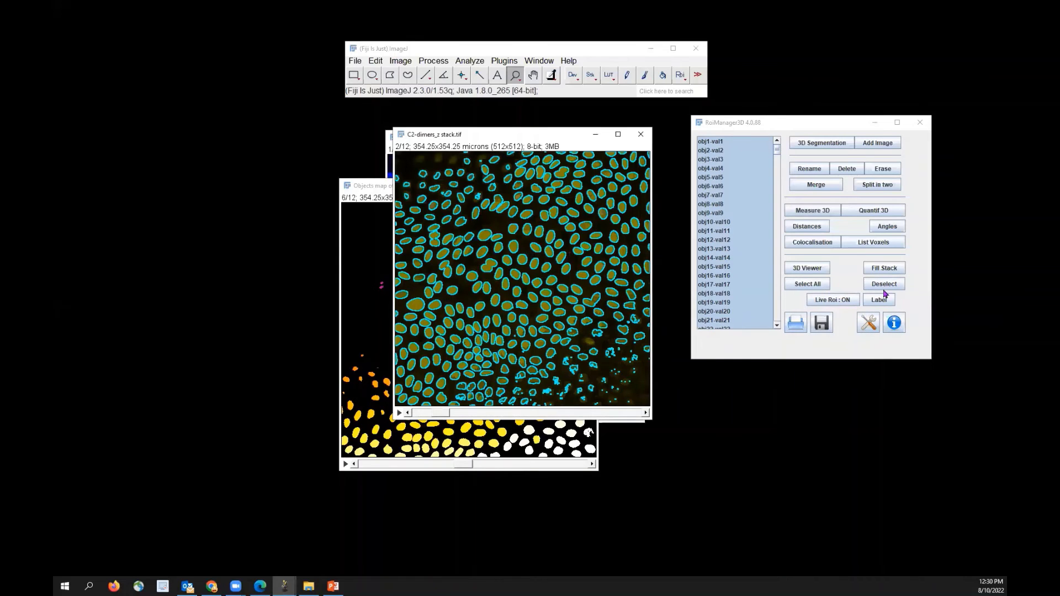
Clear the selection of all objects and select only obj14-val14 in the 3D Manager.
{"action": "left_click", "coordinate": [884, 284]}
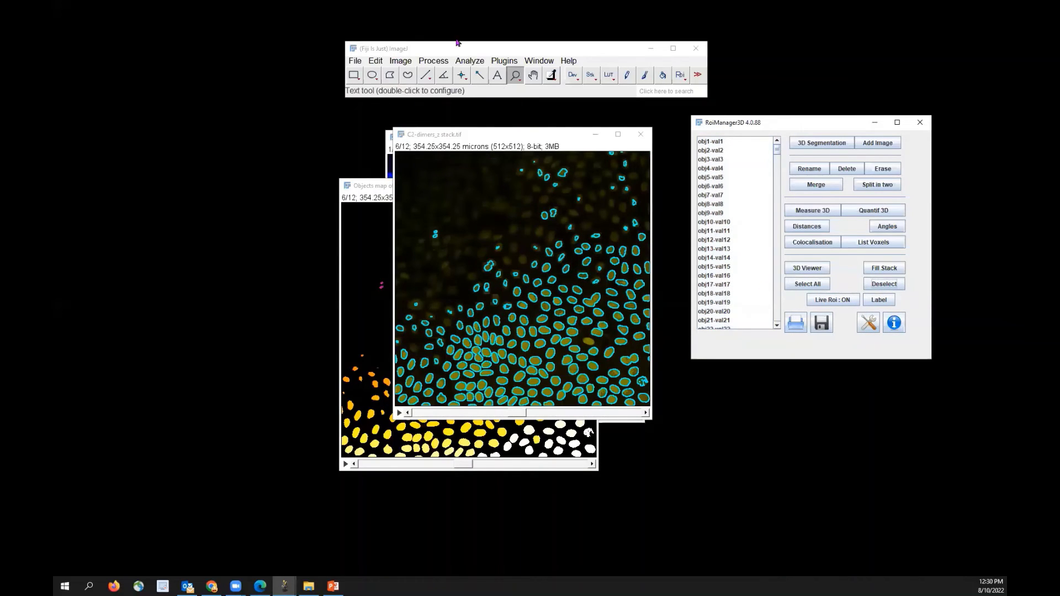
{"action": "left_click", "coordinate": [354, 75]}
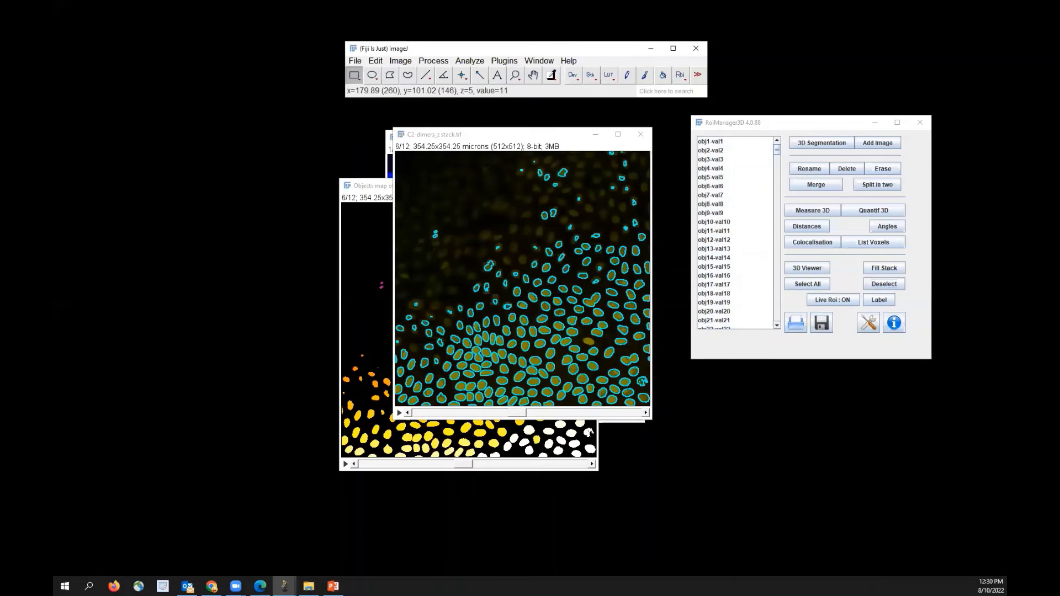
{"action": "left_click", "coordinate": [607, 259]}
{"action": "left_click", "coordinate": [715, 257]}
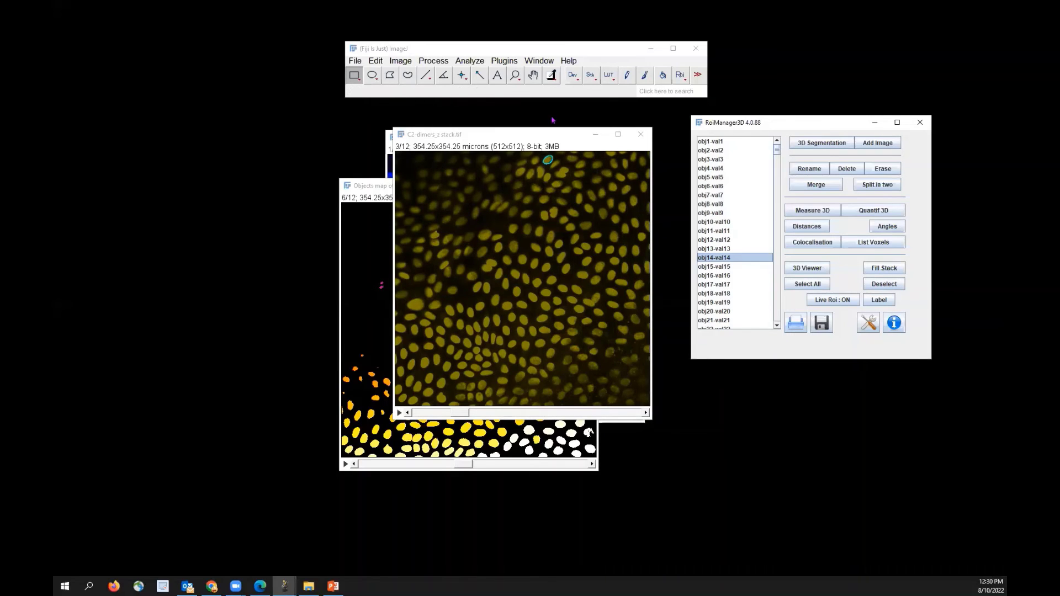
Magnify the outlined nucleus in the C2 stack to 800% and examine its contour at slice 5 and slice 1.
{"action": "left_click", "coordinate": [516, 76]}
{"action": "left_click", "coordinate": [551, 162]}
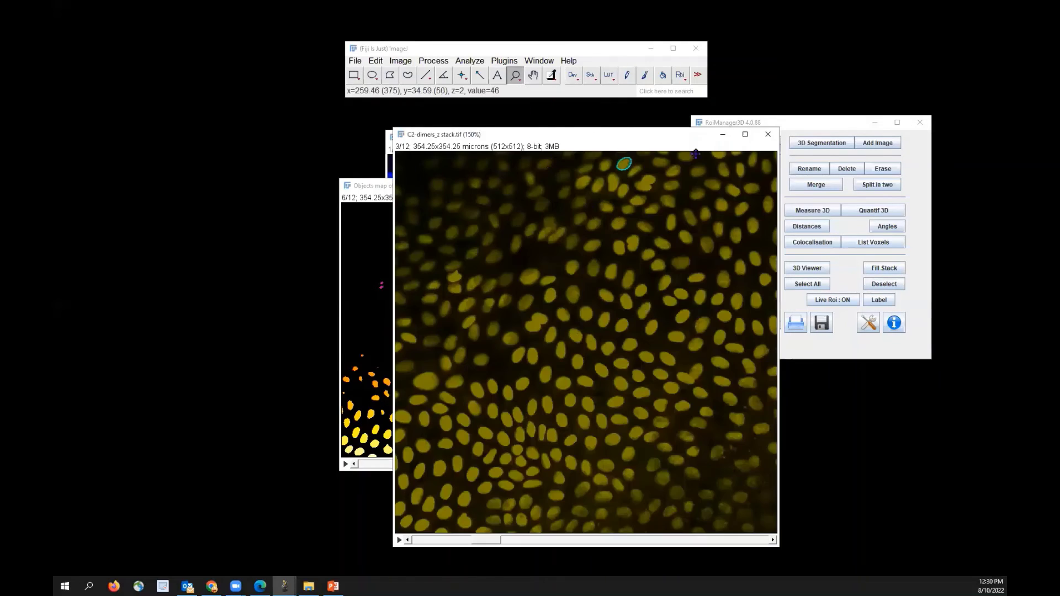
{"action": "left_click", "coordinate": [628, 160]}
{"action": "left_click", "coordinate": [607, 169]}
{"action": "left_click", "coordinate": [599, 171]}
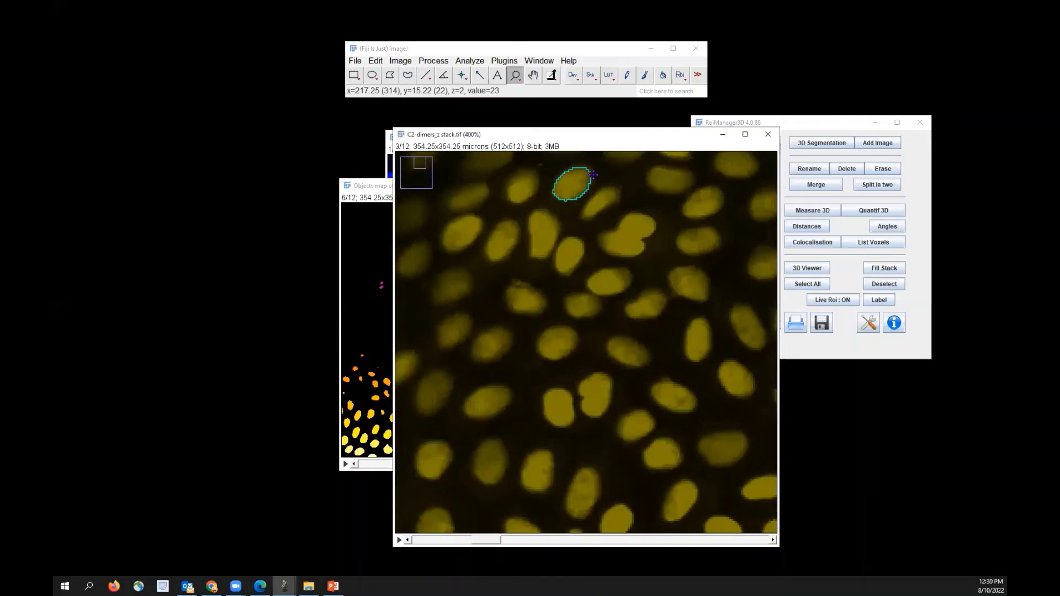
{"action": "left_click", "coordinate": [591, 174]}
{"action": "left_click", "coordinate": [591, 174]}
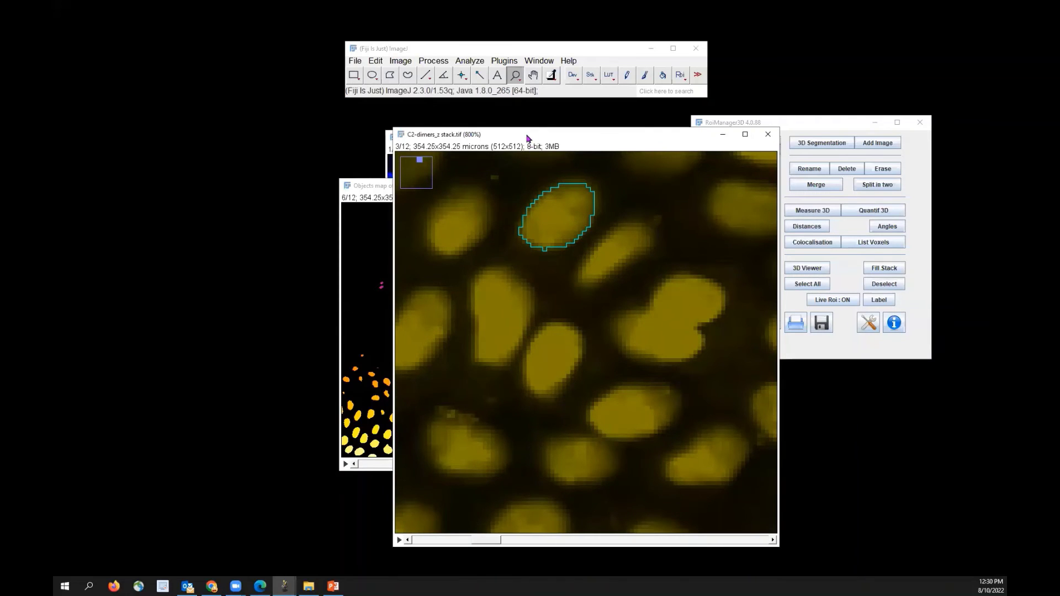
{"action": "left_click_drag", "start_coordinate": [527, 139], "coordinate": [449, 111]}
{"action": "left_click_drag", "start_coordinate": [419, 514], "coordinate": [478, 507]}
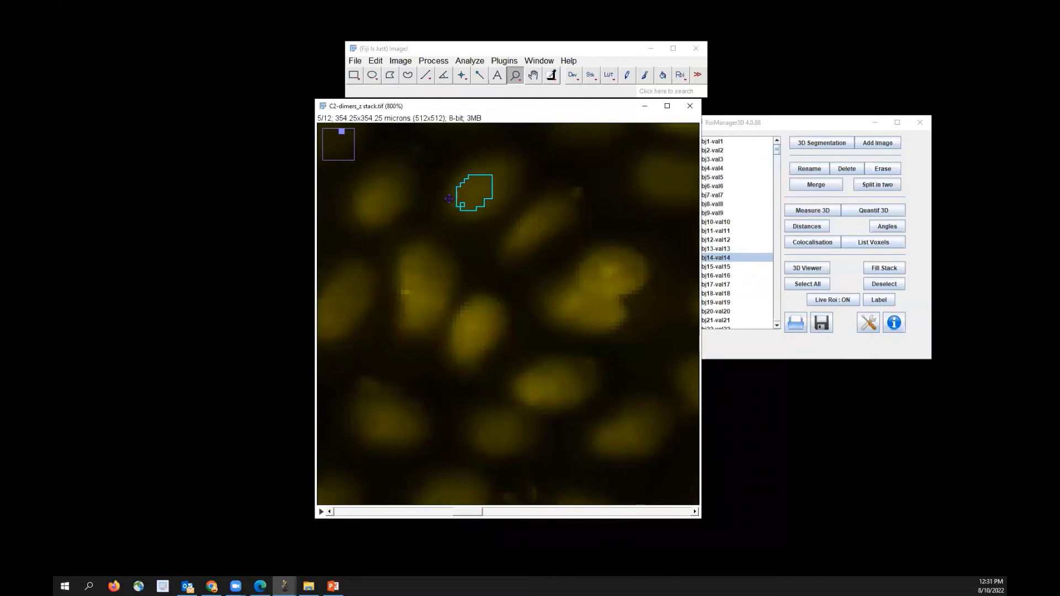
{"action": "left_click_drag", "start_coordinate": [477, 517], "coordinate": [338, 509]}
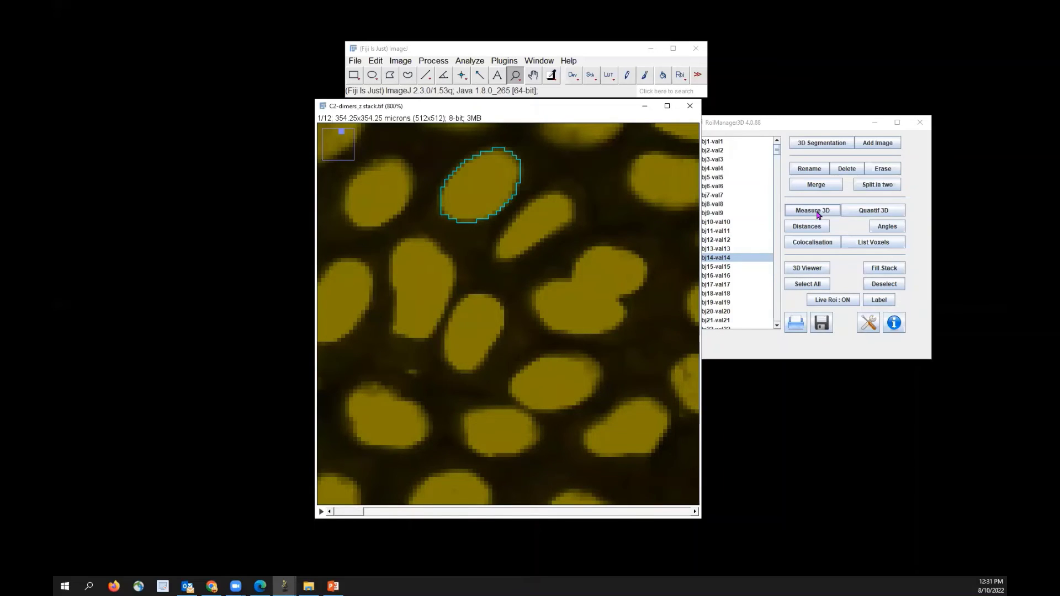
Display obj14-val14 in the 3D Viewer, rotate it to show its depth, and move the viewer clear of the 3D Manager.
{"action": "left_click", "coordinate": [808, 270]}
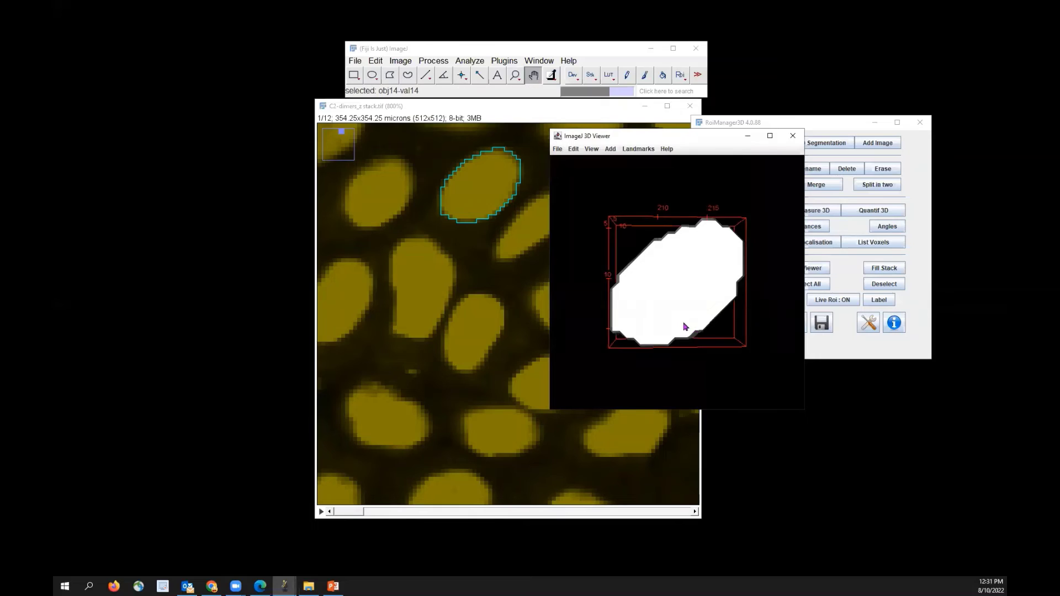
{"action": "left_click_drag", "start_coordinate": [686, 325], "coordinate": [676, 229]}
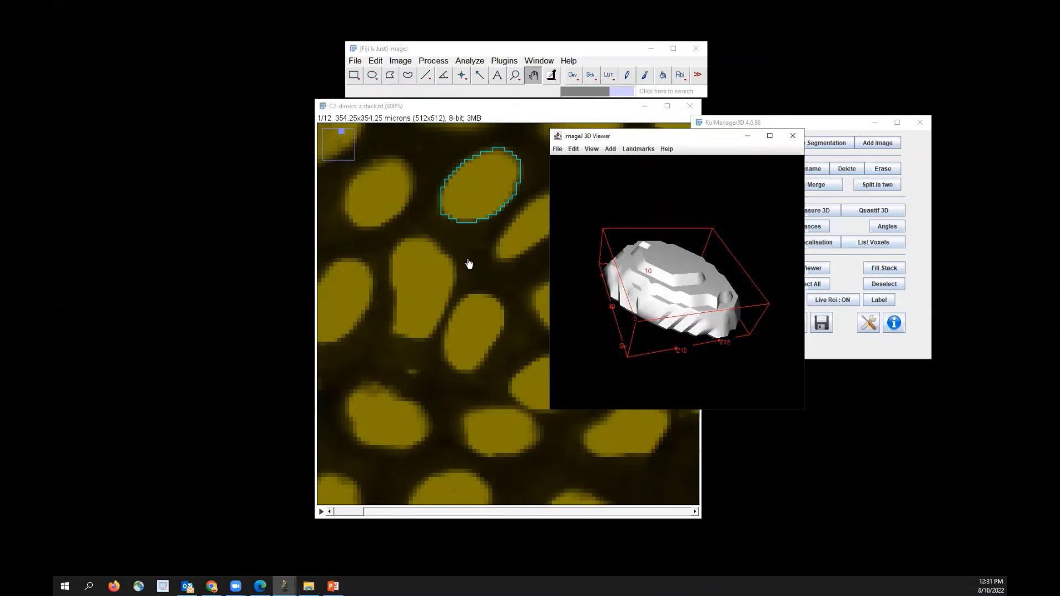
{"action": "left_click_drag", "start_coordinate": [627, 137], "coordinate": [413, 174]}
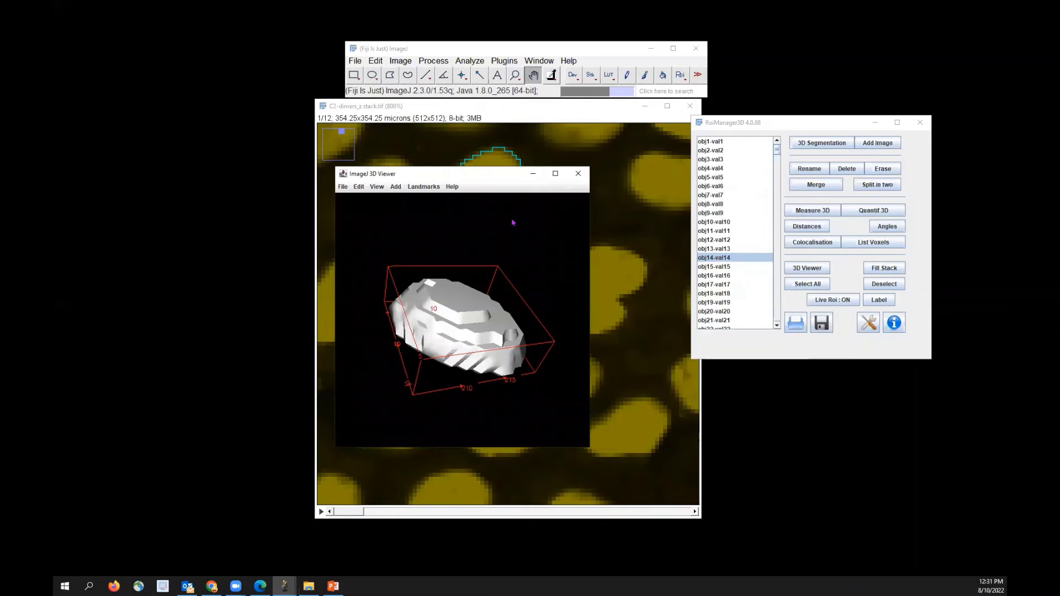
Close the 3D Viewer and delete all objects from the 3D Manager list.
{"action": "left_click", "coordinate": [577, 174]}
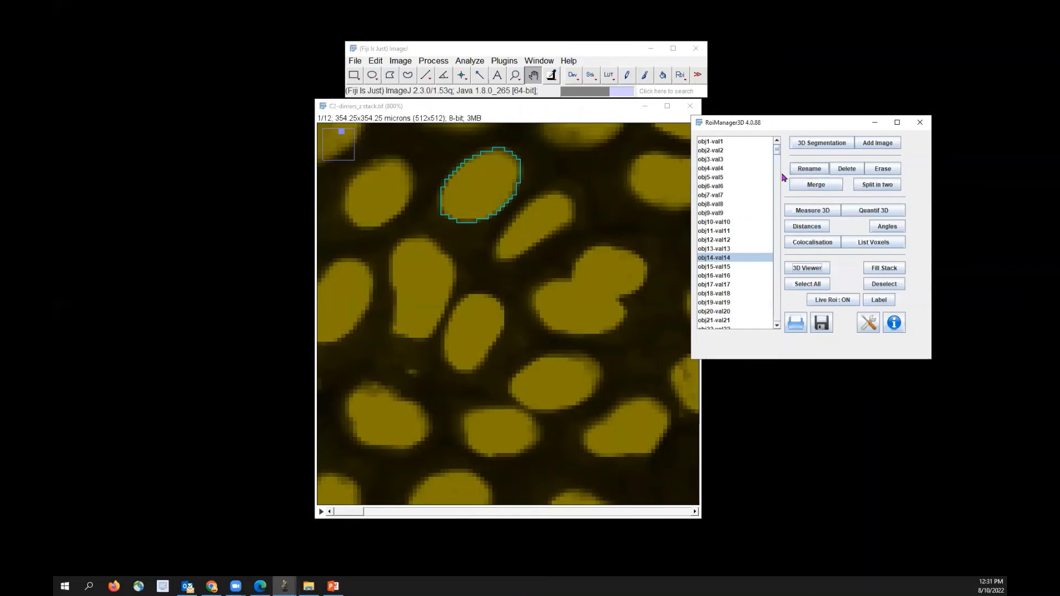
{"action": "left_click", "coordinate": [841, 171]}
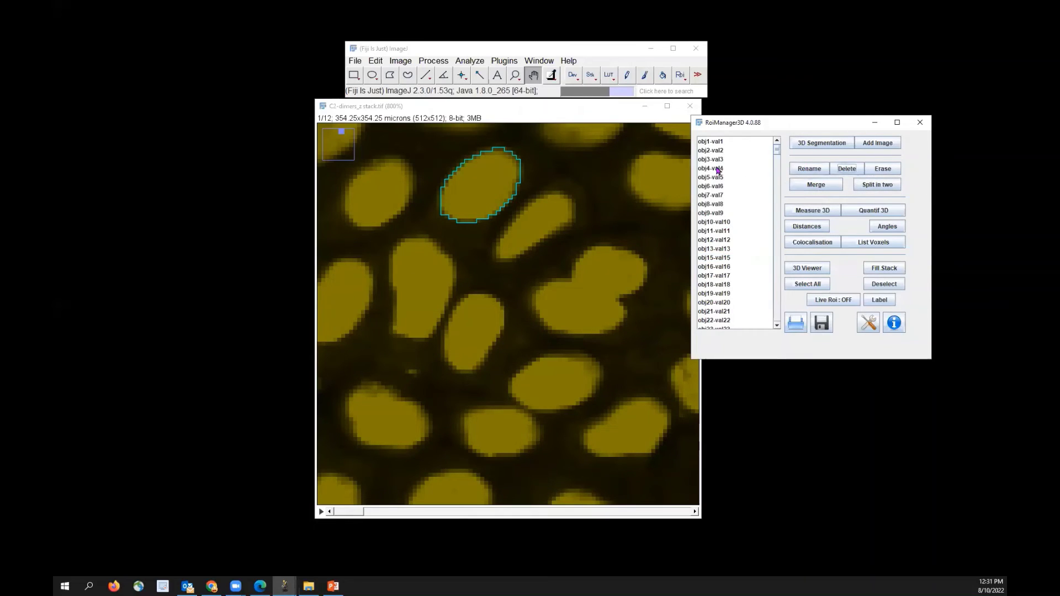
{"action": "left_click", "coordinate": [843, 170]}
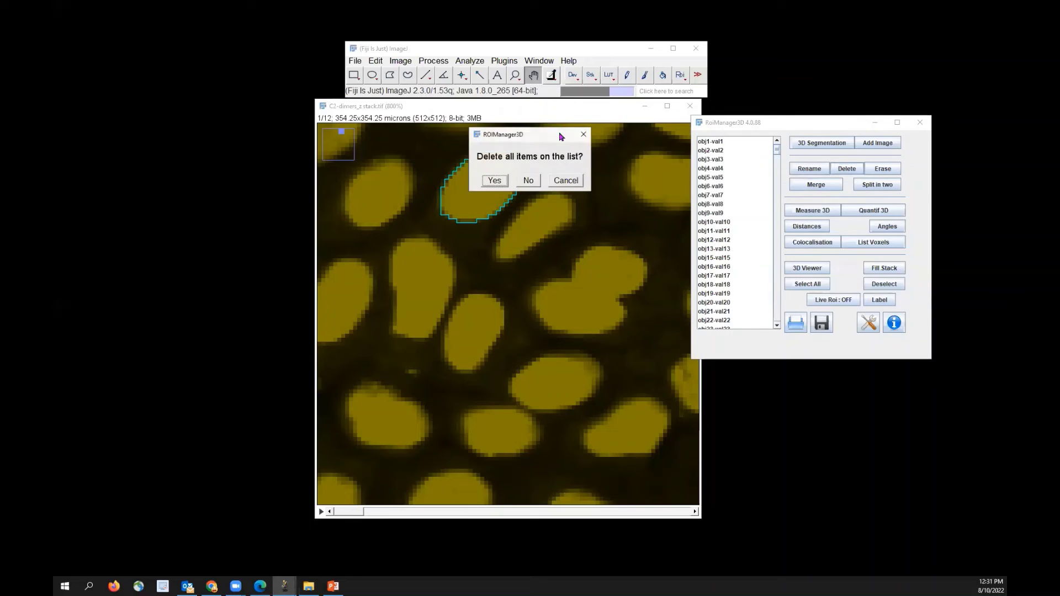
{"action": "left_click", "coordinate": [500, 180]}
Clear the leftover nucleus contour from the C2 stack and return the stack to 100% magnification.
{"action": "left_click", "coordinate": [354, 75]}
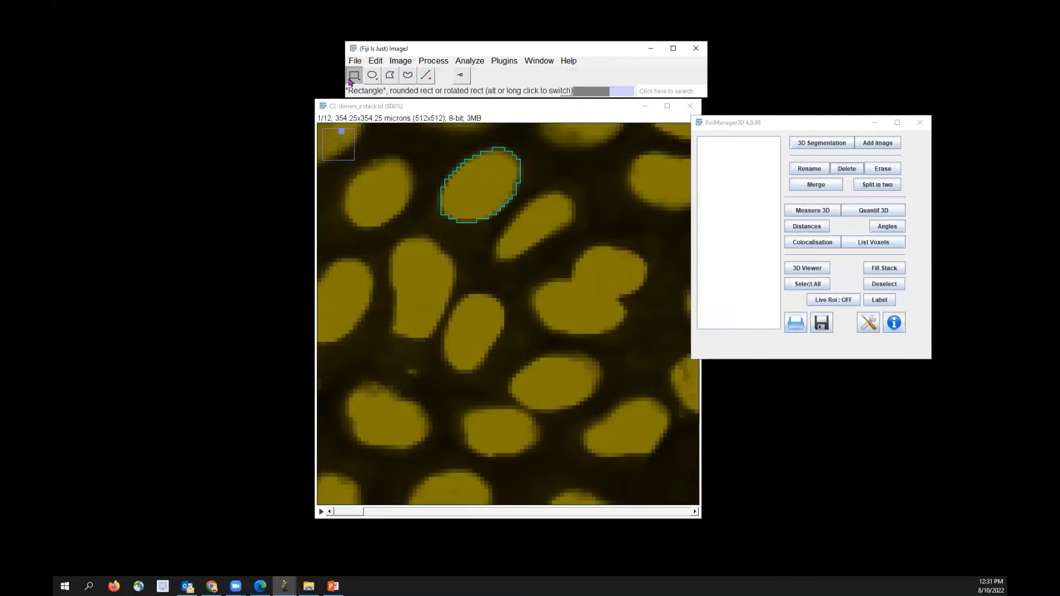
{"action": "left_click", "coordinate": [467, 242]}
{"action": "right_click", "coordinate": [467, 242]}
{"action": "left_click", "coordinate": [469, 255]}
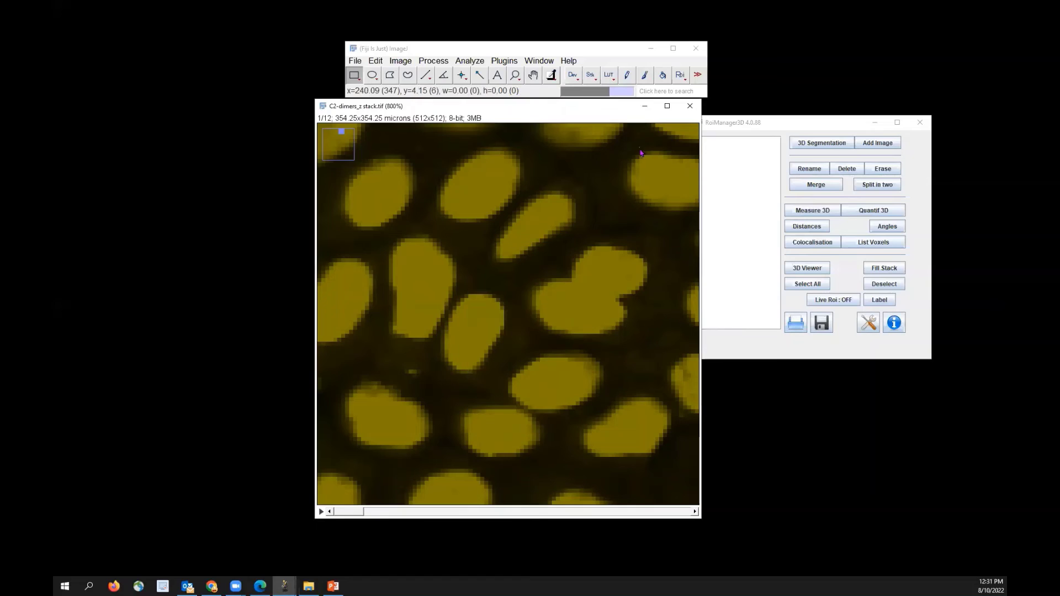
{"action": "left_click", "coordinate": [515, 75]}
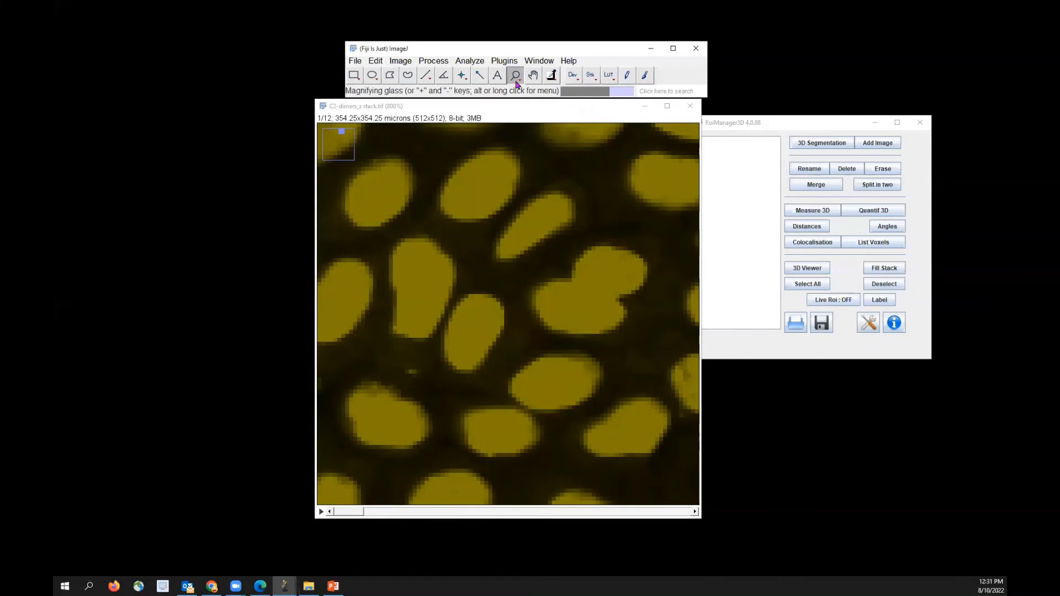
{"action": "right_click", "coordinate": [493, 231]}
{"action": "right_click", "coordinate": [494, 231]}
{"action": "right_click", "coordinate": [494, 232]}
{"action": "right_click", "coordinate": [494, 232]}
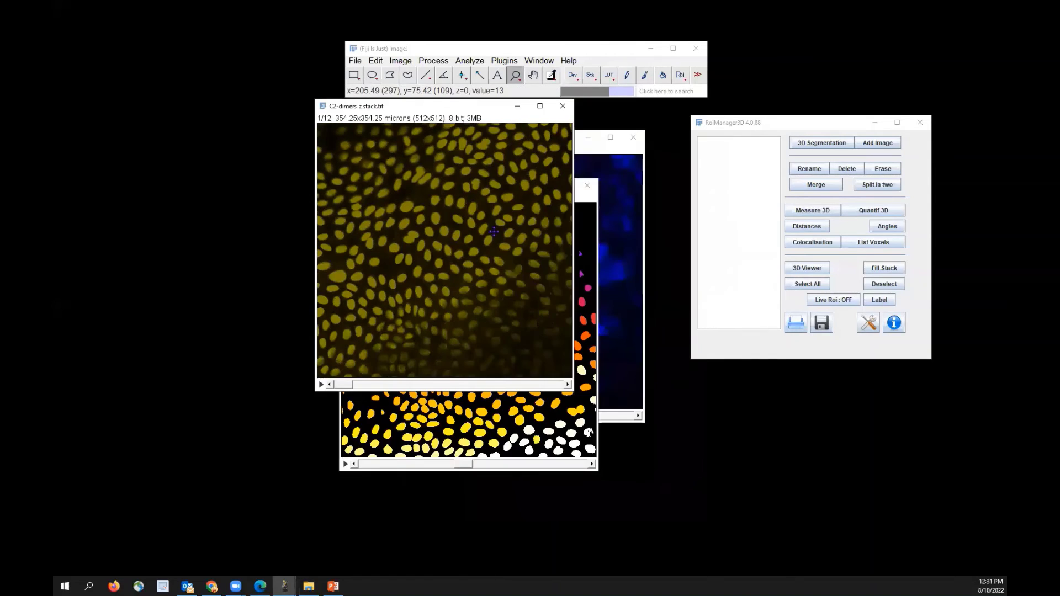
Close the objects map of the C2 stack and place the C2 stack over the C1 stack.
{"action": "left_click_drag", "start_coordinate": [417, 106], "coordinate": [456, 215]}
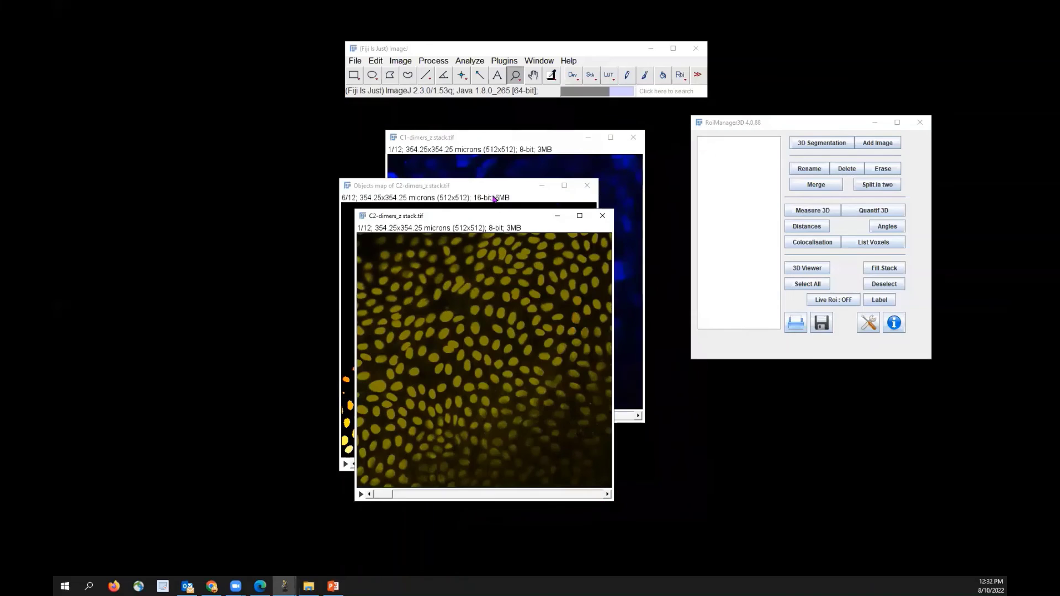
{"action": "left_click", "coordinate": [588, 187]}
{"action": "left_click", "coordinate": [588, 187]}
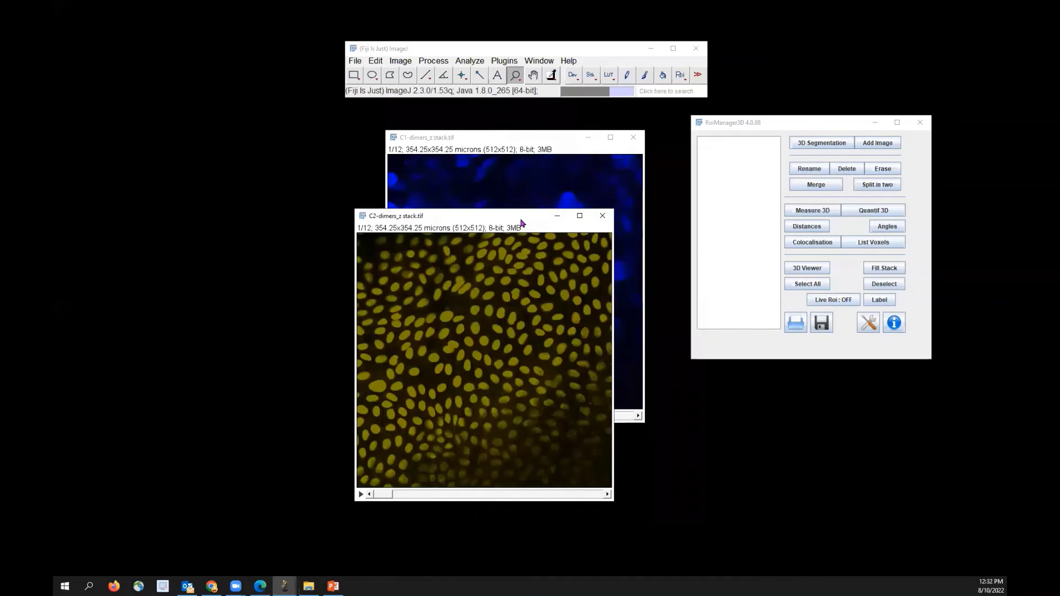
{"action": "left_click_drag", "start_coordinate": [525, 222], "coordinate": [550, 156]}
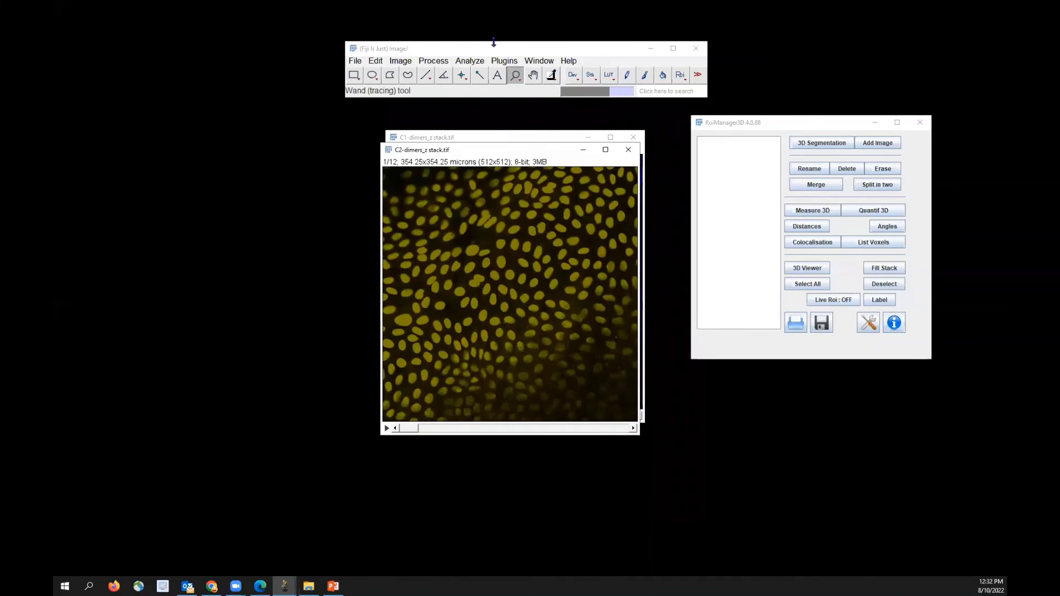
Run 3D Nuclei Segmentation on the C2 stack with the Default auto threshold, manual threshold 0 and Separate nuclei enabled.
{"action": "left_click", "coordinate": [501, 64]}
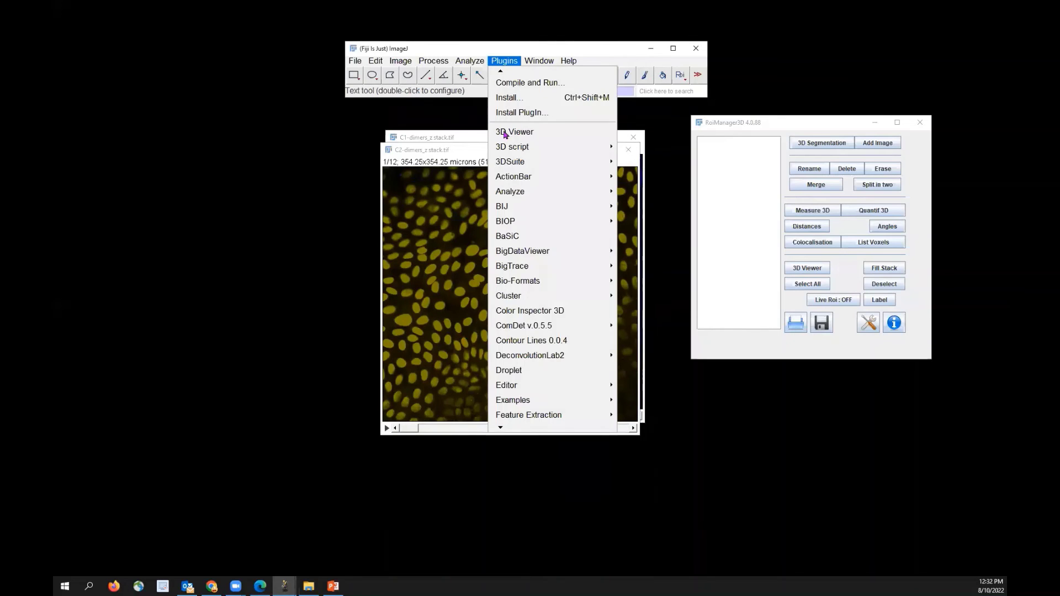
{"action": "mouse_move", "coordinate": [511, 168]}
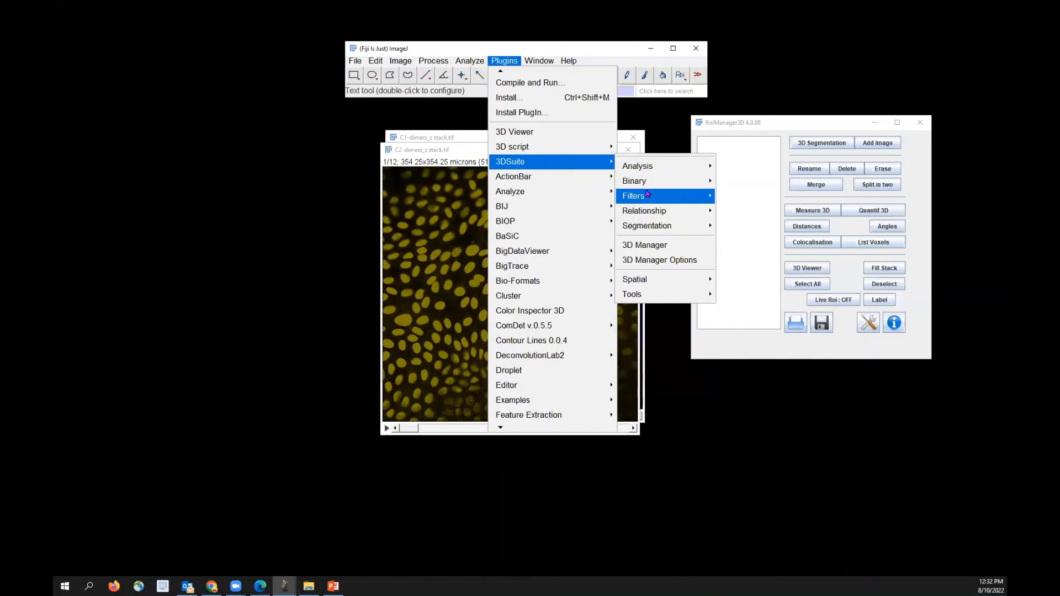
{"action": "mouse_move", "coordinate": [652, 227]}
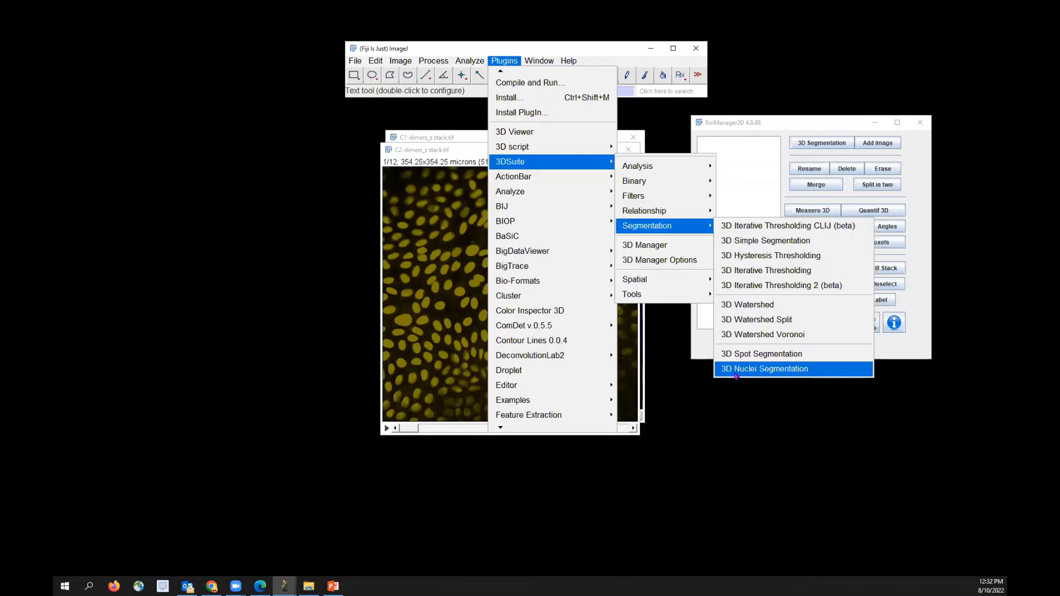
{"action": "left_click", "coordinate": [737, 374]}
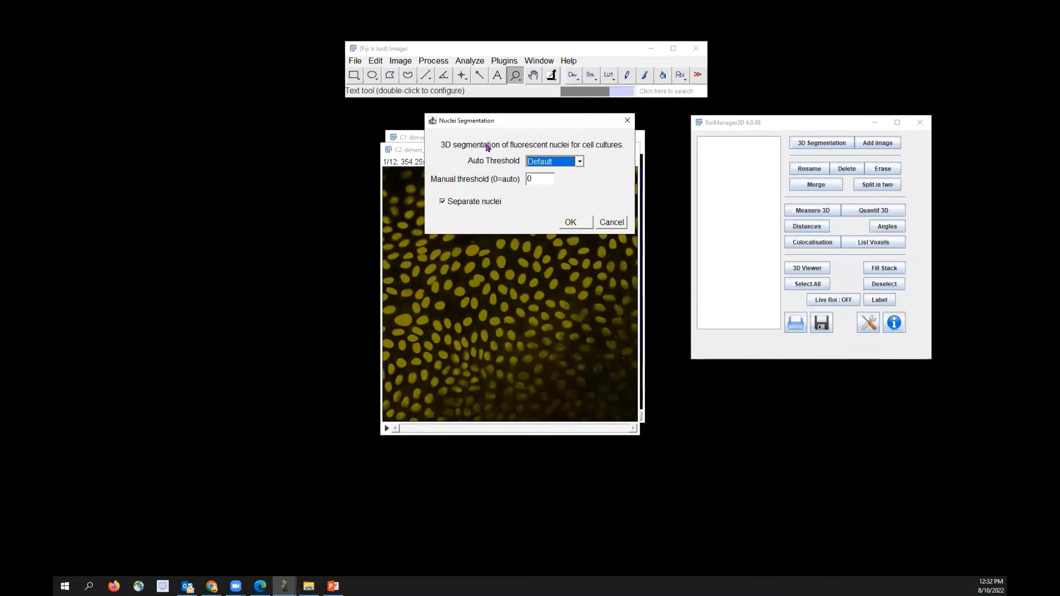
{"action": "left_click", "coordinate": [581, 162]}
{"action": "left_click", "coordinate": [581, 162]}
{"action": "left_click", "coordinate": [576, 223]}
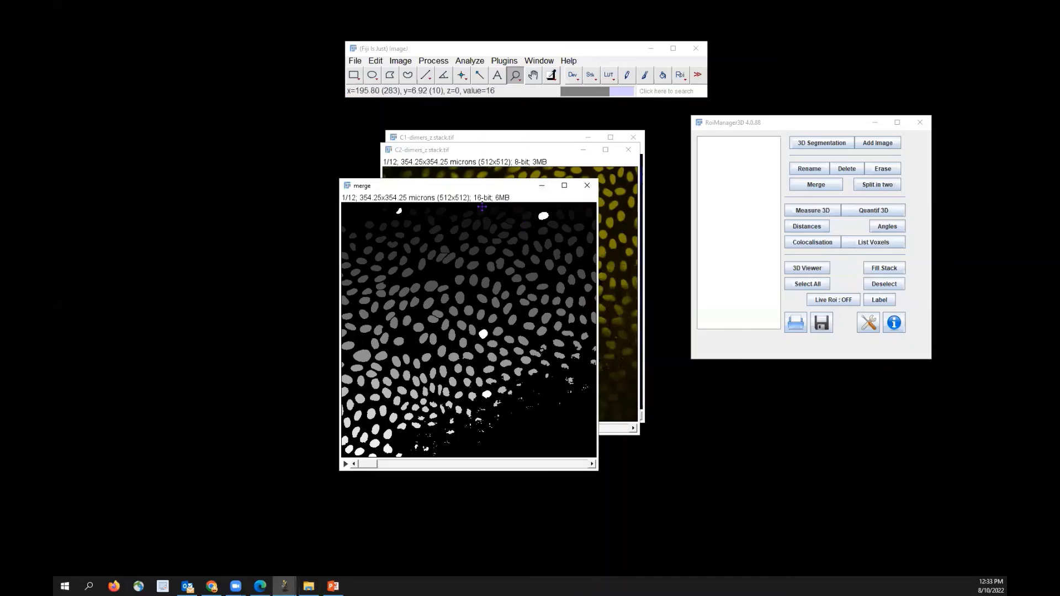
Check slices 6 and 3 of the merge segmentation stack and add its objects to the 3D Manager.
{"action": "left_click_drag", "start_coordinate": [475, 191], "coordinate": [550, 138]}
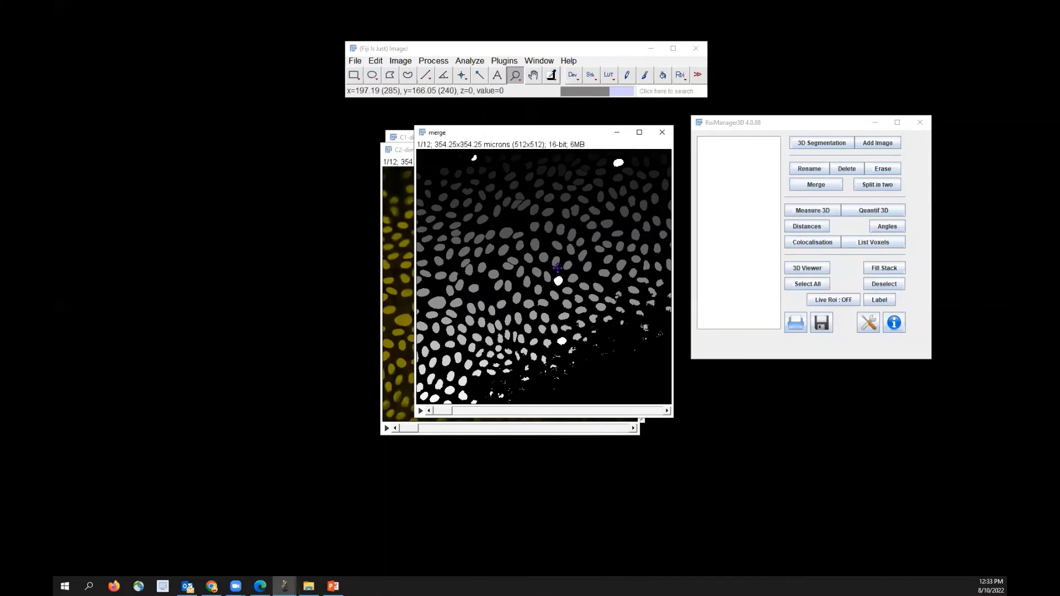
{"action": "left_click_drag", "start_coordinate": [448, 414], "coordinate": [498, 414]}
{"action": "left_click", "coordinate": [498, 414]}
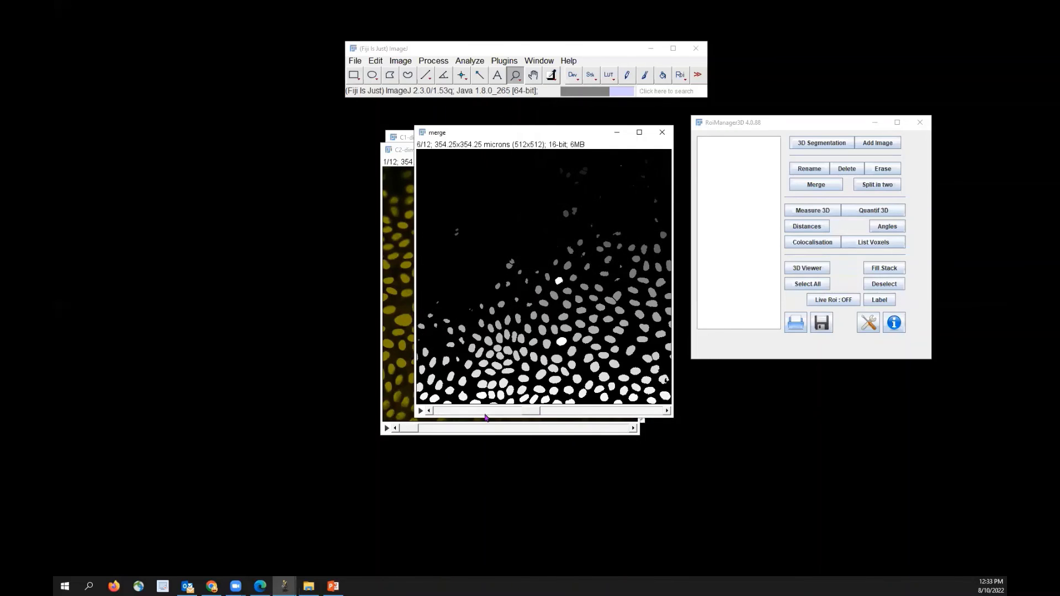
{"action": "left_click", "coordinate": [498, 414]}
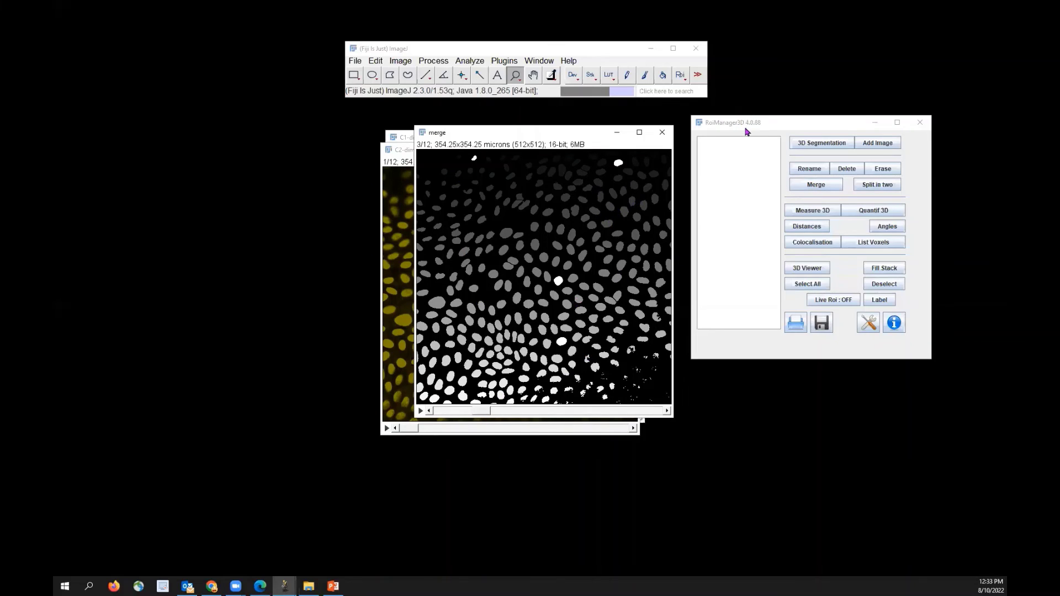
{"action": "left_click", "coordinate": [731, 124]}
{"action": "left_click", "coordinate": [878, 147]}
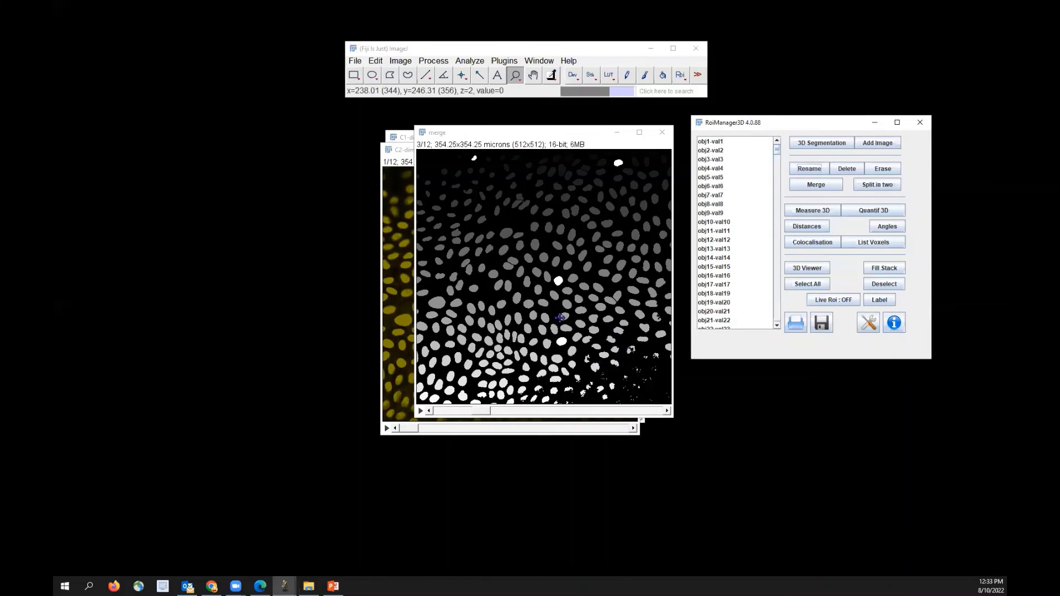
Magnify the merge stack to 300% to examine how touching nuclei are separated, and restore its original magnification.
{"action": "left_click", "coordinate": [520, 285]}
{"action": "left_click", "coordinate": [555, 342]}
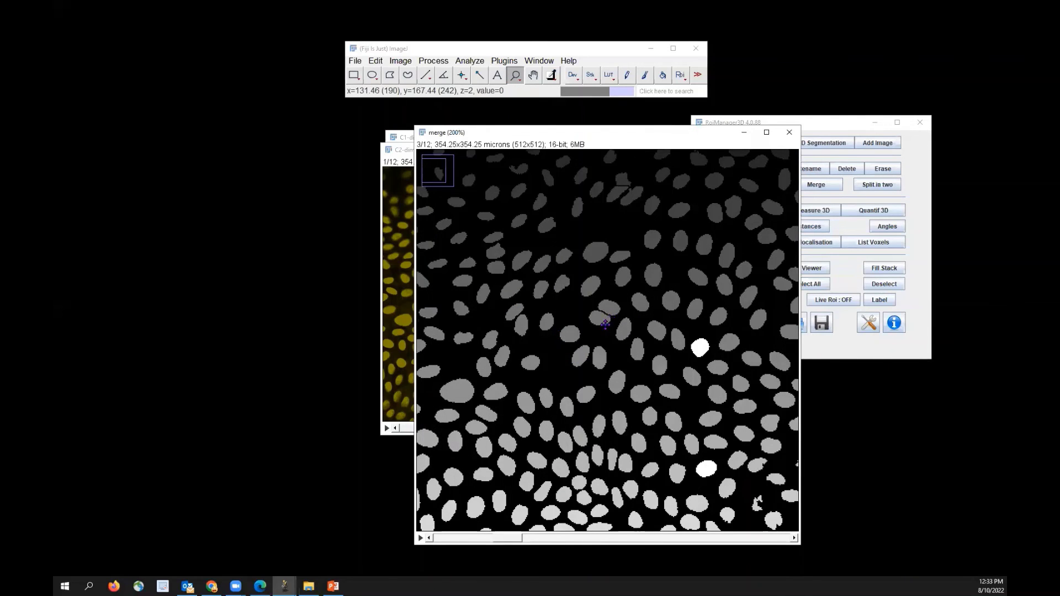
{"action": "left_click", "coordinate": [607, 327]}
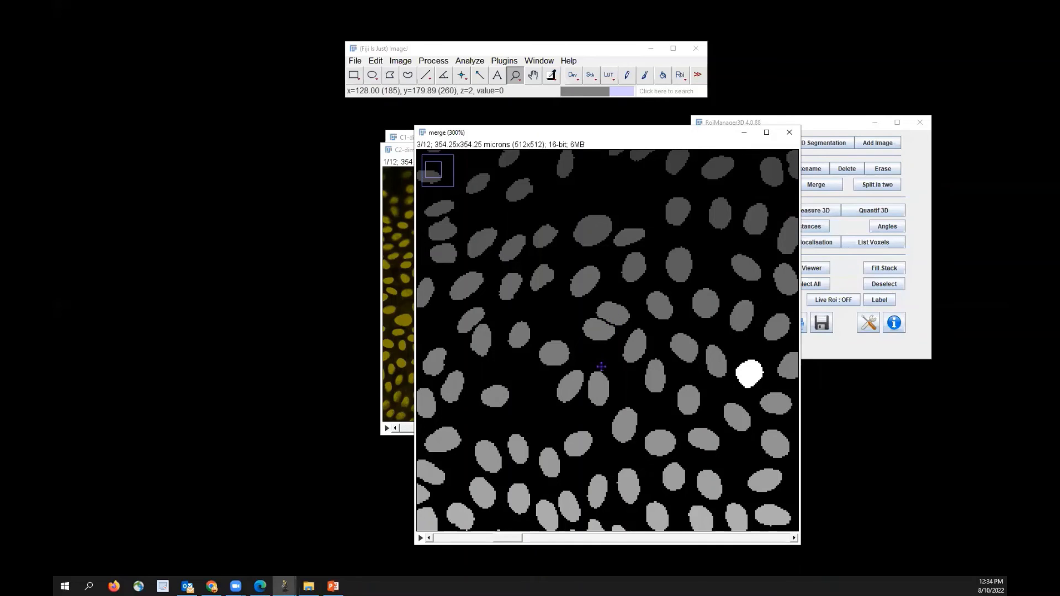
{"action": "key", "text": "minus"}
{"action": "key", "text": "minus"}
{"action": "key", "text": "minus"}
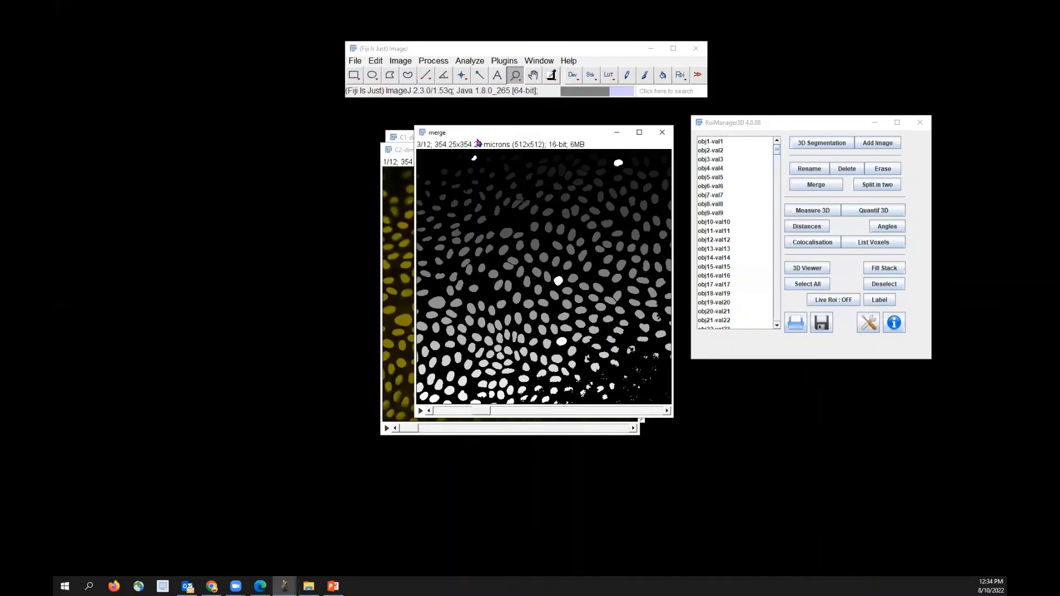
Bring the C2 stack in front of the merge stack and overlay all objects on it with the live ROI display.
{"action": "left_click_drag", "start_coordinate": [478, 143], "coordinate": [448, 215]}
{"action": "left_click", "coordinate": [474, 150]}
{"action": "left_click_drag", "start_coordinate": [474, 149], "coordinate": [472, 143]}
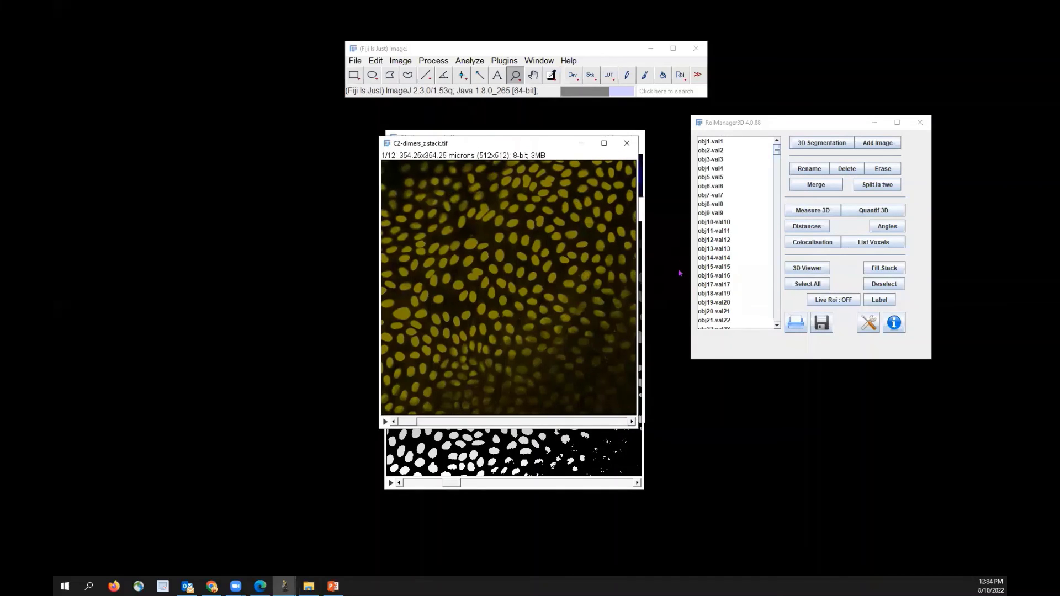
{"action": "left_click", "coordinate": [833, 300]}
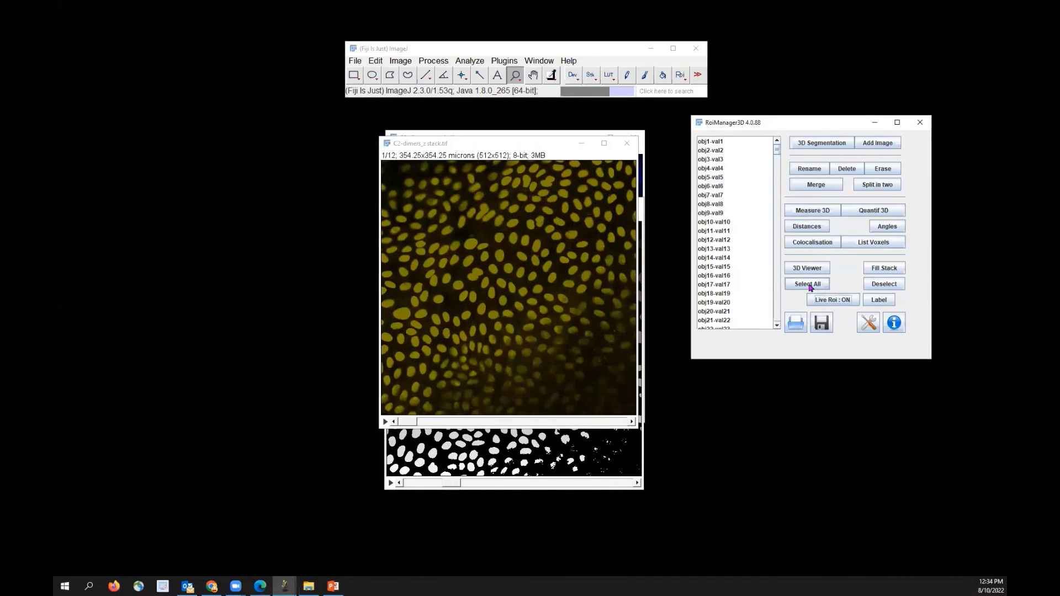
{"action": "left_click", "coordinate": [807, 284]}
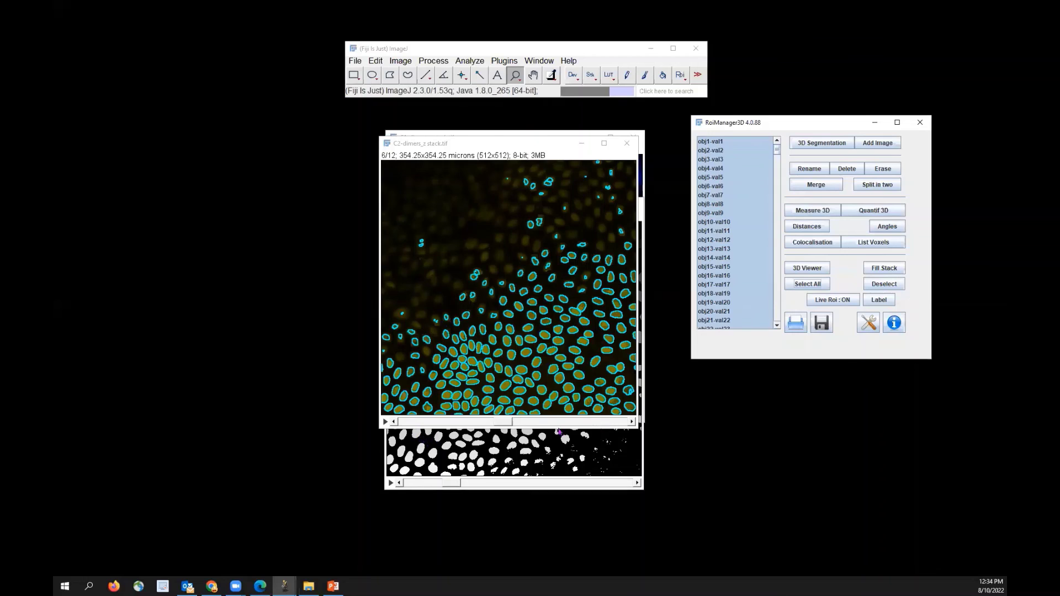
Examine the nuclei contours on slices 4 and 2 of the C2 stack.
{"action": "left_click_drag", "start_coordinate": [509, 423], "coordinate": [463, 422]}
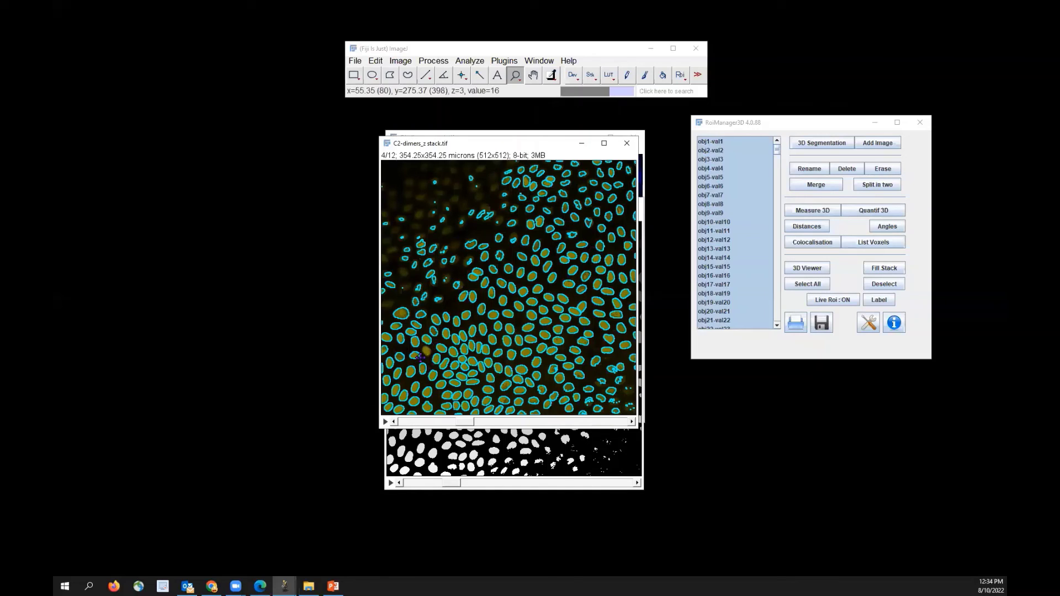
{"action": "left_click_drag", "start_coordinate": [471, 425], "coordinate": [432, 428]}
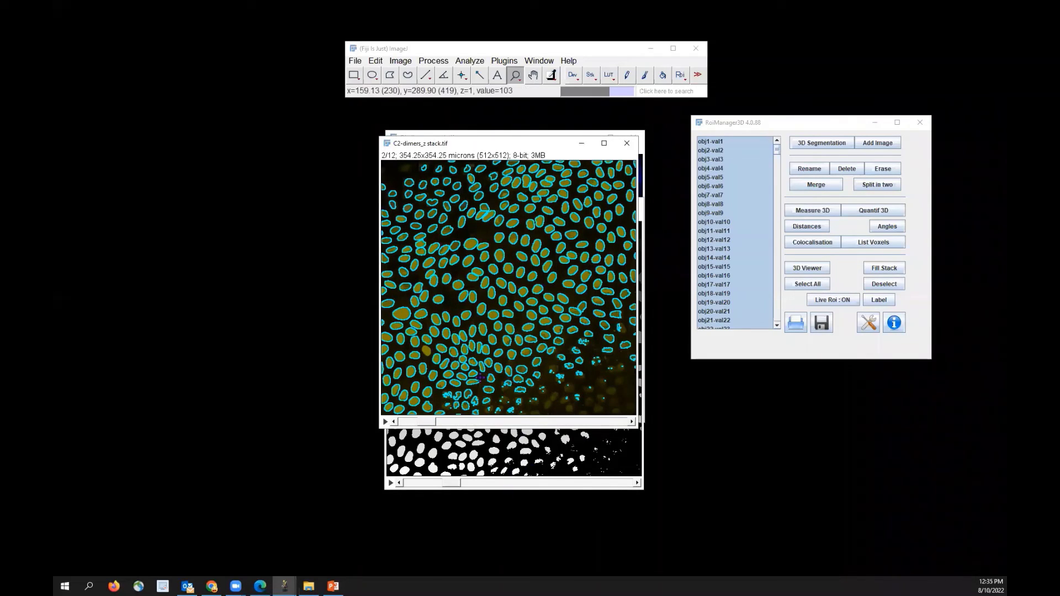
{"action": "left_click_drag", "start_coordinate": [432, 427], "coordinate": [459, 427]}
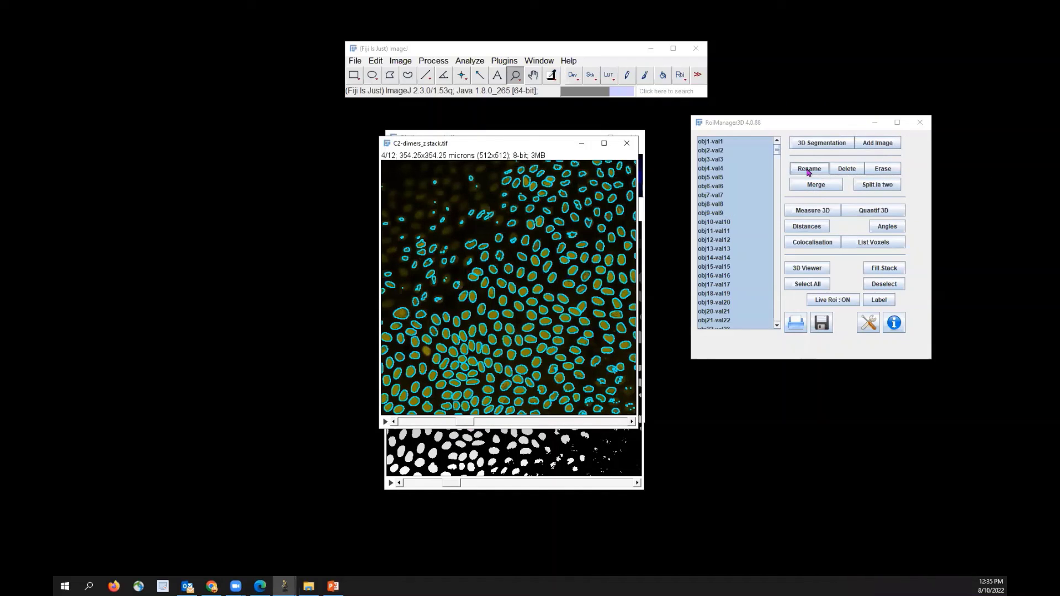
Delete all objects from the 3D Manager and clear their contours from the C2 stack.
{"action": "left_click", "coordinate": [844, 169]}
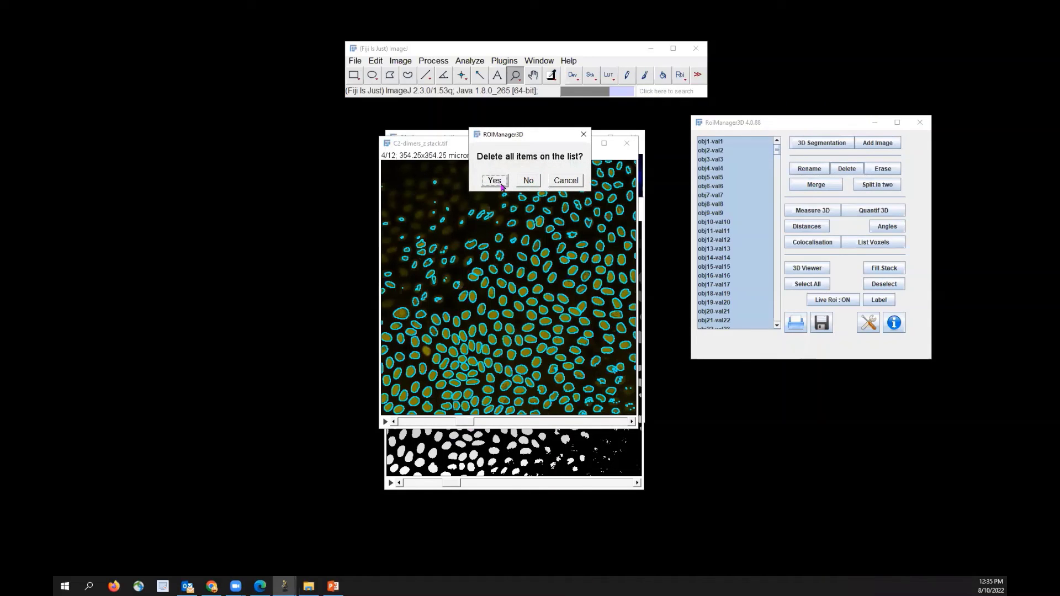
{"action": "left_click", "coordinate": [495, 181]}
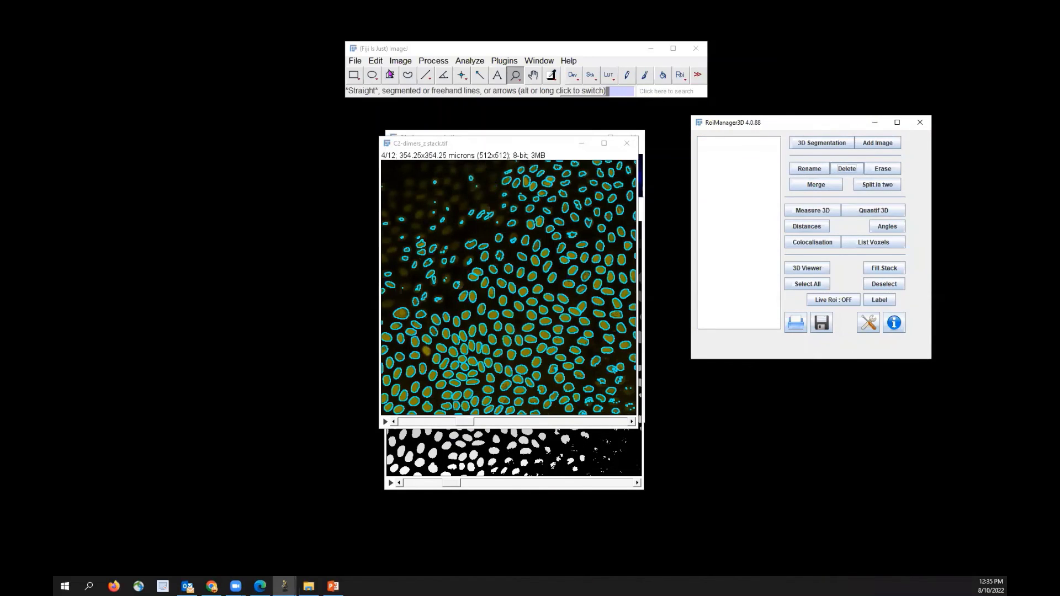
{"action": "left_click", "coordinate": [354, 75]}
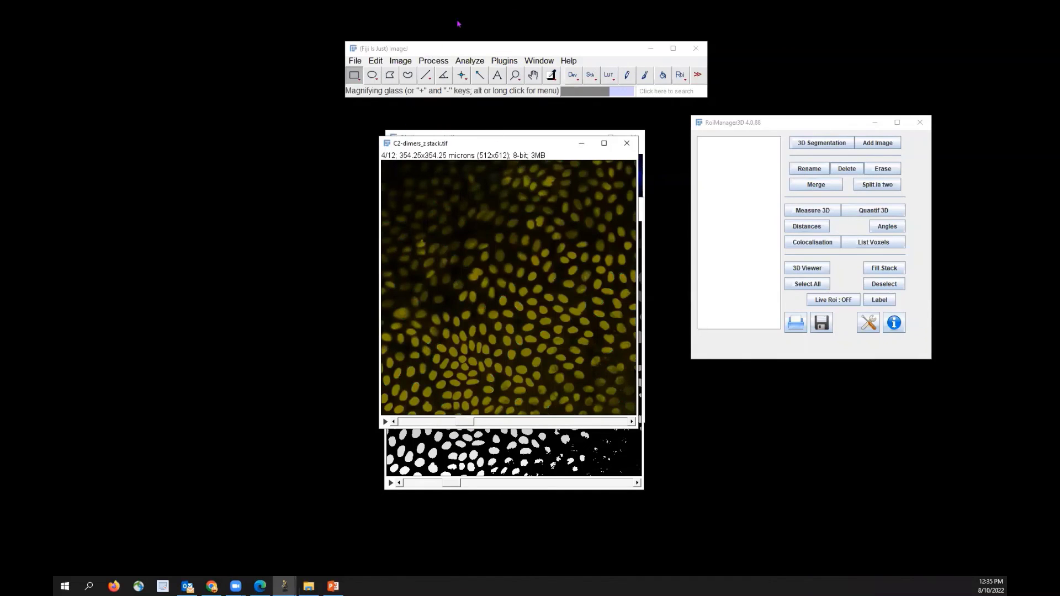
Review the available 3D segmentation methods and the 3D Simple Segmentation settings for the C2 stack, and cancel without running it.
{"action": "left_click", "coordinate": [468, 61]}
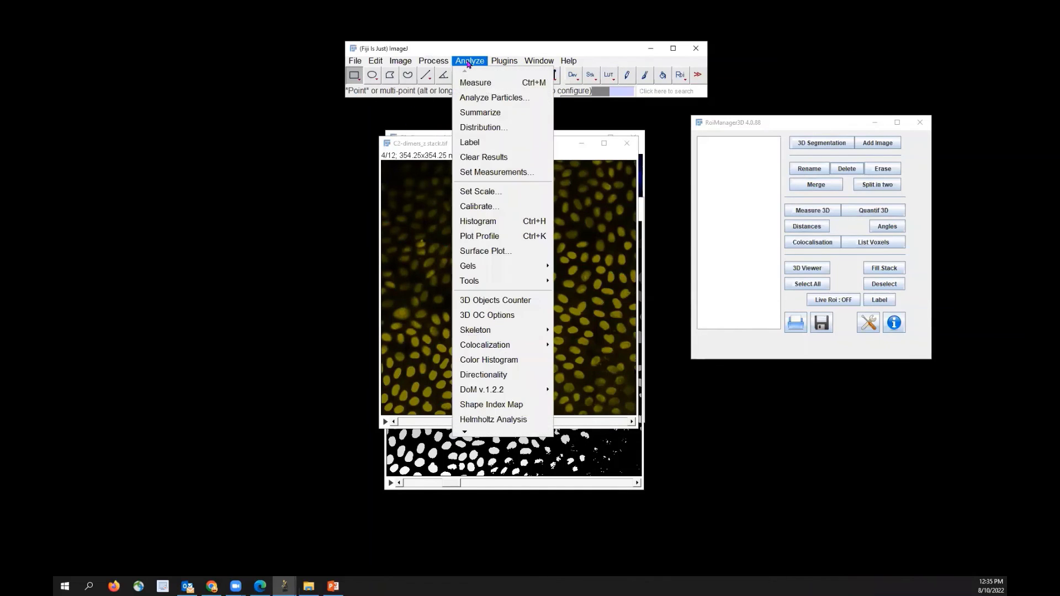
{"action": "mouse_move", "coordinate": [499, 63]}
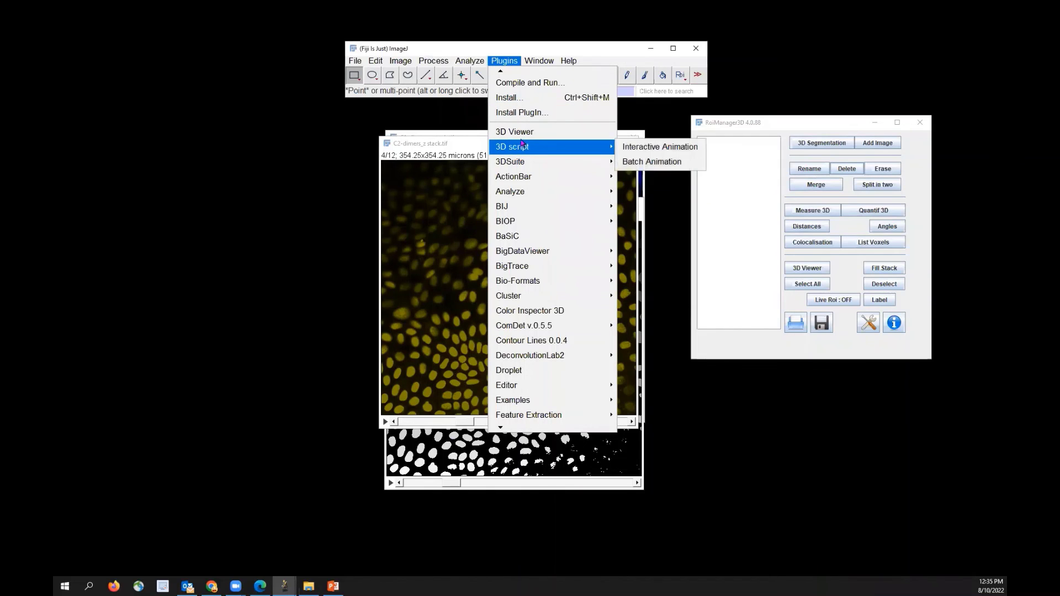
{"action": "mouse_move", "coordinate": [519, 164]}
{"action": "mouse_move", "coordinate": [692, 230]}
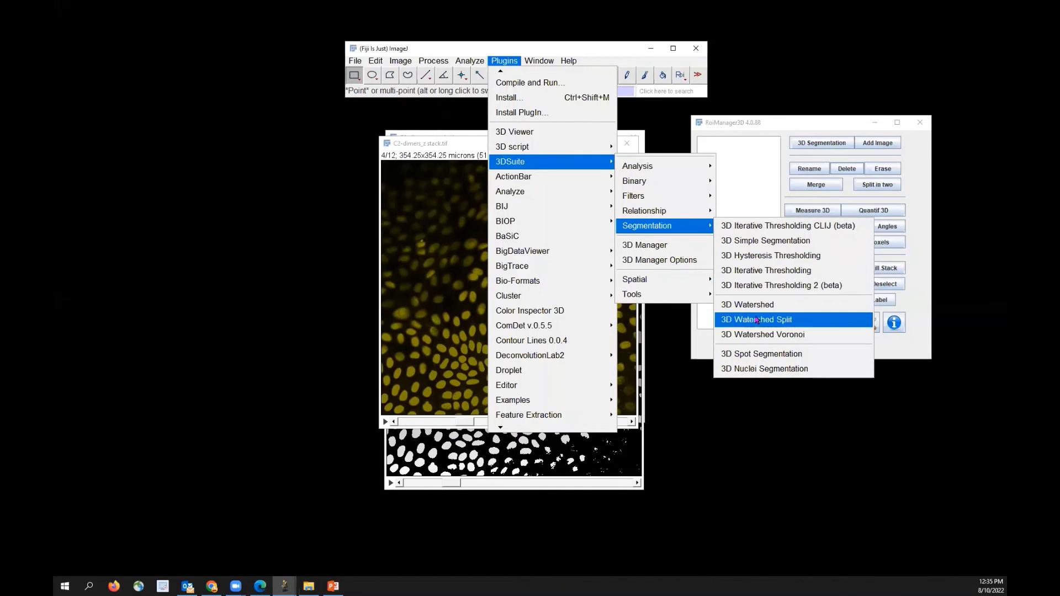
{"action": "left_click", "coordinate": [761, 247]}
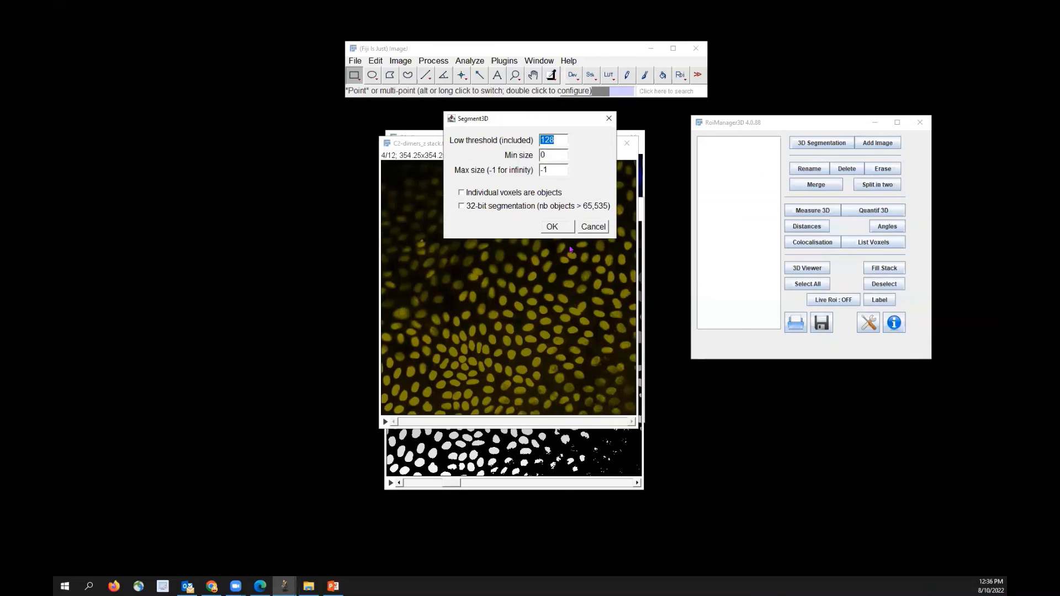
{"action": "left_click", "coordinate": [592, 231]}
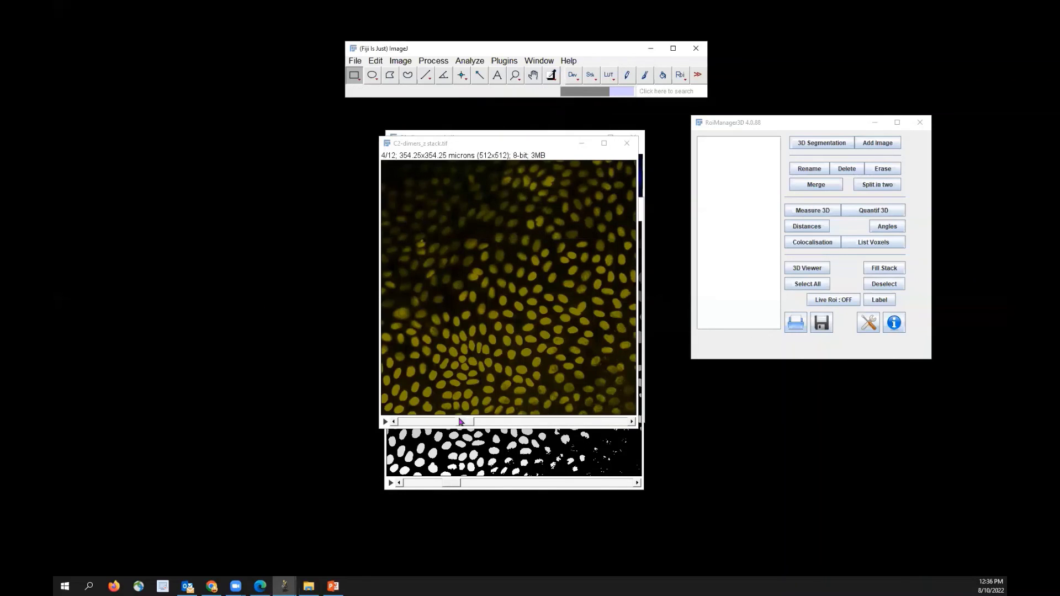
Bring the merge stack in front of the C2 stack and close it.
{"action": "mouse_move", "coordinate": [465, 425]}
{"action": "left_mouse_down"}
{"action": "mouse_move", "coordinate": [559, 428]}
{"action": "mouse_move", "coordinate": [467, 432]}
{"action": "left_mouse_up"}
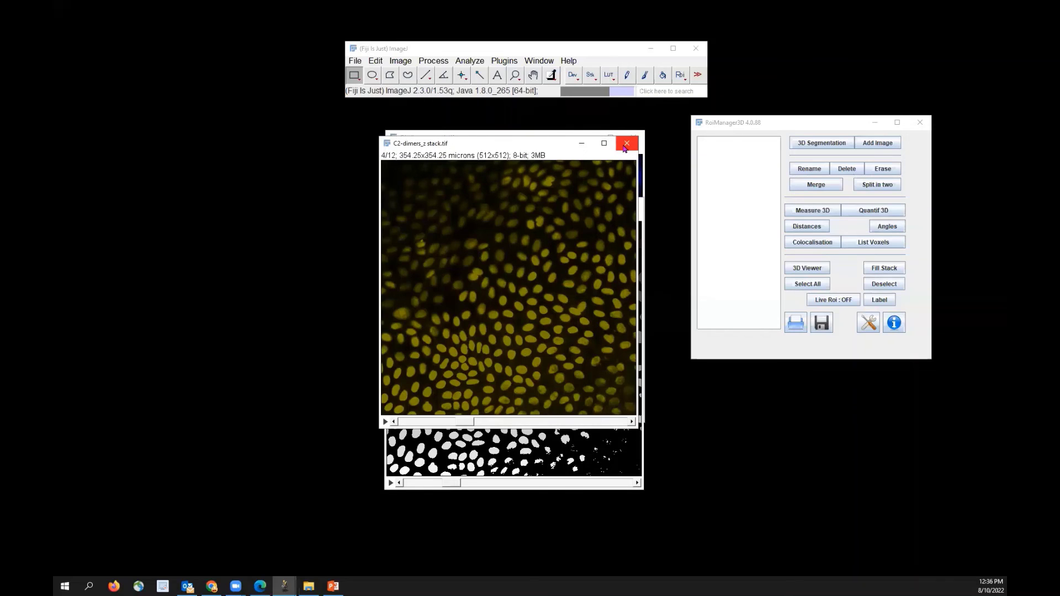
{"action": "left_click", "coordinate": [641, 249]}
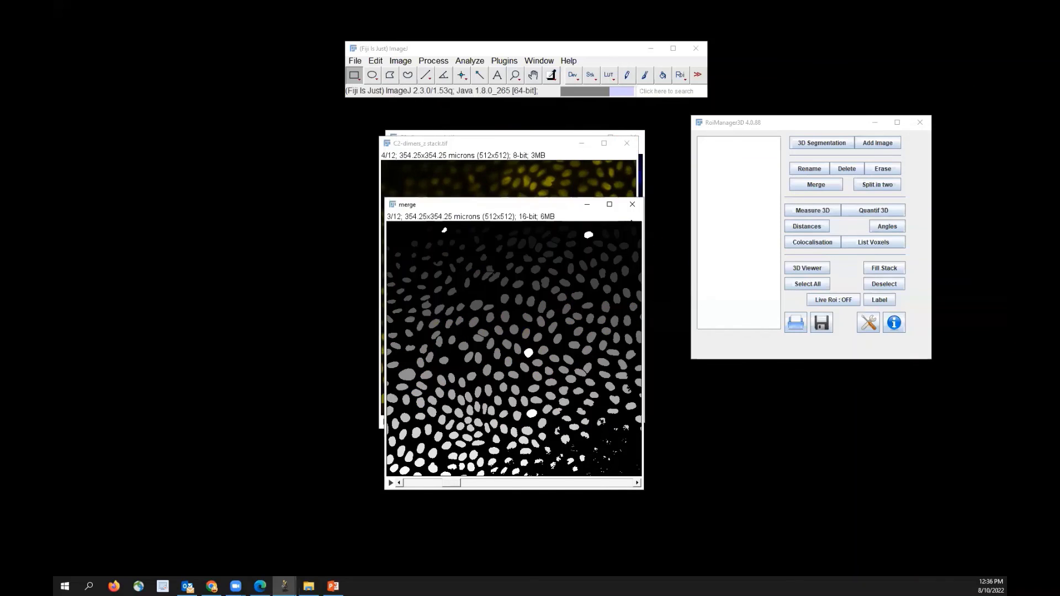
{"action": "left_click", "coordinate": [631, 206]}
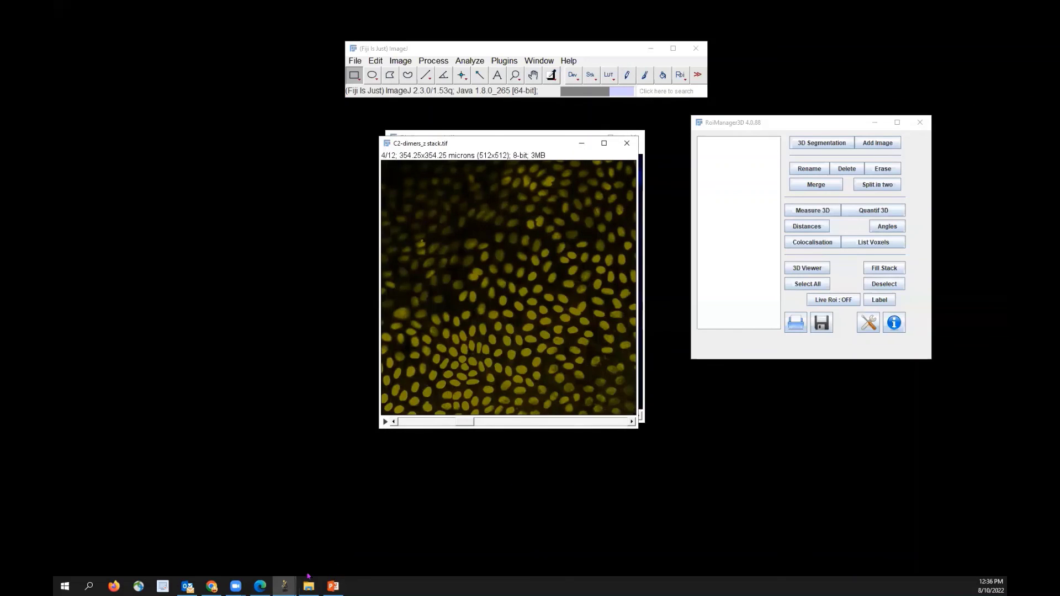
Bring up the C1 stack and arrange it over the C2 stack, clear of the 3D Manager, to examine its first slice.
{"action": "mouse_move", "coordinate": [293, 585]}
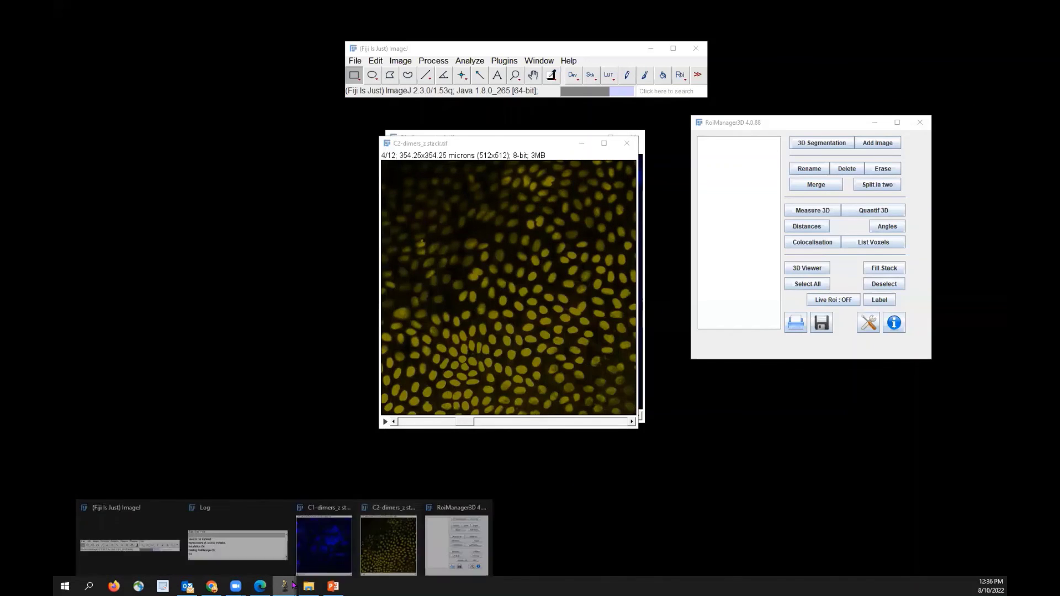
{"action": "left_click", "coordinate": [323, 561]}
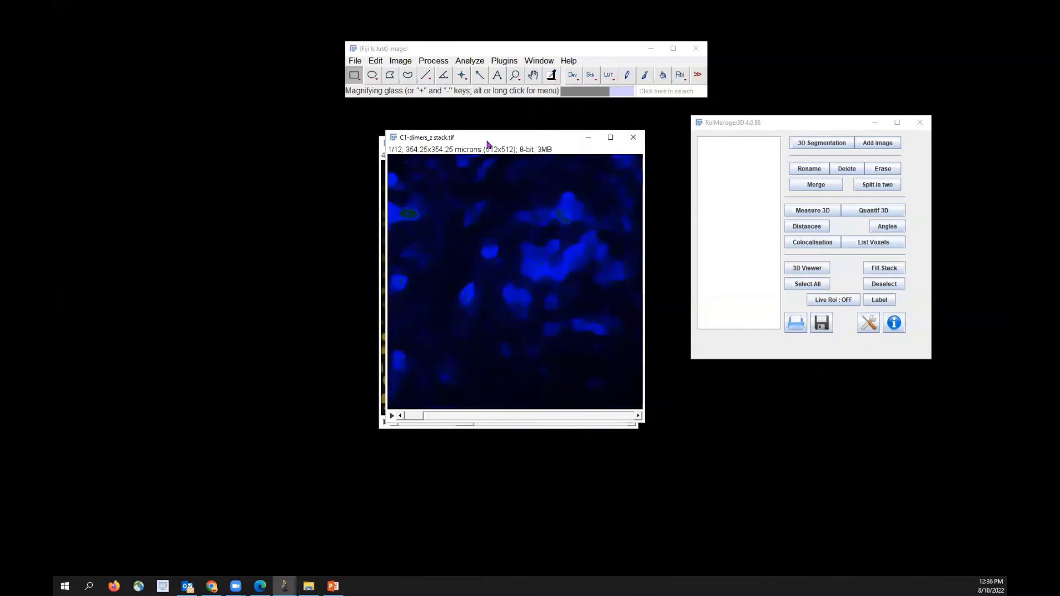
{"action": "left_click_drag", "start_coordinate": [487, 144], "coordinate": [605, 144]}
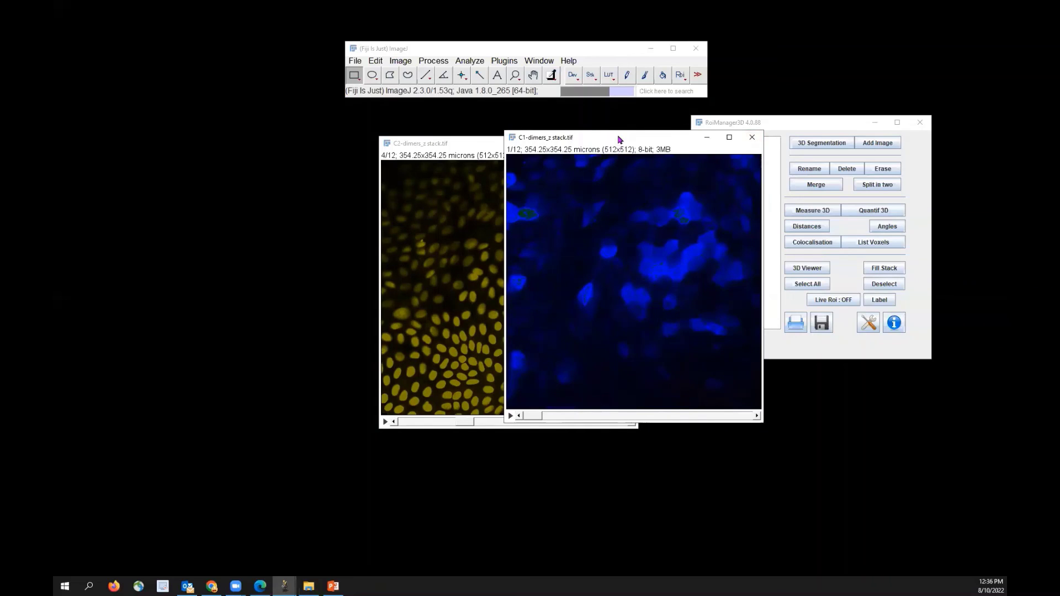
{"action": "left_click_drag", "start_coordinate": [619, 139], "coordinate": [584, 145]}
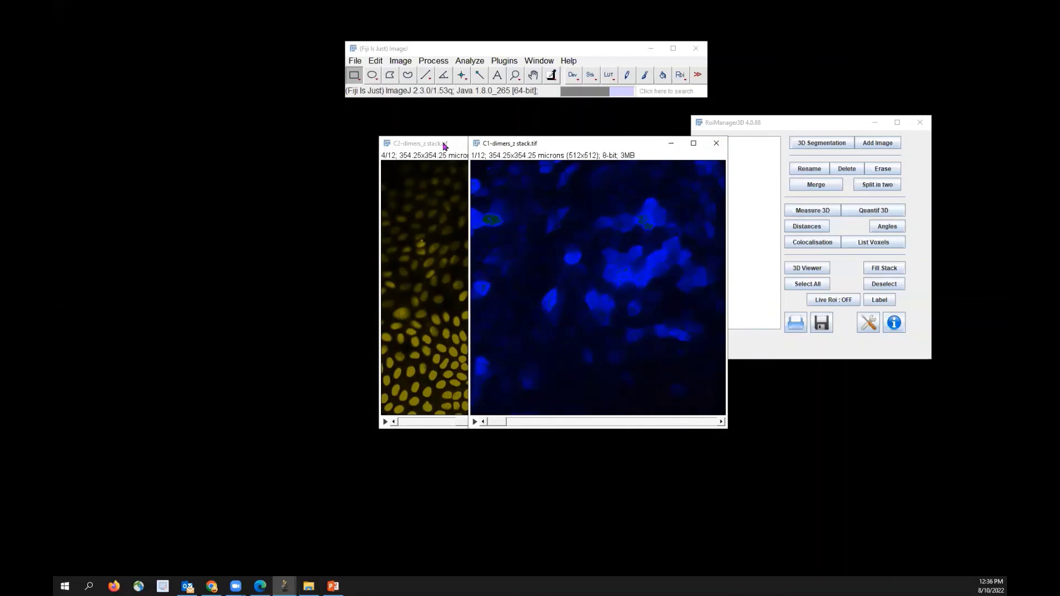
{"action": "left_click_drag", "start_coordinate": [444, 147], "coordinate": [421, 144]}
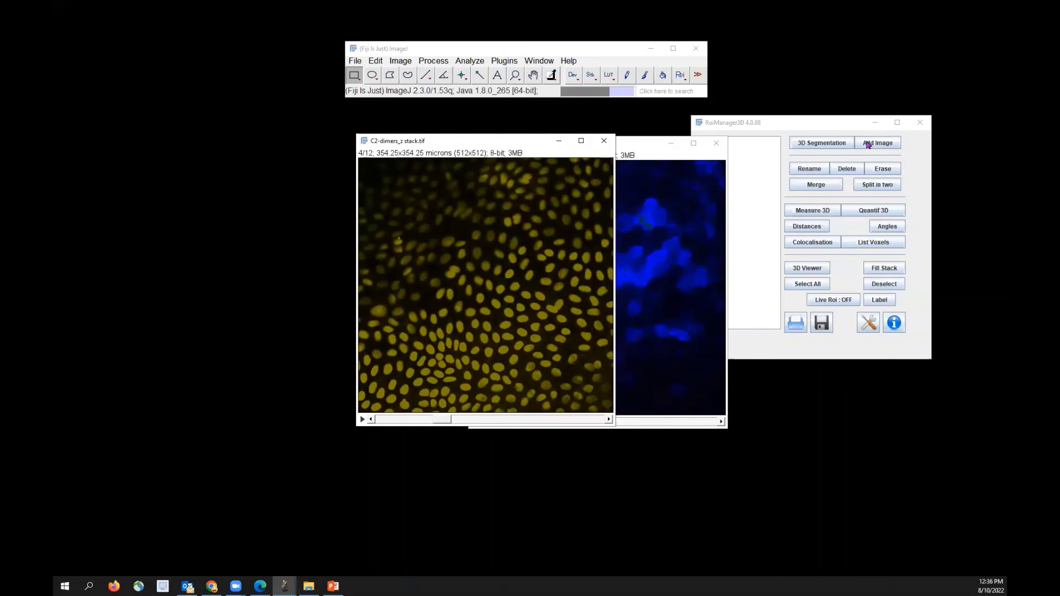
{"action": "left_click", "coordinate": [812, 126]}
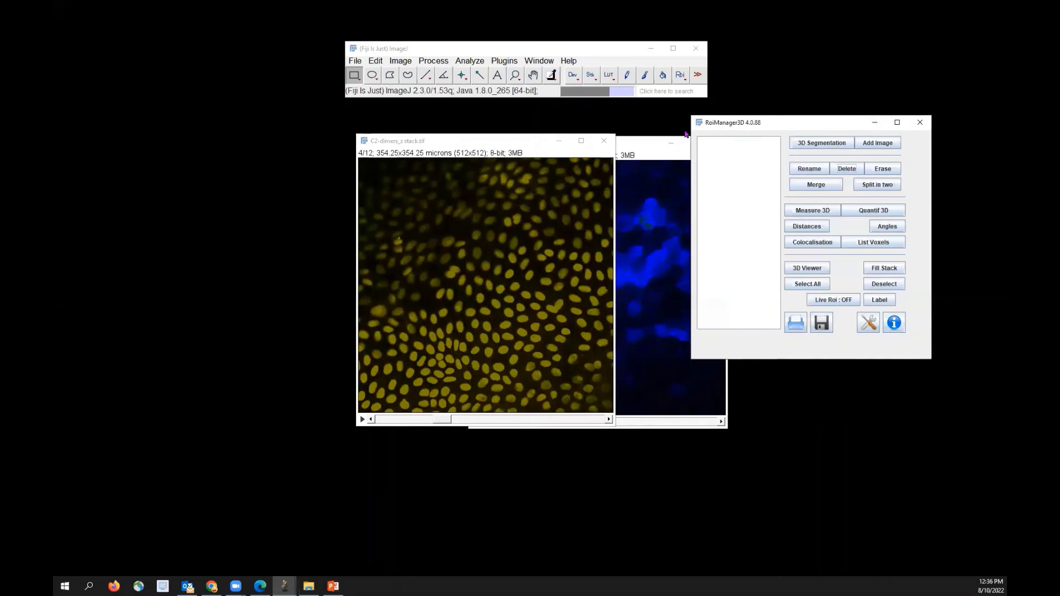
{"action": "left_click_drag", "start_coordinate": [641, 145], "coordinate": [519, 142]}
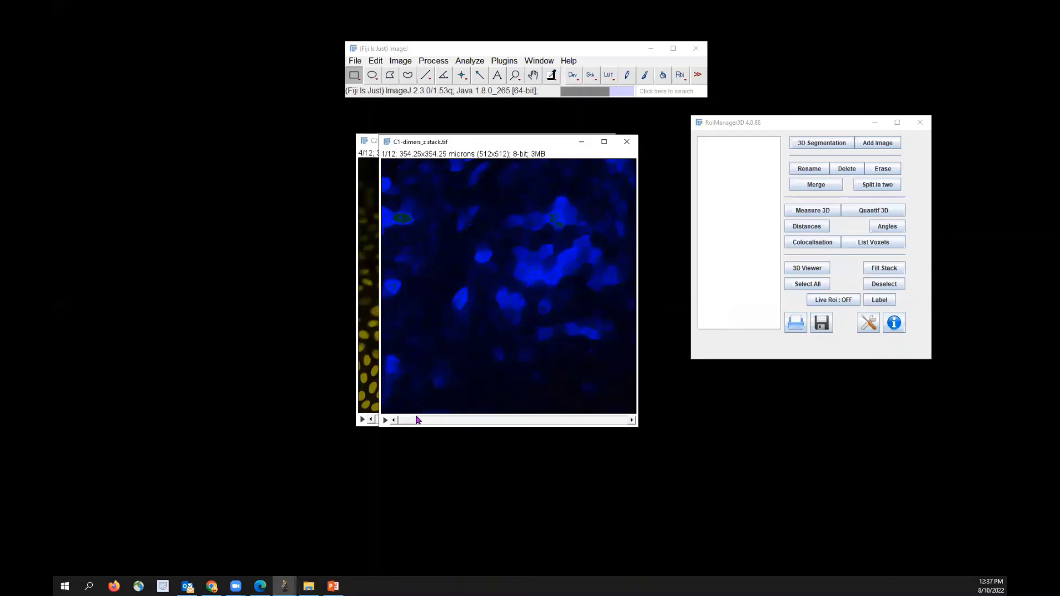
{"action": "mouse_move", "coordinate": [416, 421]}
{"action": "left_mouse_down"}
{"action": "mouse_move", "coordinate": [587, 423]}
{"action": "mouse_move", "coordinate": [411, 421]}
{"action": "left_mouse_up"}
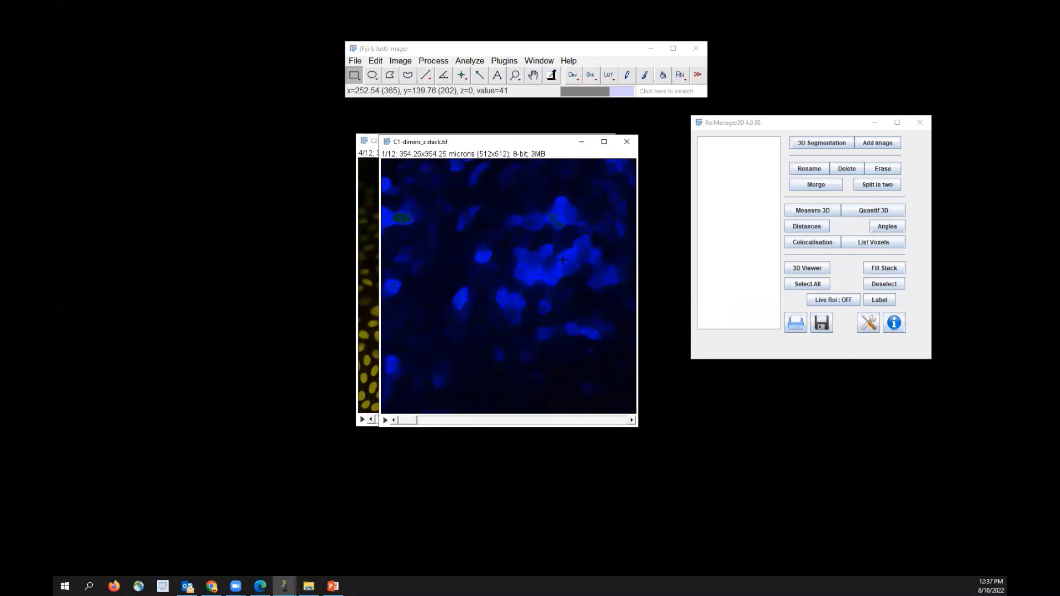
Close the C1 and C2 stacks, discarding the changes to the C2 stack.
{"action": "left_click", "coordinate": [624, 148]}
{"action": "left_click", "coordinate": [601, 148]}
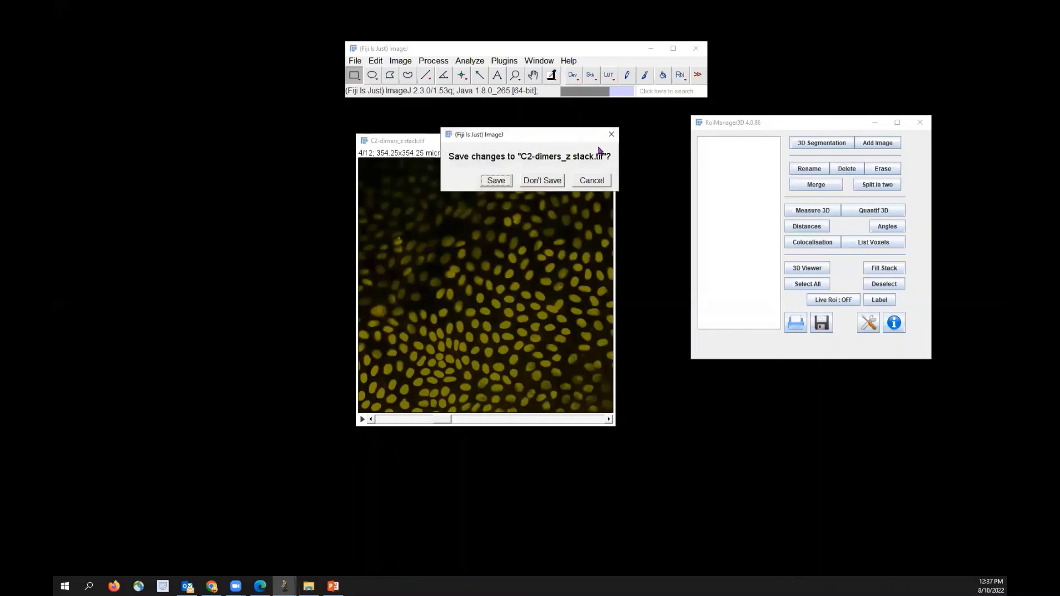
{"action": "left_click", "coordinate": [532, 182]}
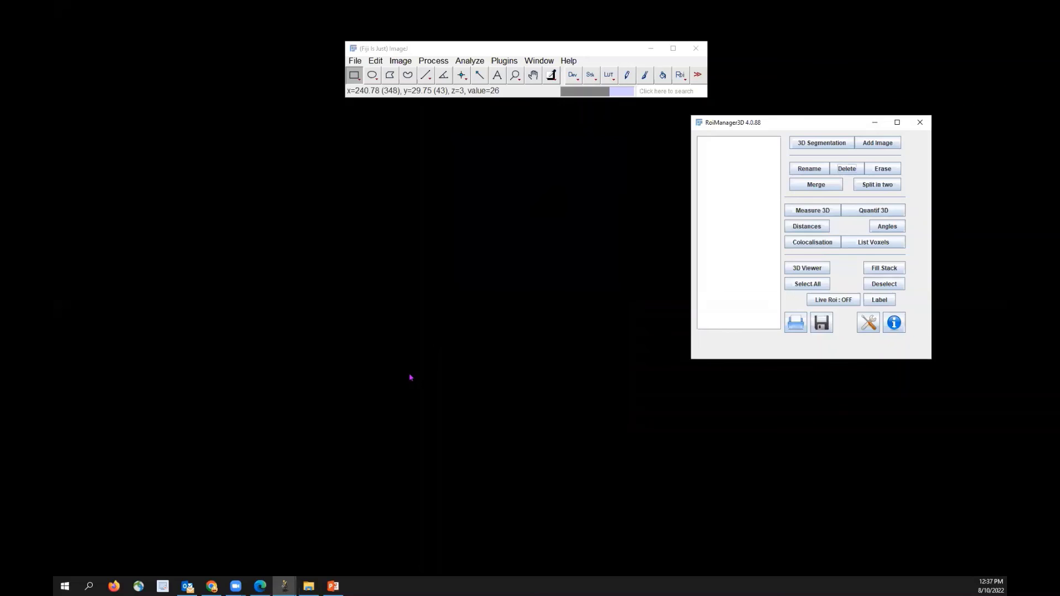